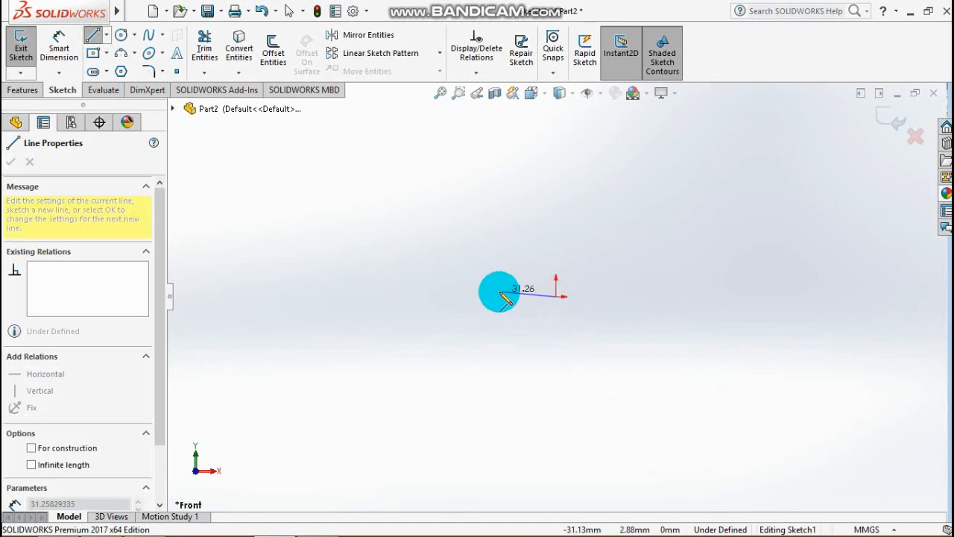
# Finish the horizontal line extending in the negative X direction from the origin at about 33 mm long
pyautogui.click(496, 297)
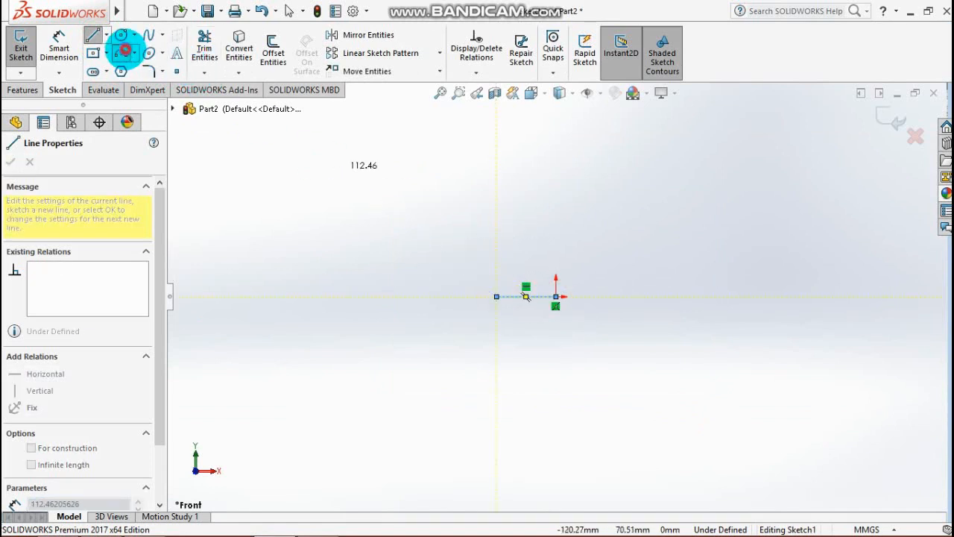
pyautogui.click(124, 51)
pyautogui.click(497, 297)
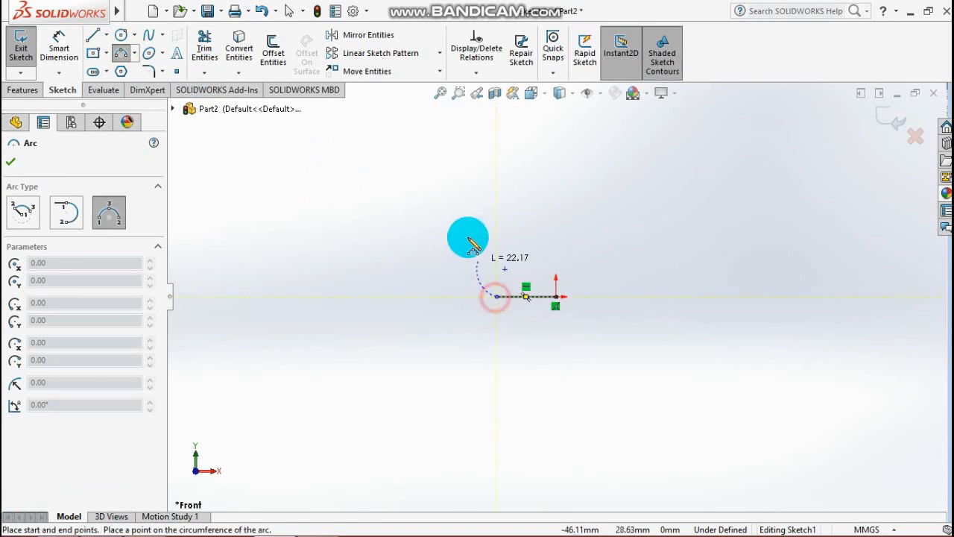
pyautogui.click(433, 210)
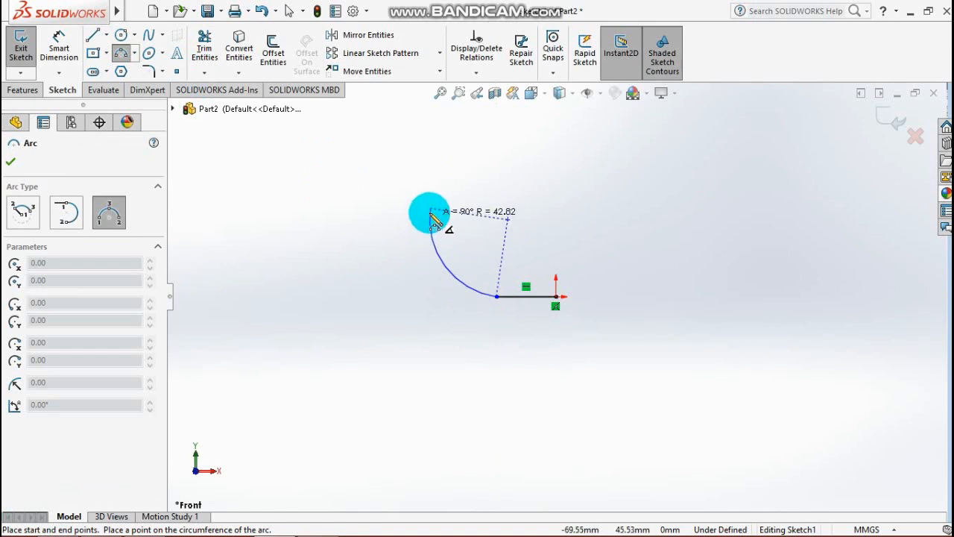
pyautogui.click(431, 208)
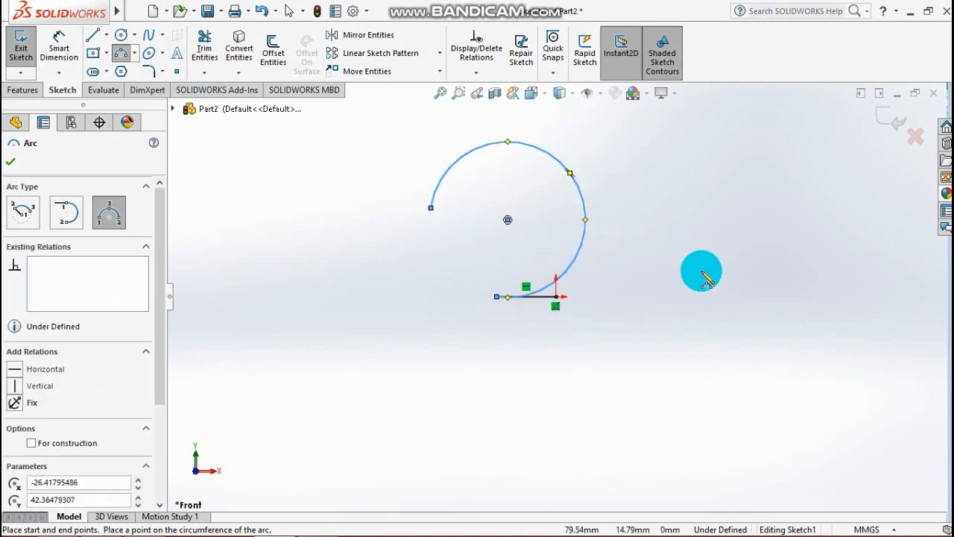
pyautogui.hotkey('ctrl', 'z')
pyautogui.click(515, 296)
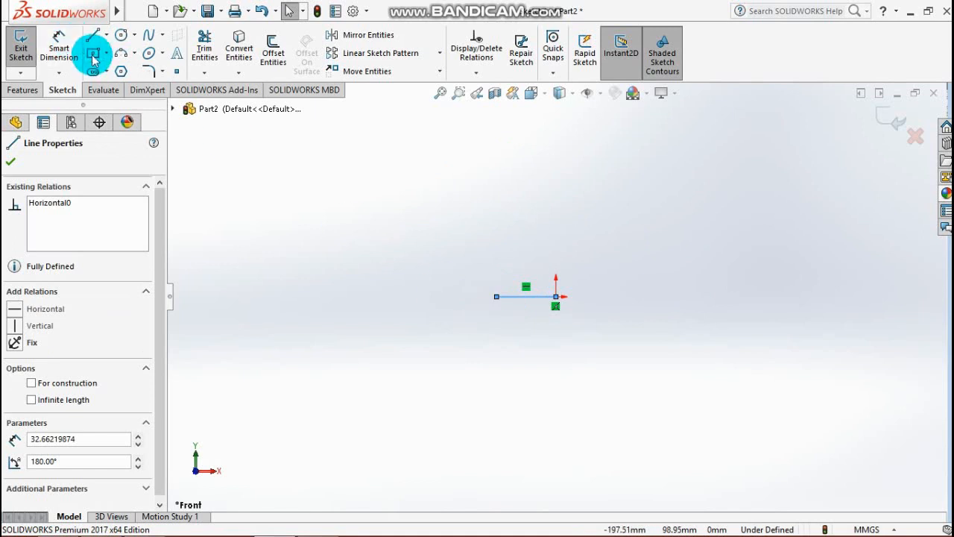
# Sketch a three-point arc curving up and outward from the horizontal line's free end, roughly a quarter circle
pyautogui.click(121, 53)
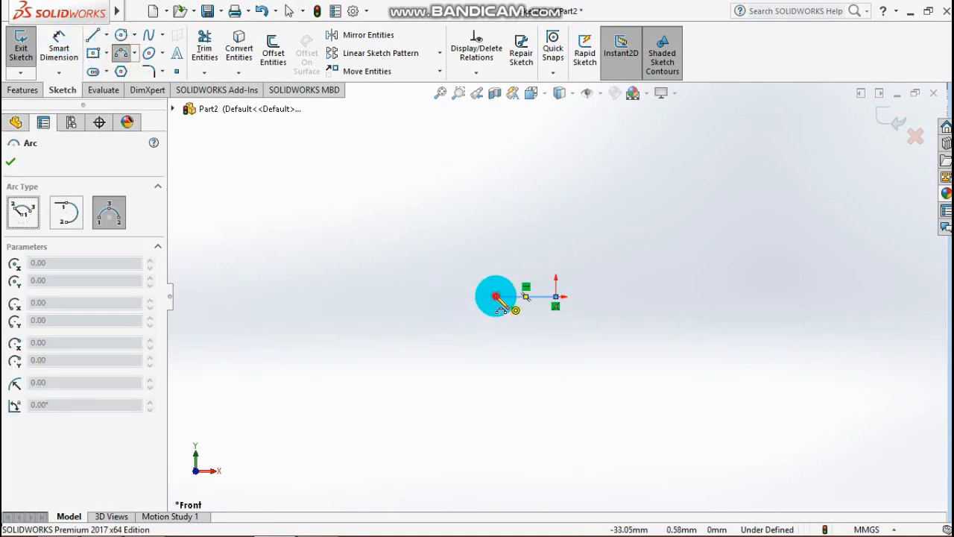
pyautogui.moveTo(495, 297); pyautogui.dragTo(454, 260)
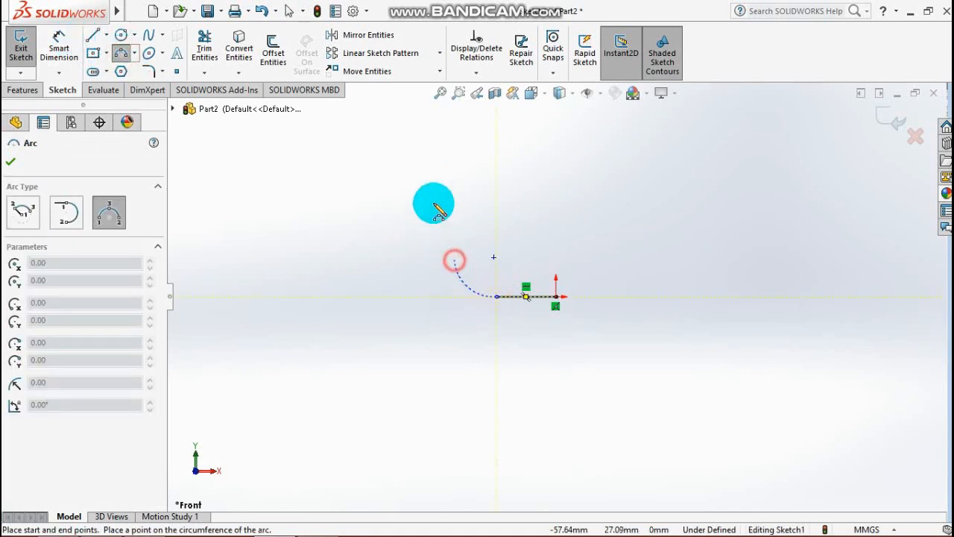
pyautogui.click(460, 270)
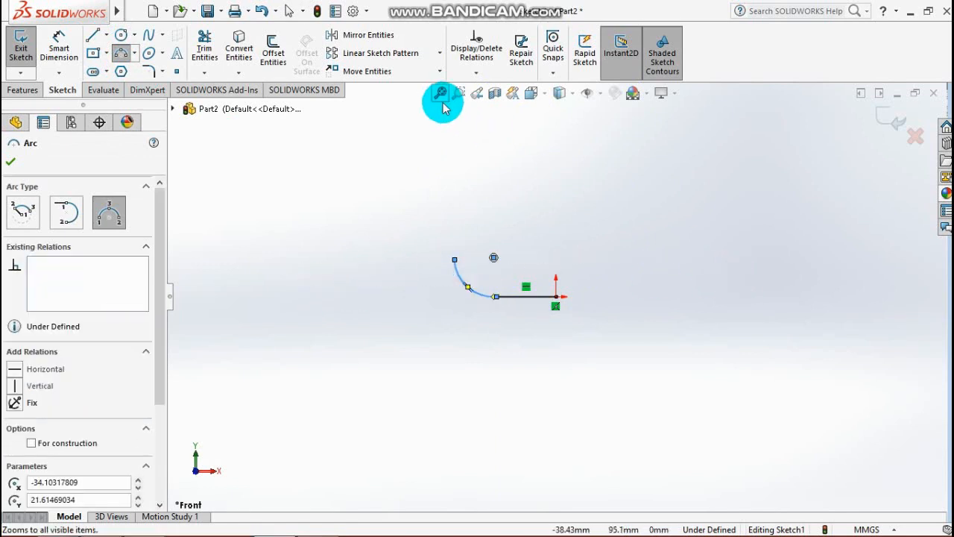
# Sketch a vertical line about 43 mm long upward from the arc's upper end and finish the line chain
pyautogui.click(93, 35)
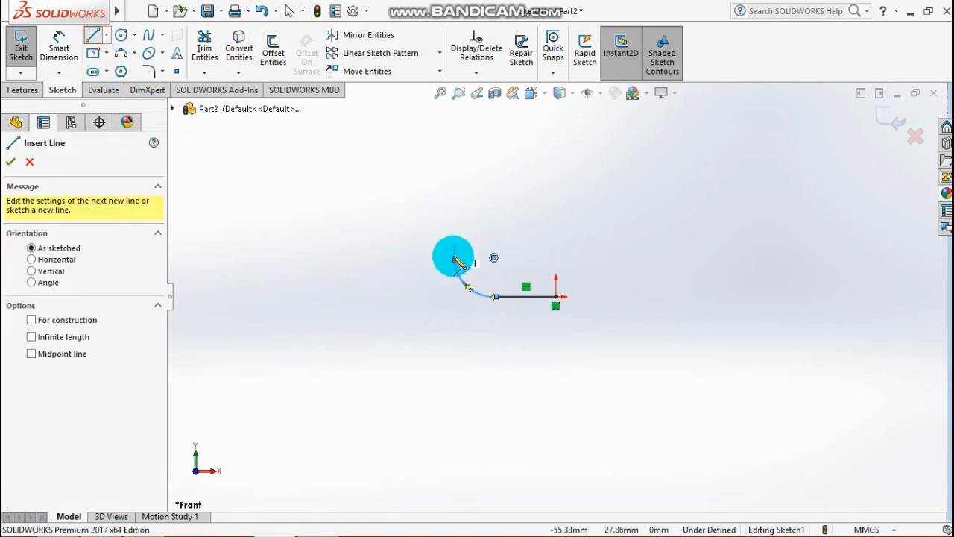
pyautogui.click(454, 258)
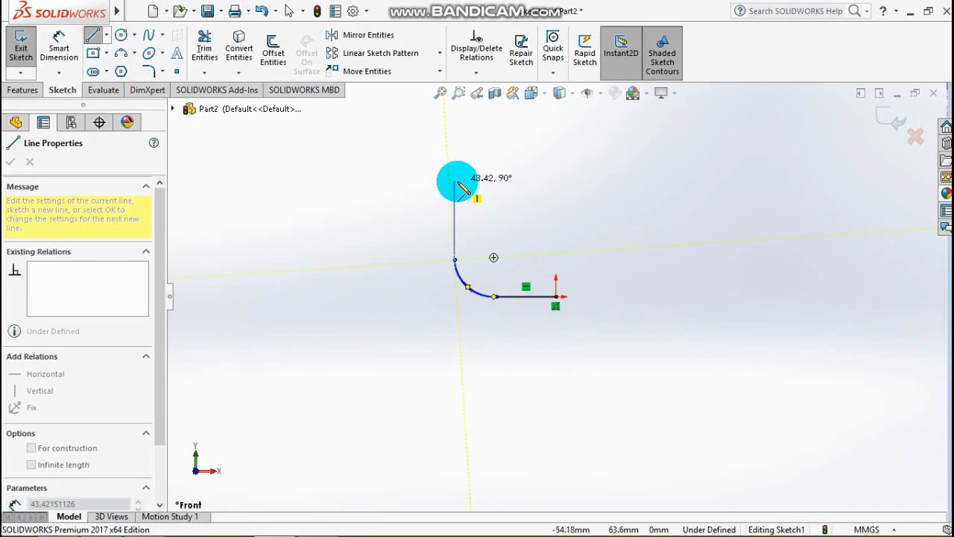
pyautogui.click(460, 182)
pyautogui.doubleClick(484, 298)
pyautogui.press('Escape')
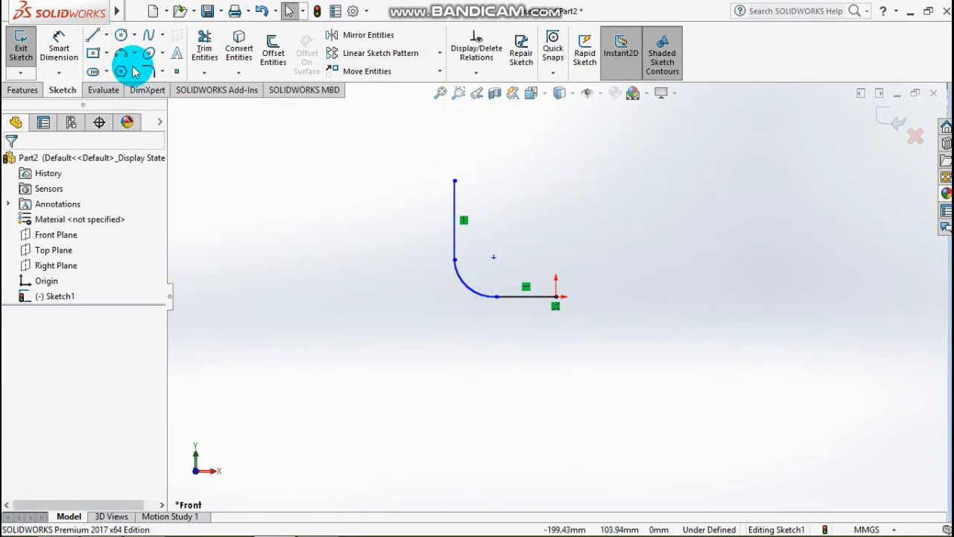
# Add an equal-length relation between the vertical and horizontal lines
pyautogui.click(455, 213)
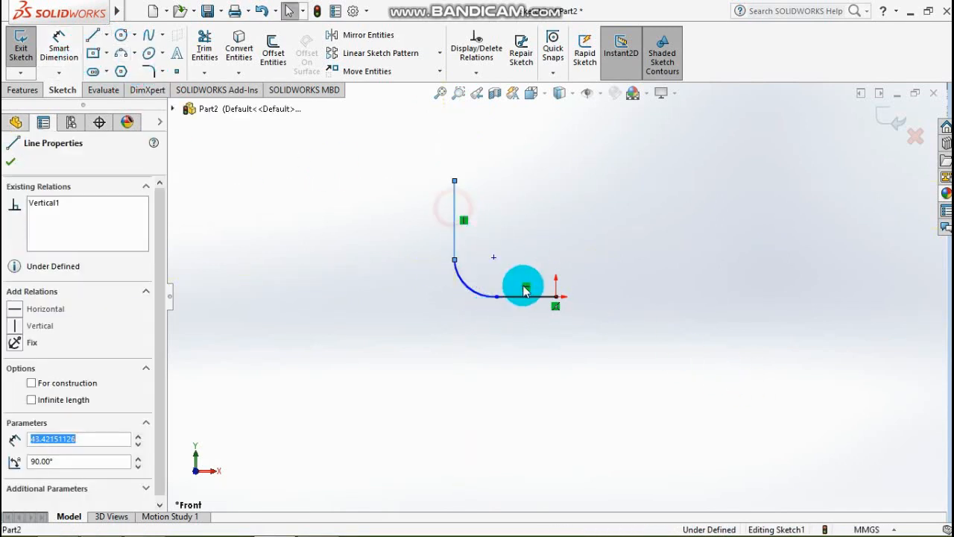
pyautogui.keyDown('ctrl'); pyautogui.click(529, 301); pyautogui.keyUp('ctrl')
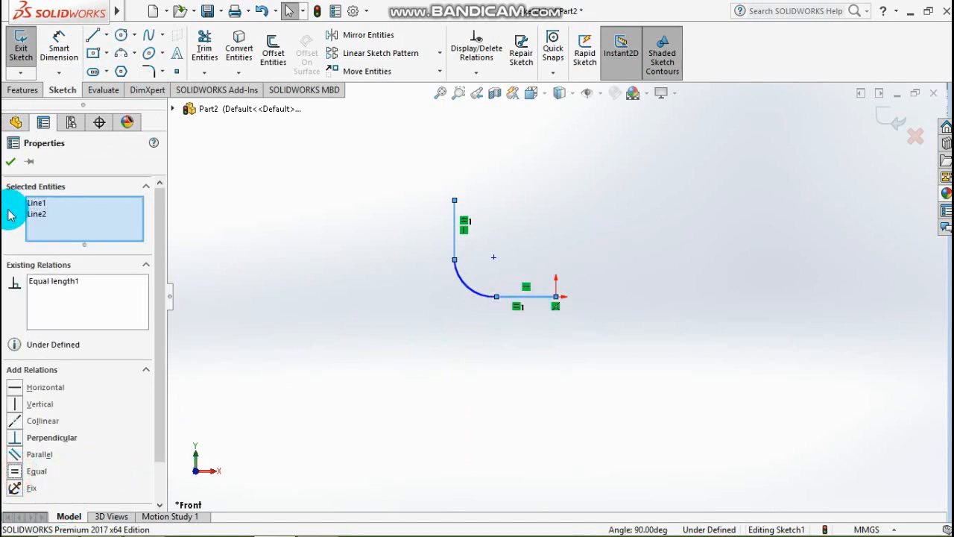
pyautogui.click(11, 163)
# Dimension the horizontal line's length and set it to 150 mm
pyautogui.click(59, 45)
pyautogui.click(455, 249)
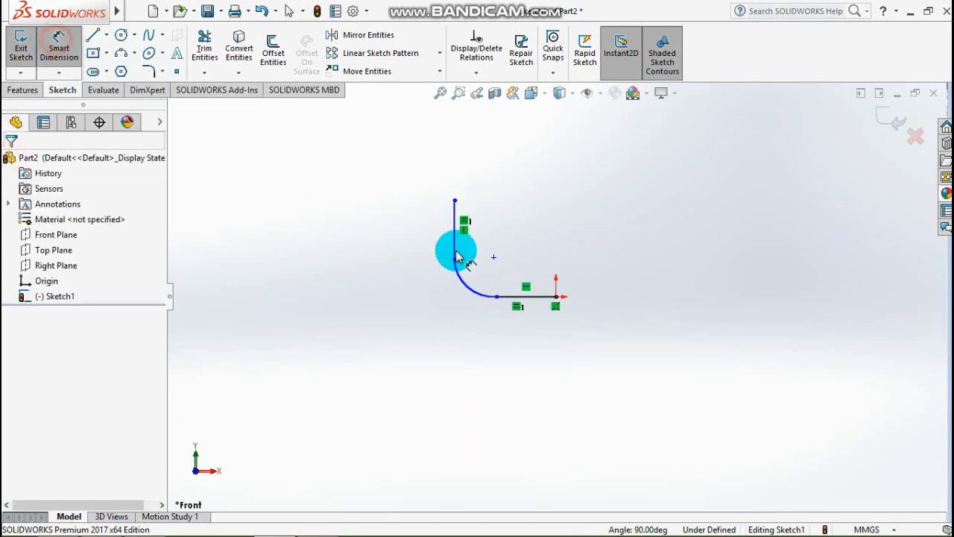
pyautogui.click(520, 299)
pyautogui.click(544, 375)
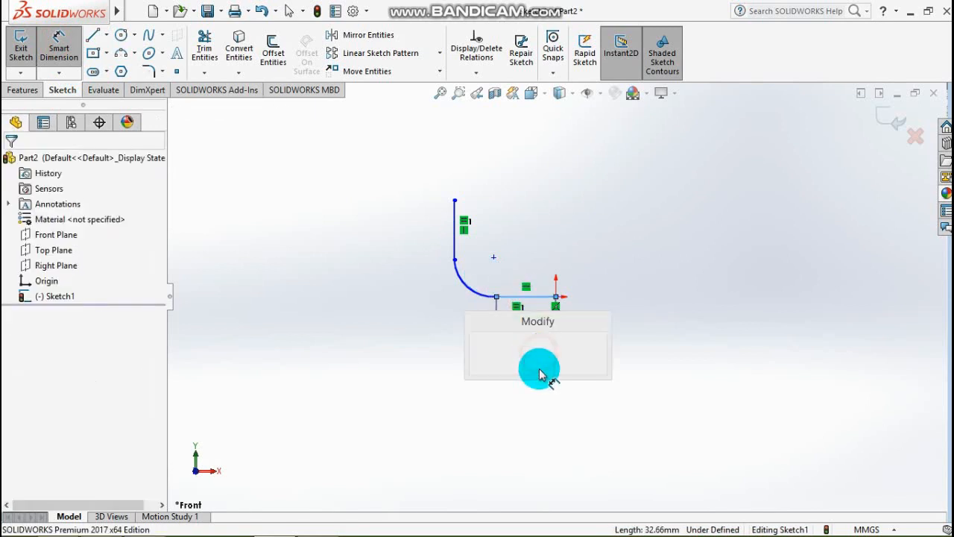
pyautogui.write('150')
pyautogui.press('Return')
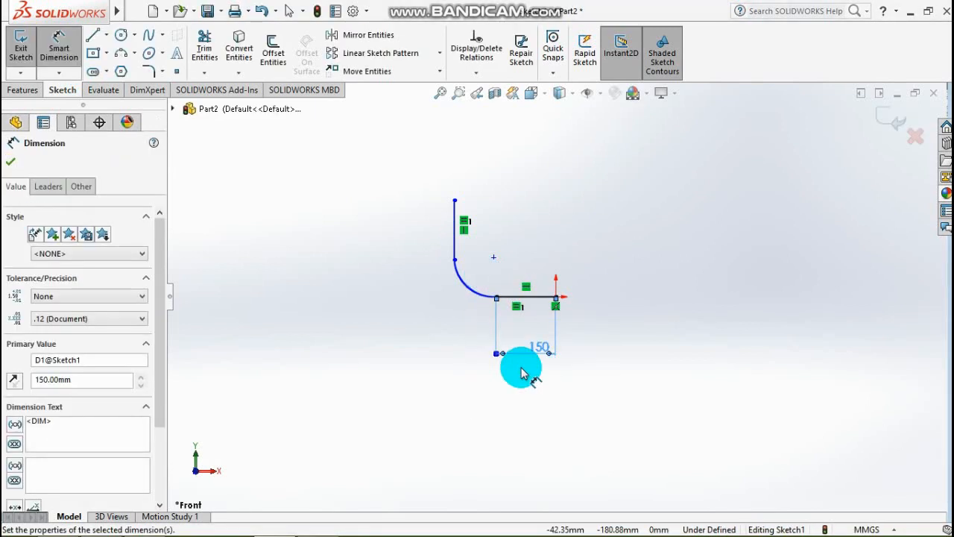
# Dimension the arc's radius at 260 mm and finish dimensioning
pyautogui.click(463, 279)
pyautogui.click(427, 341)
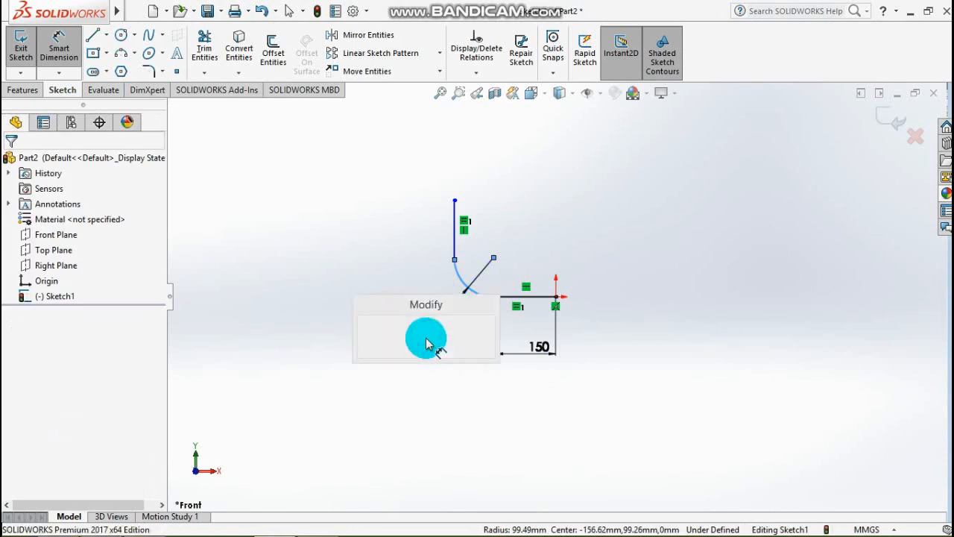
pyautogui.press('Return')
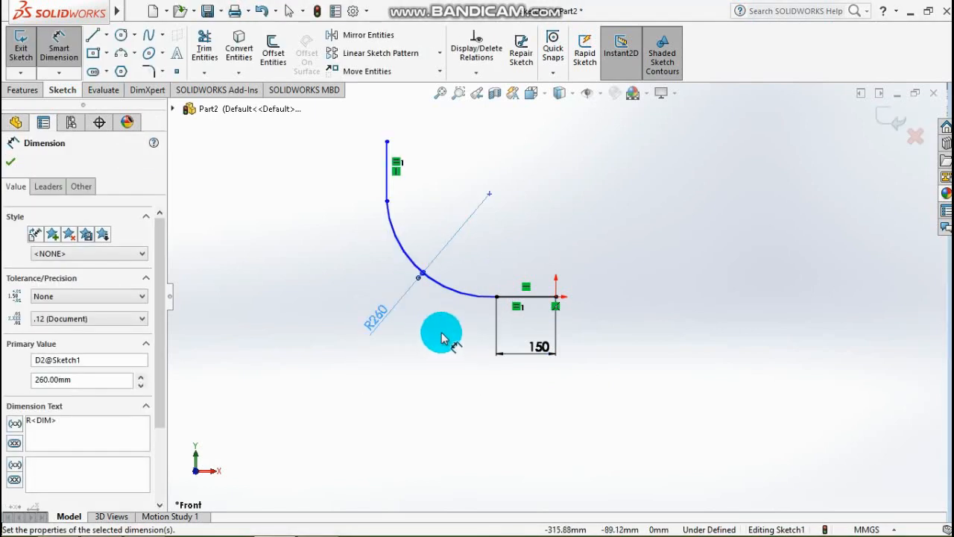
pyautogui.scroll(-1, 863, 142)
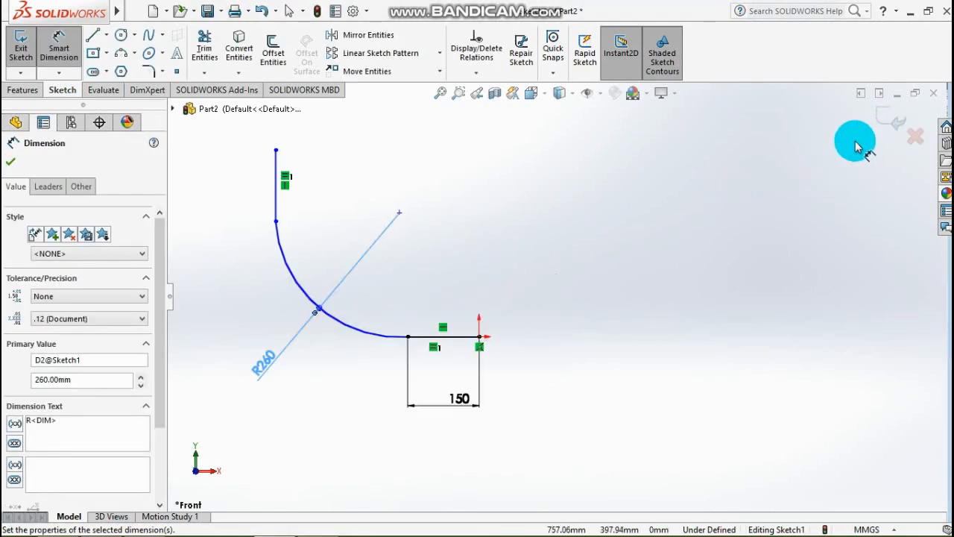
pyautogui.scroll(2, 856, 147)
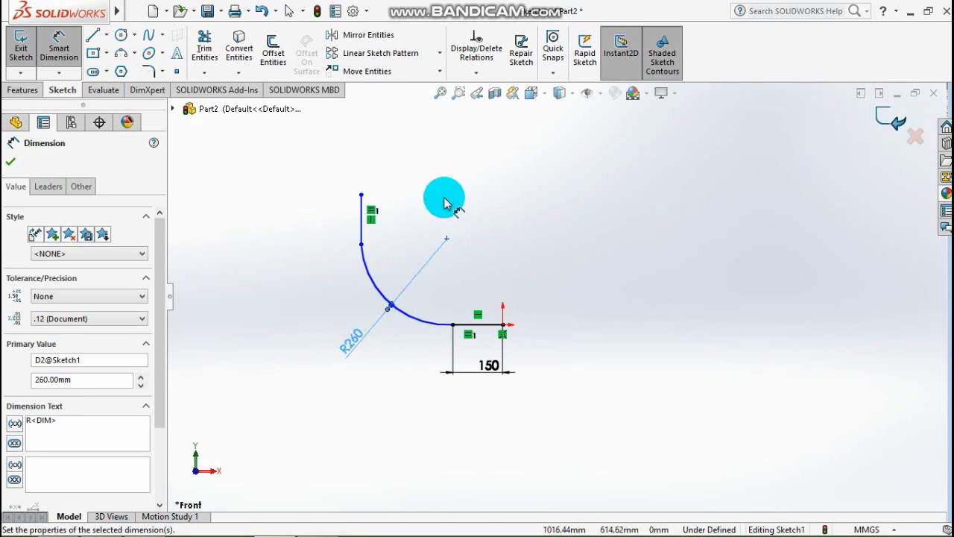
pyautogui.click(11, 161)
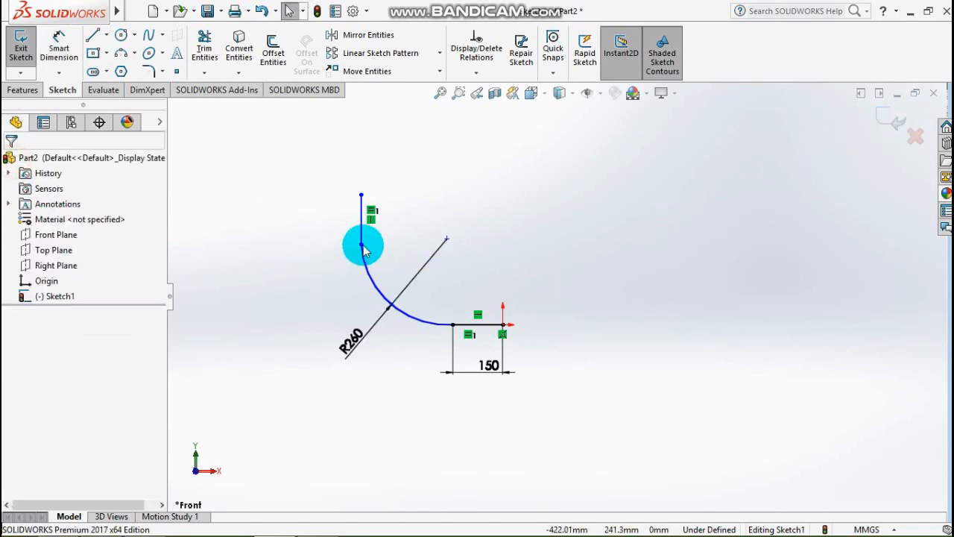
# Add tangent relations where the arc meets the vertical and horizontal lines, and exit the path sketch
pyautogui.click(361, 246)
pyautogui.click(404, 181)
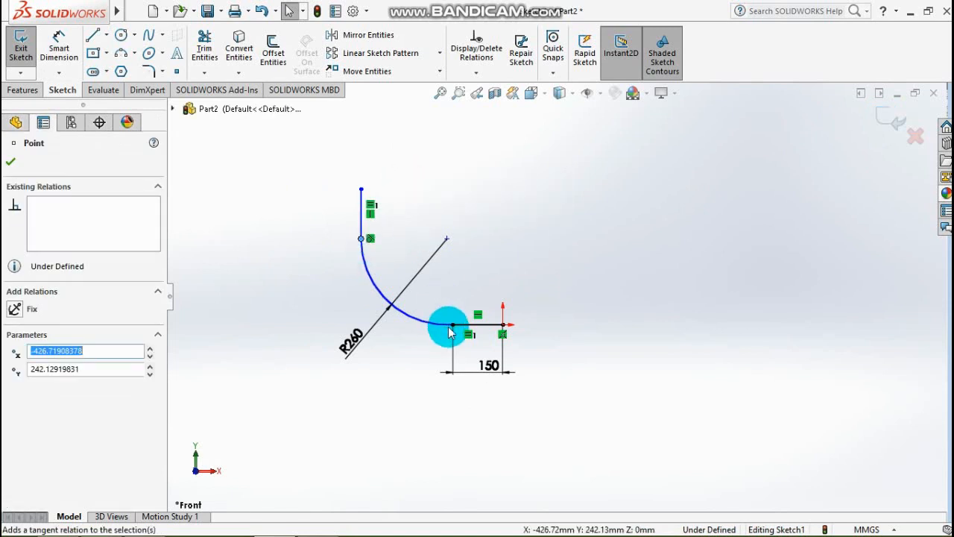
pyautogui.click(451, 326)
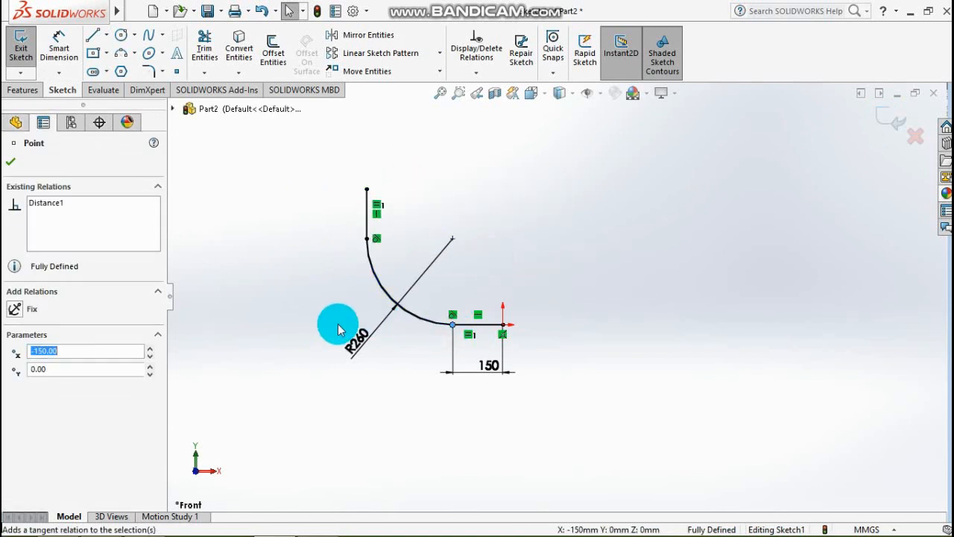
pyautogui.click(886, 117)
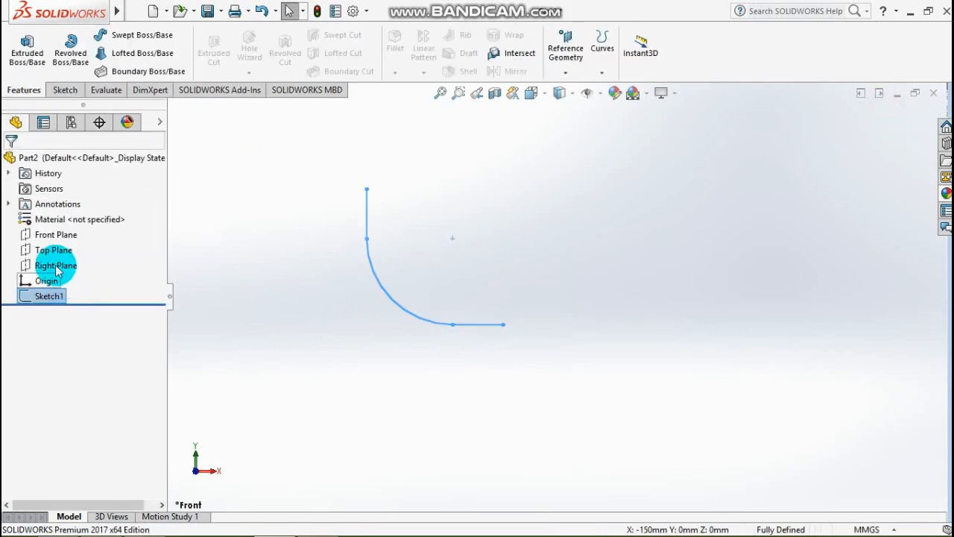
# Start a sketch on the Right Plane and draw a circle of about 104 mm radius centred on the origin
pyautogui.click(57, 268)
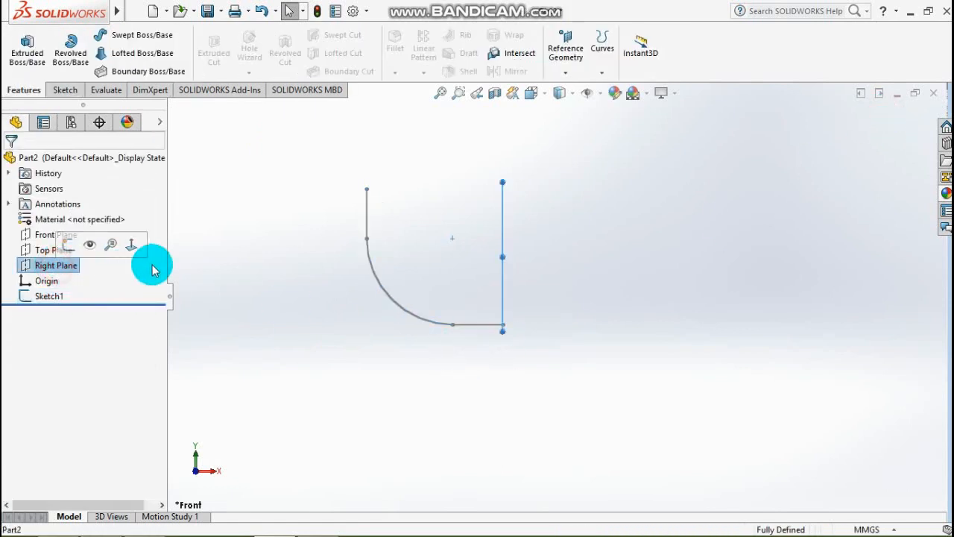
pyautogui.click(67, 244)
pyautogui.press('space')
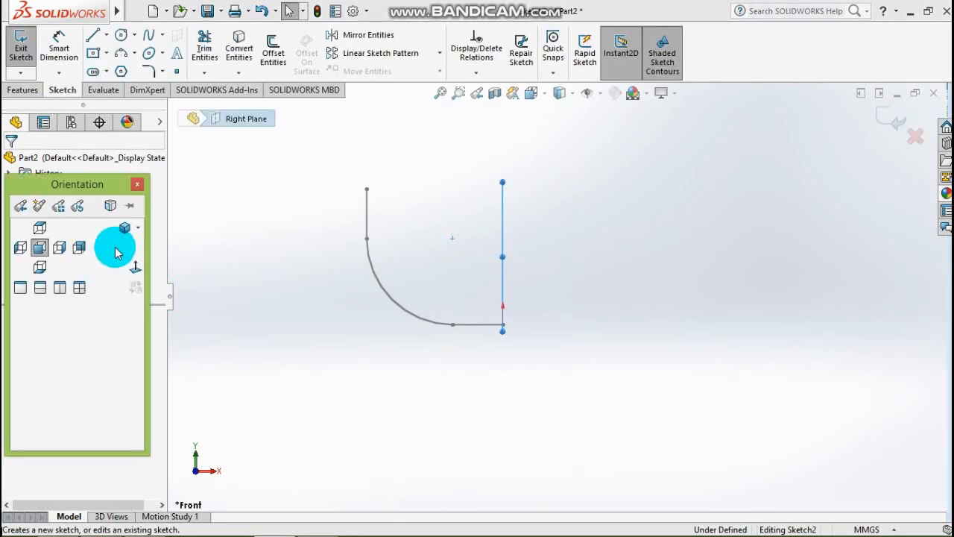
pyautogui.click(136, 267)
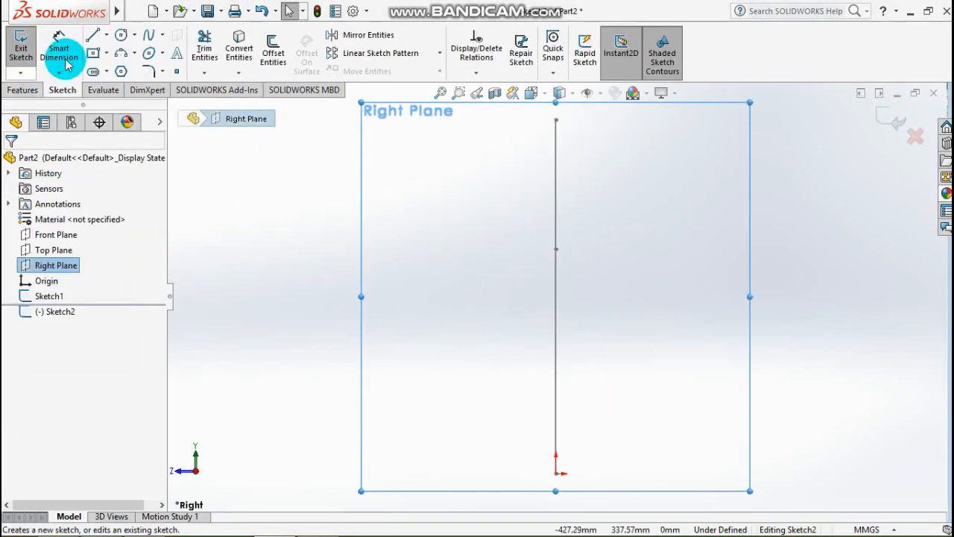
pyautogui.click(124, 36)
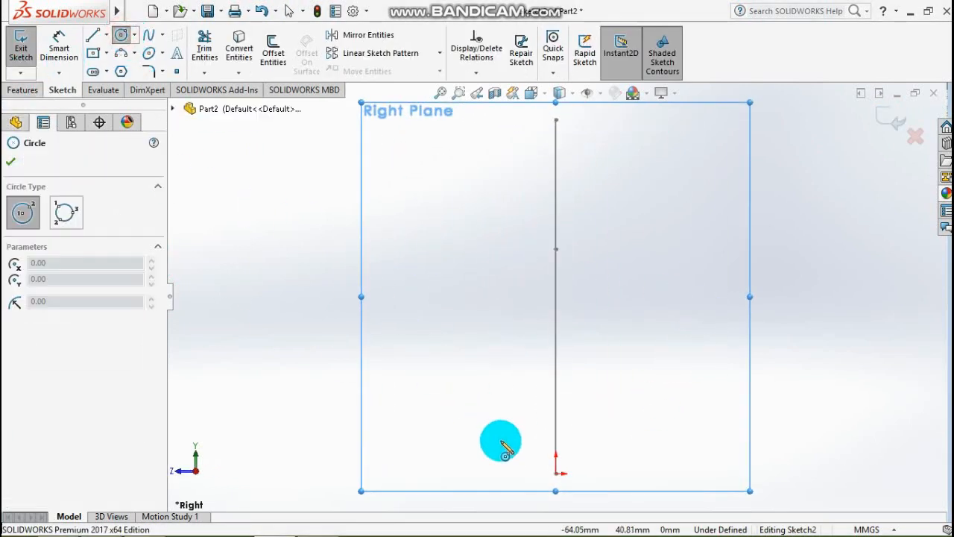
pyautogui.click(557, 473)
pyautogui.click(643, 489)
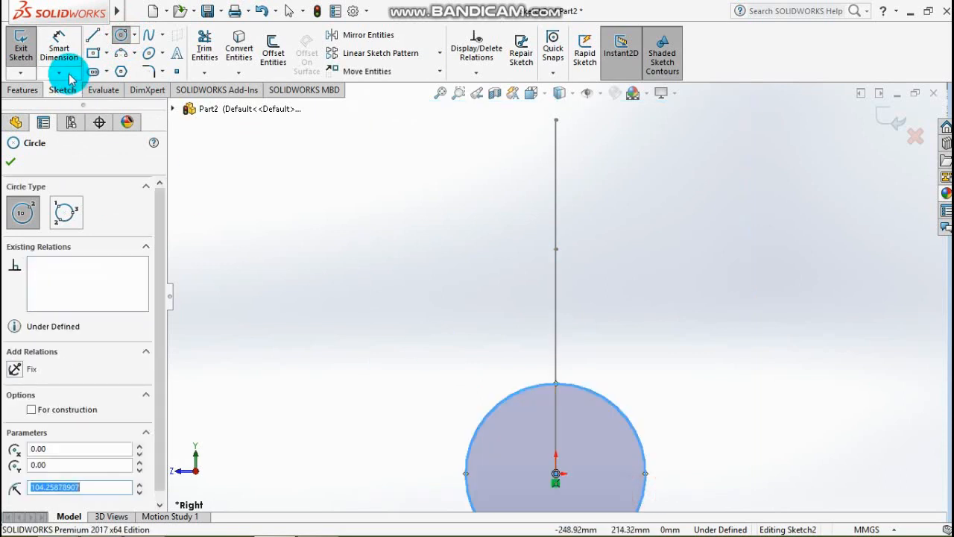
# Dimension the circle's diameter at 290 mm and exit the profile sketch
pyautogui.click(54, 41)
pyautogui.click(638, 442)
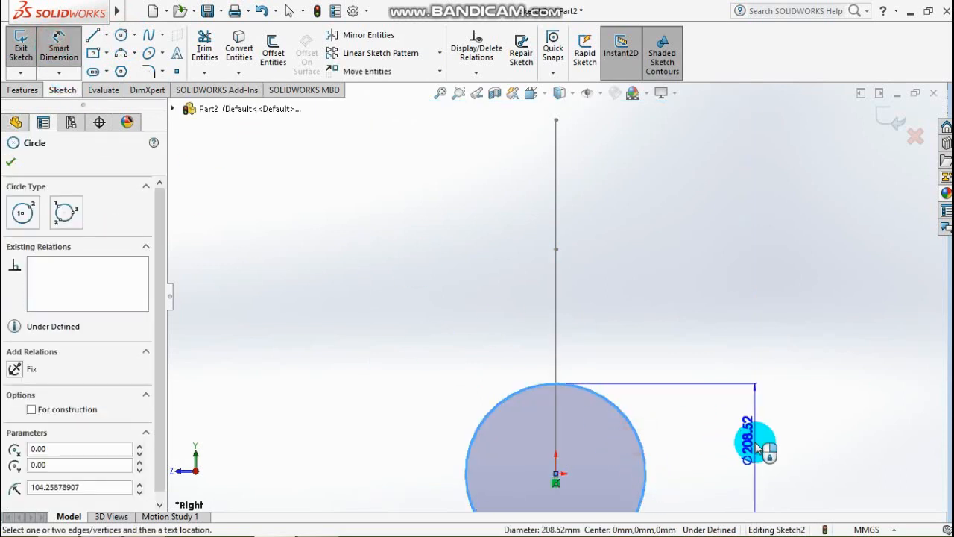
pyautogui.click(768, 451)
pyautogui.write('290')
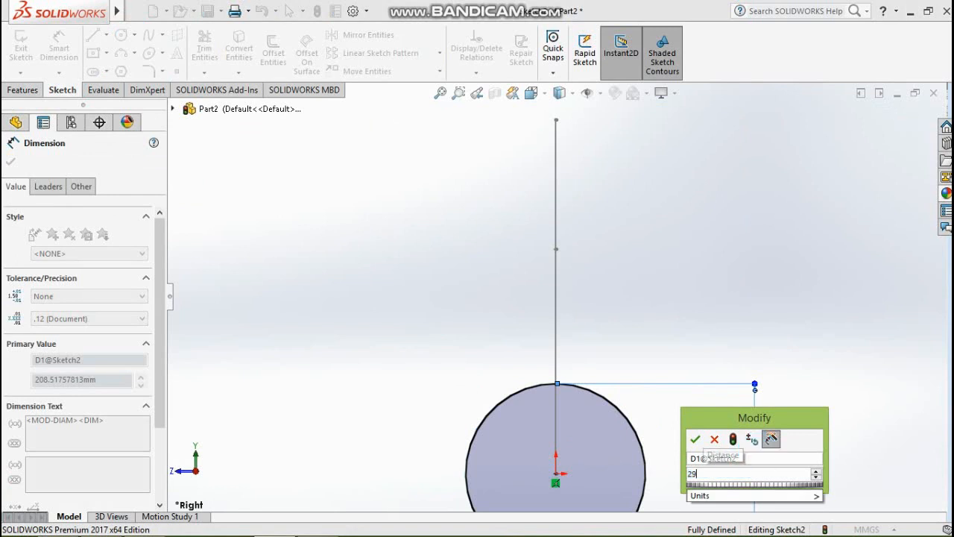
pyautogui.press('Return')
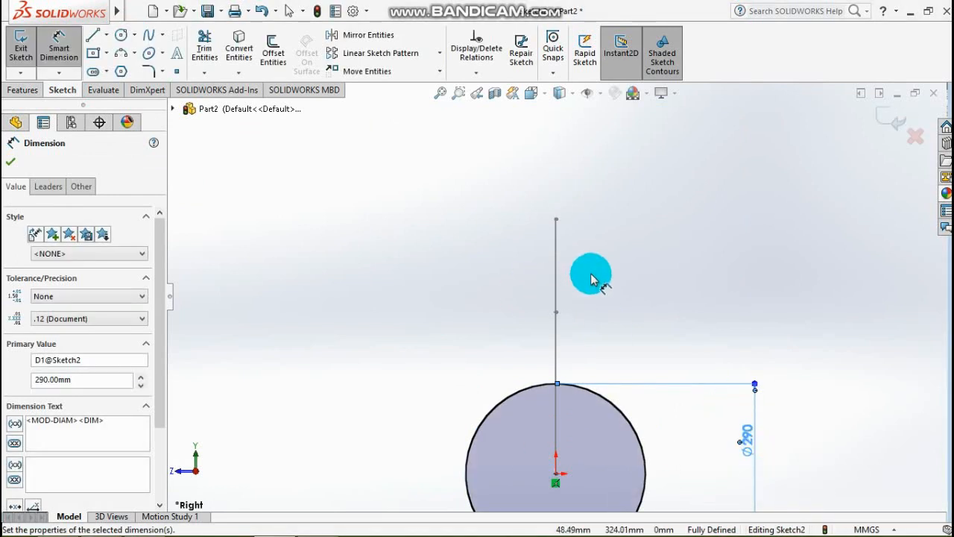
pyautogui.click(887, 116)
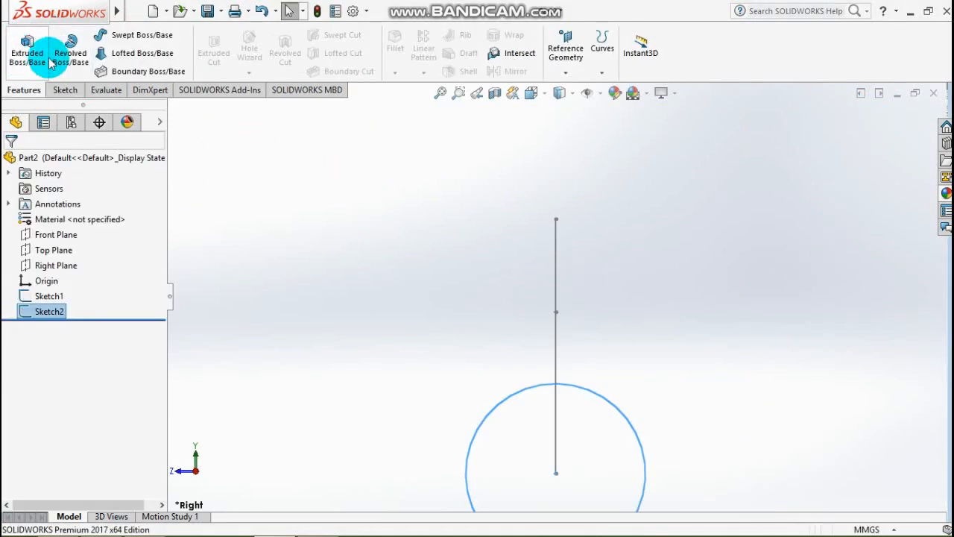
# Sweep the 290 mm circle sketch along the line-arc-line path sketch
pyautogui.click(119, 35)
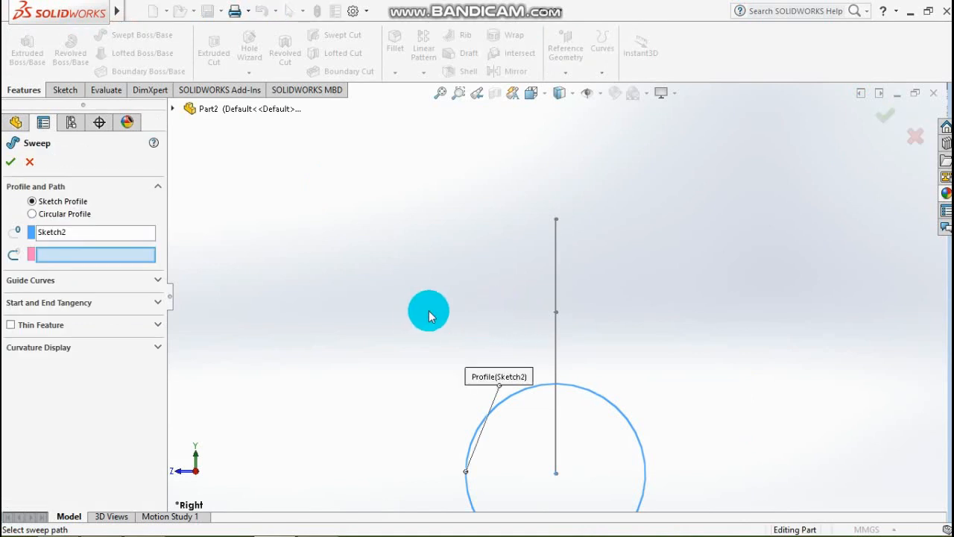
pyautogui.hotkey('ctrl', '7')
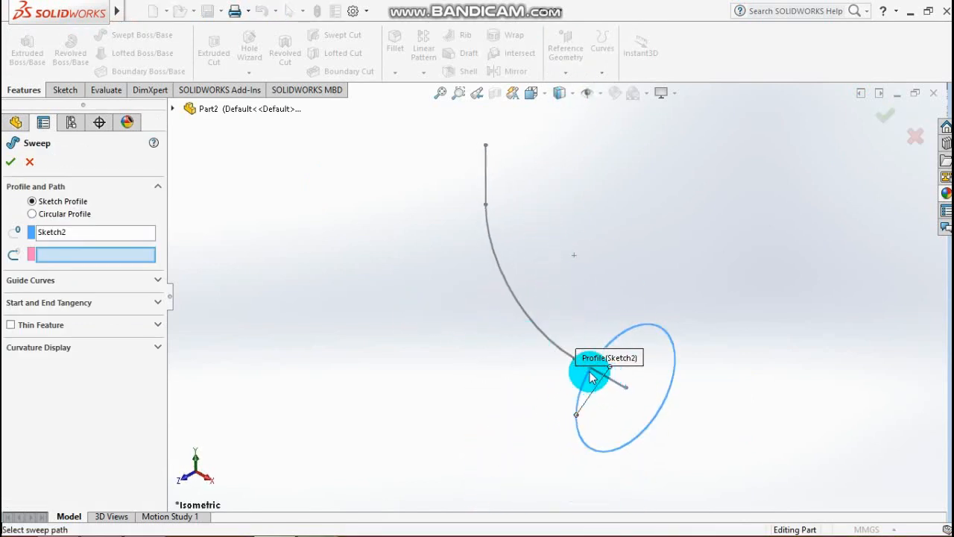
pyautogui.click(516, 298)
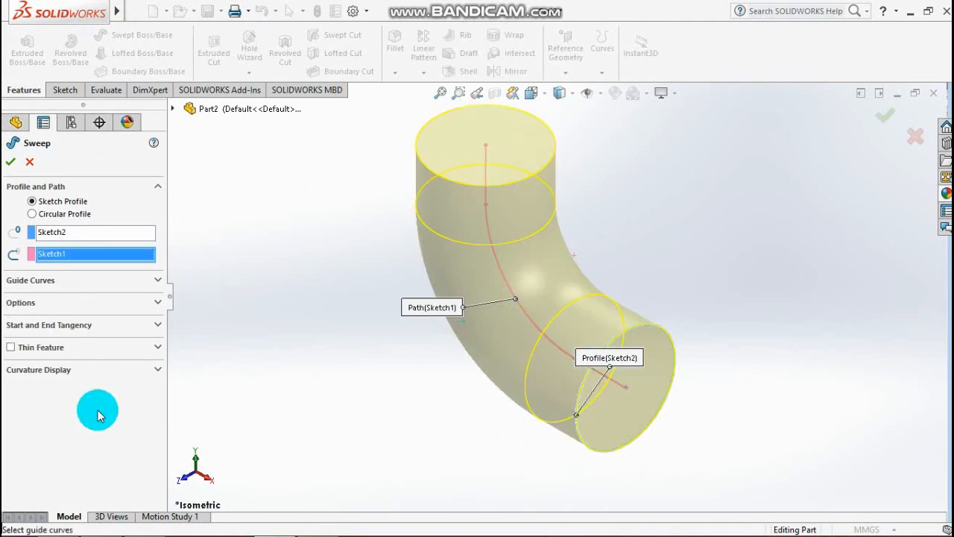
# Make the sweep a one-direction thin feature 40 mm thick with the wall reversed inward, and finish the sweep
pyautogui.click(20, 371)
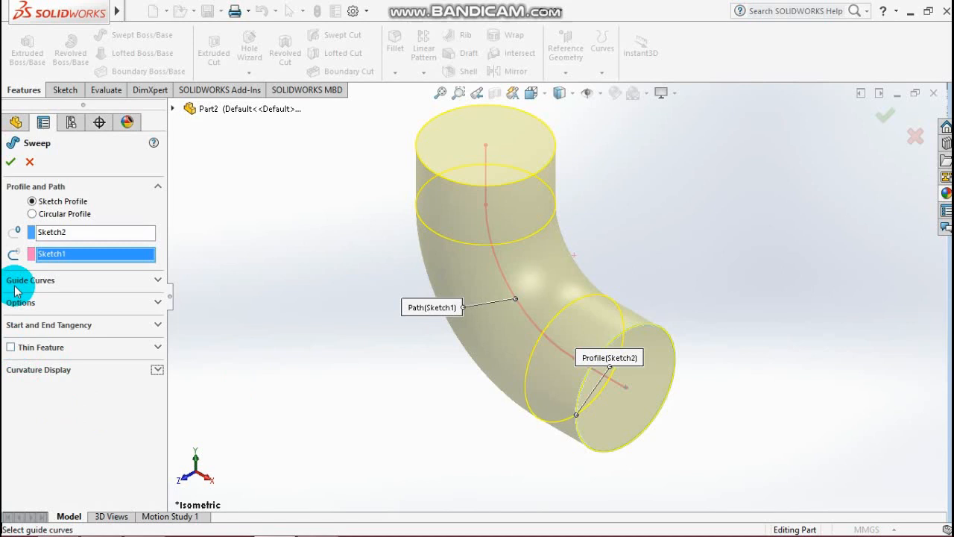
pyautogui.click(11, 347)
pyautogui.click(57, 385)
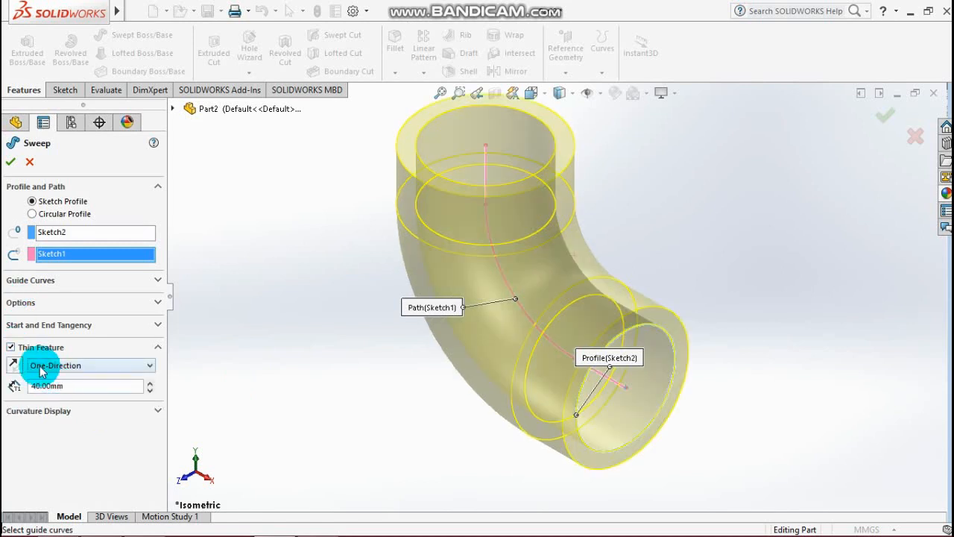
pyautogui.click(14, 365)
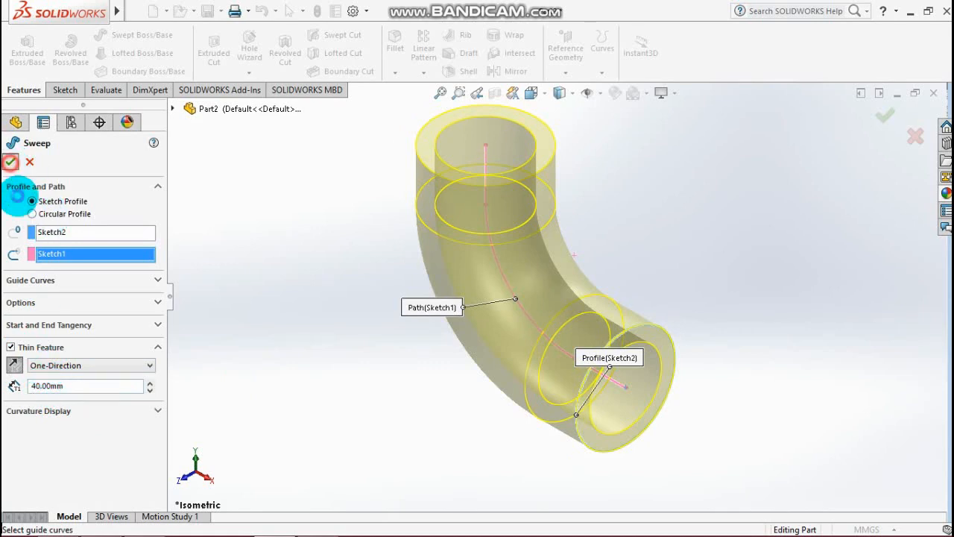
pyautogui.click(10, 161)
# Apply a brown appearance from the appearance library to the whole pipe elbow
pyautogui.scroll(-1, 764, 377)
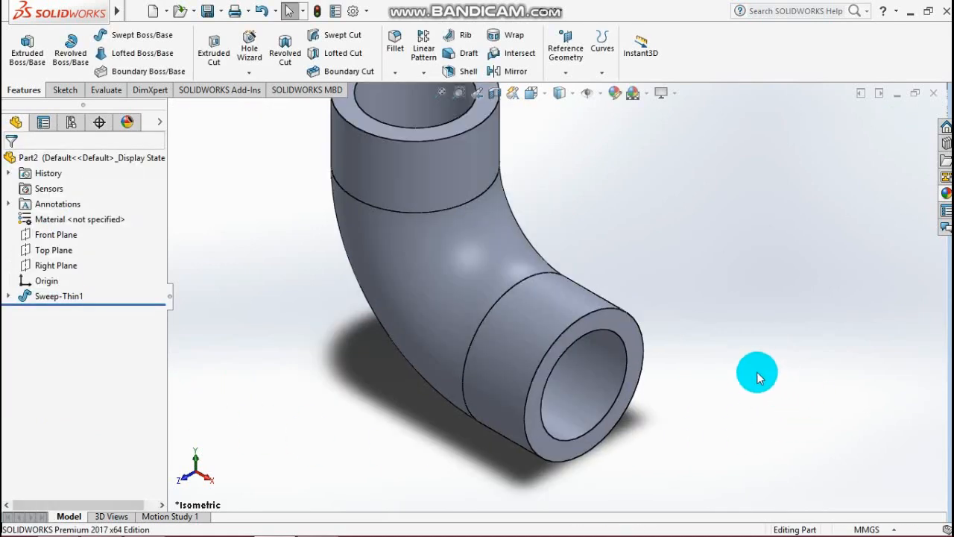
pyautogui.scroll(4, 744, 369)
pyautogui.scroll(-2, 513, 176)
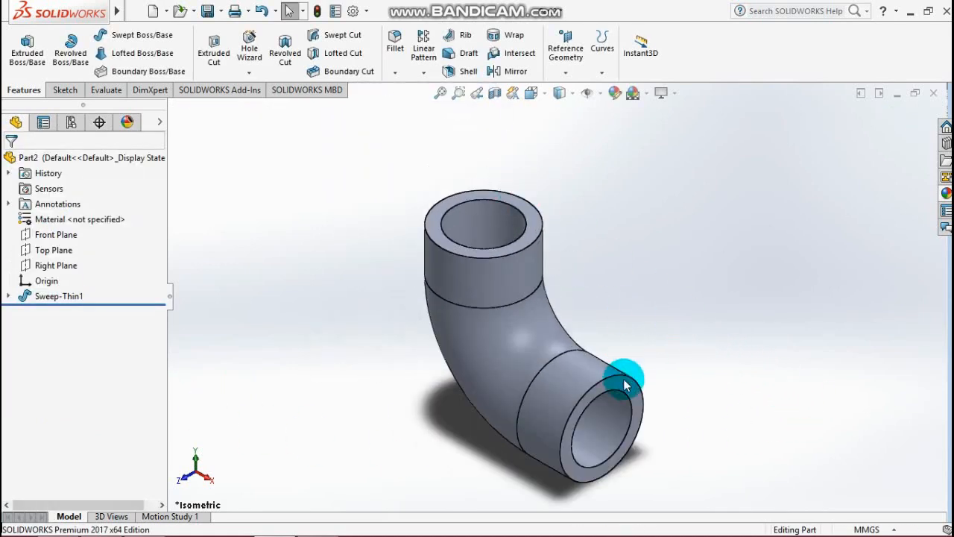
pyautogui.click(945, 192)
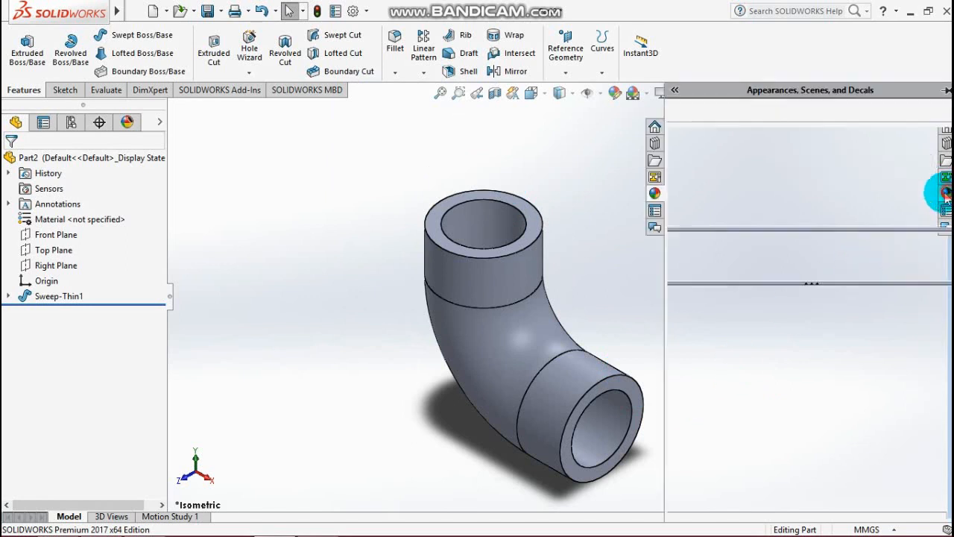
pyautogui.doubleClick(827, 321)
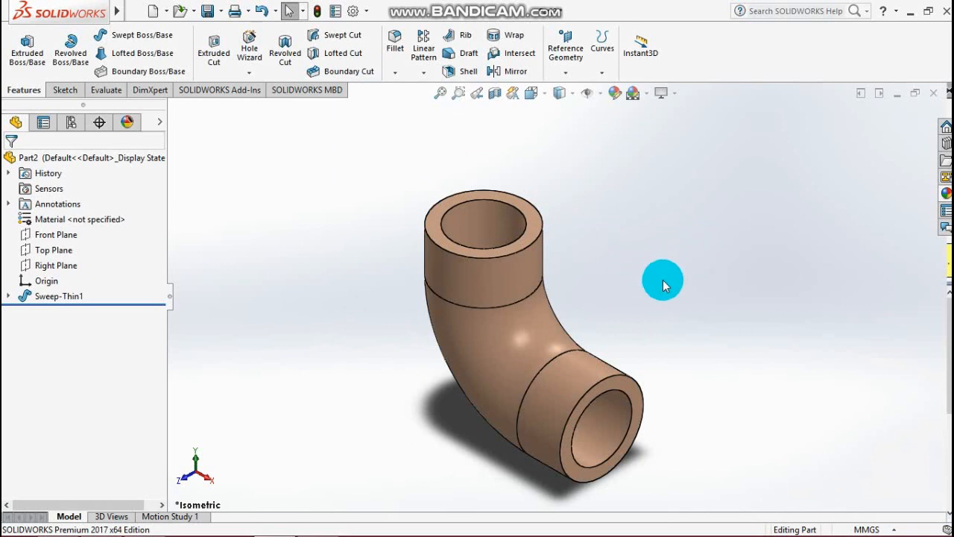
# Sketch a centre rectangle about 487 mm wide and 351 mm high on the elbow's horizontal-leg end face, centred on the origin
pyautogui.click(605, 403)
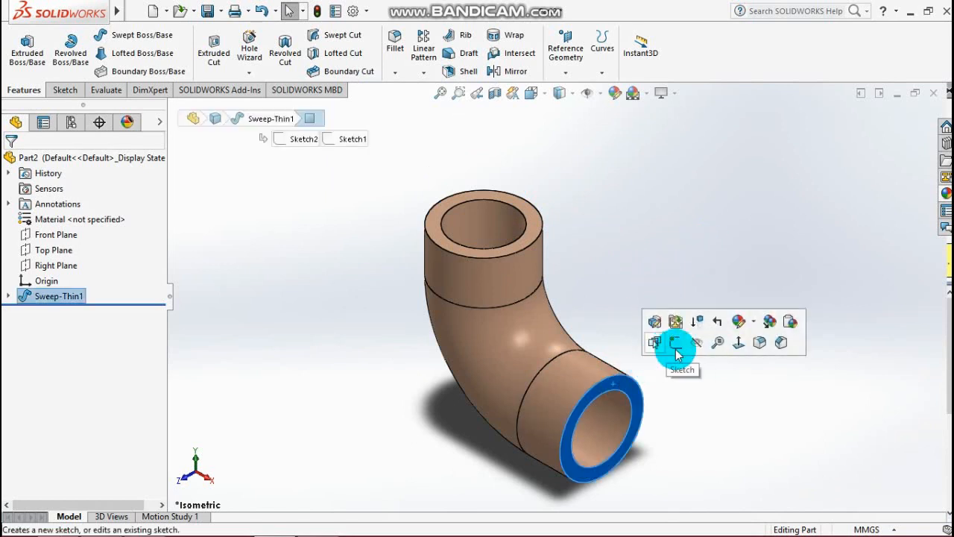
pyautogui.click(673, 343)
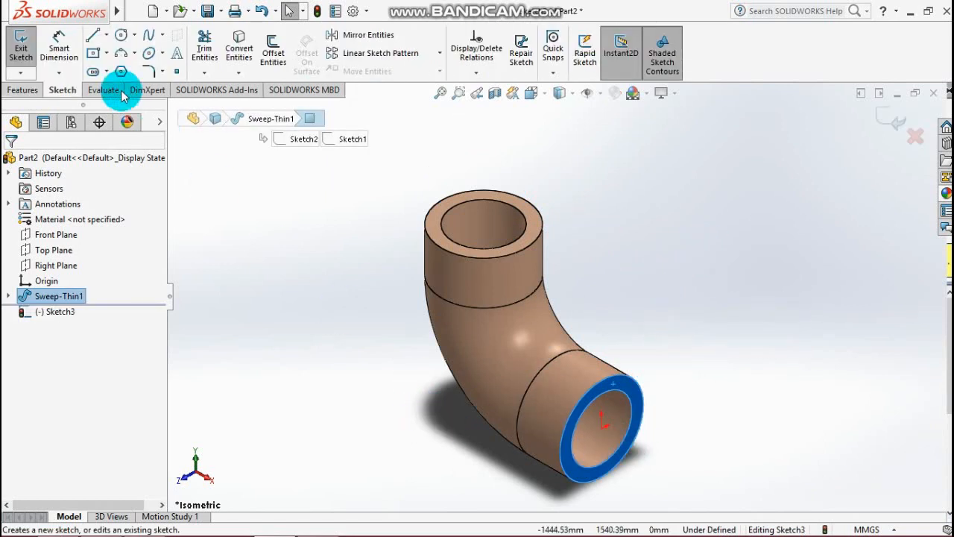
pyautogui.click(113, 70)
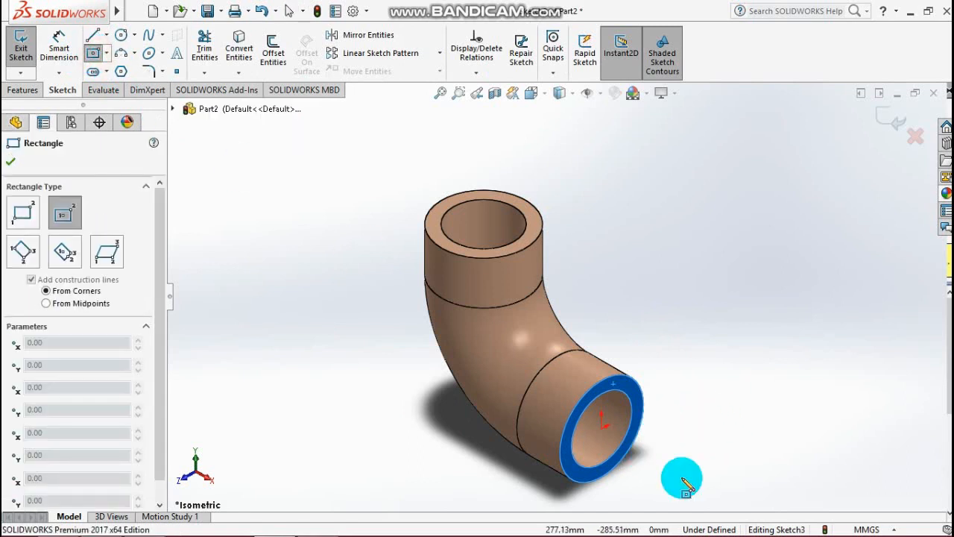
pyautogui.press('space')
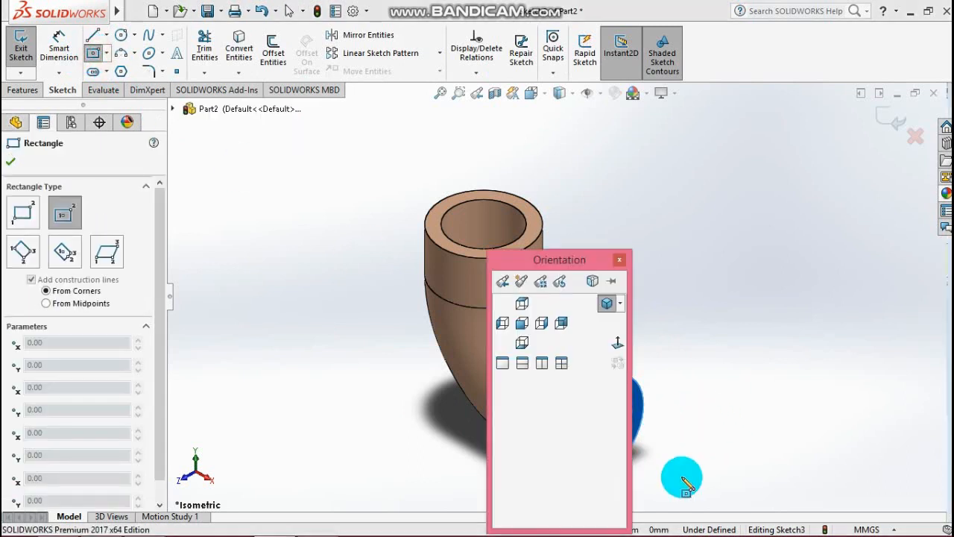
pyautogui.click(618, 339)
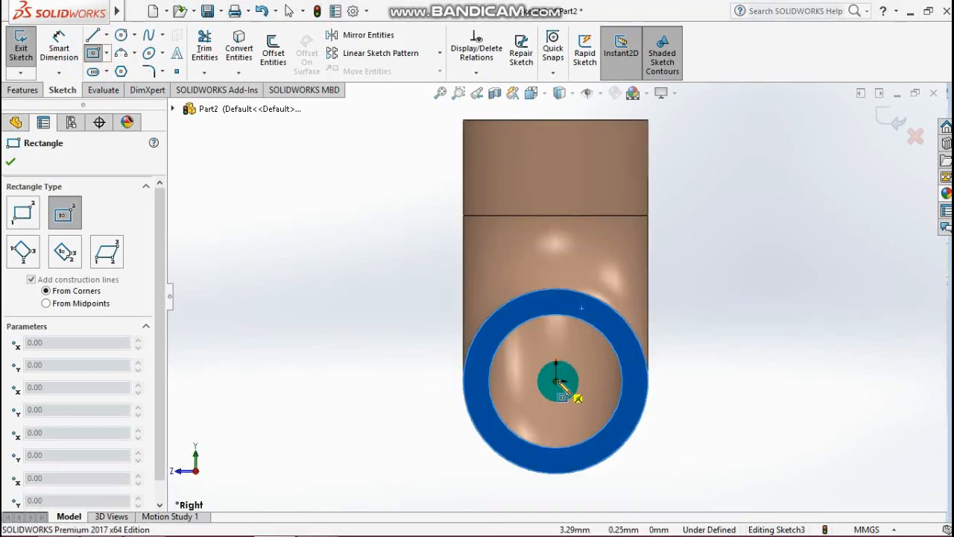
pyautogui.moveTo(557, 381); pyautogui.dragTo(711, 492)
# Dimension the rectangle's height at 360 mm
pyautogui.click(56, 33)
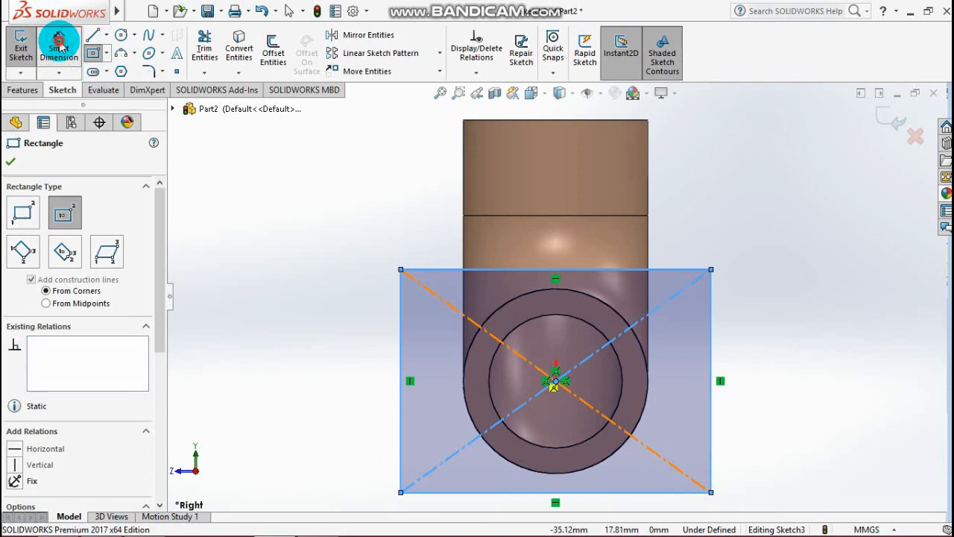
pyautogui.click(709, 356)
pyautogui.click(775, 375)
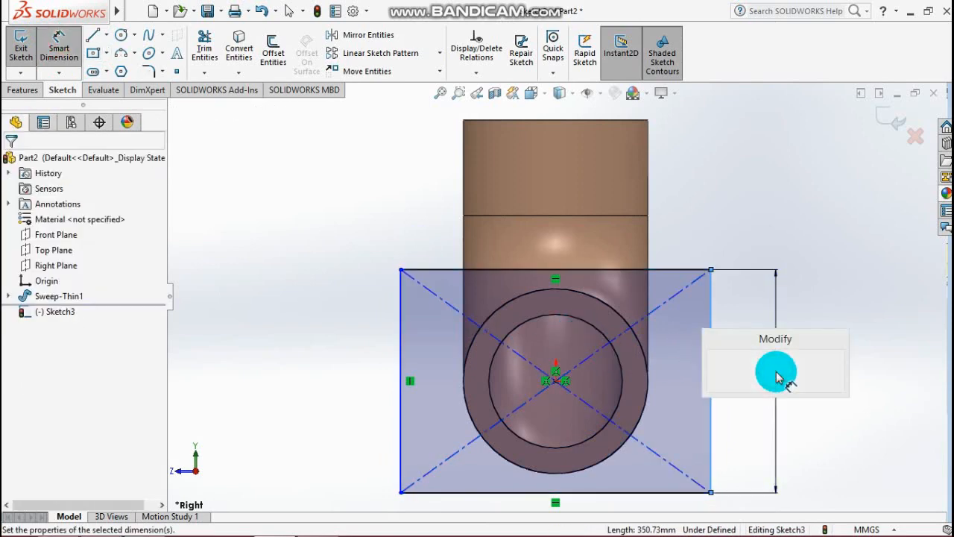
pyautogui.write('260')
pyautogui.press('Return')
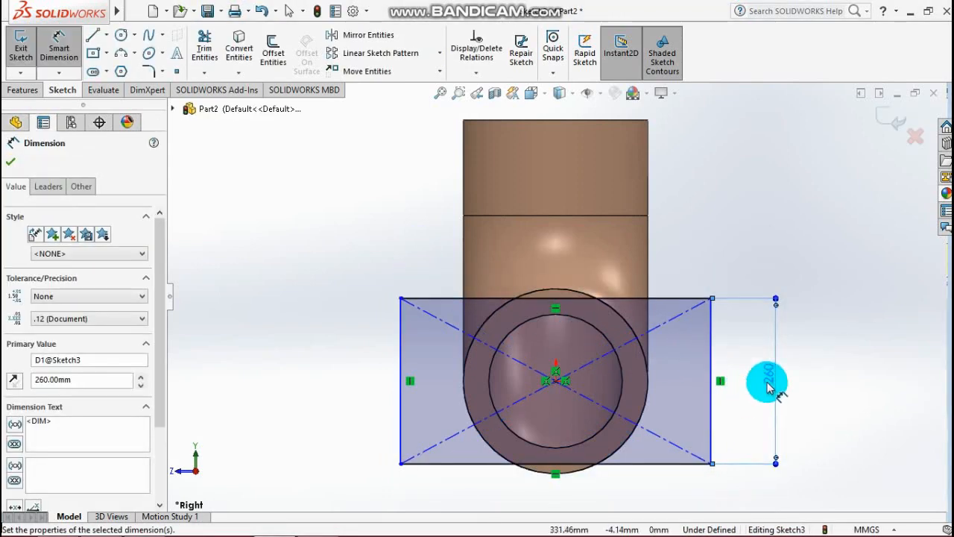
pyautogui.click(769, 375)
pyautogui.moveTo(785, 375); pyautogui.dragTo(710, 369)
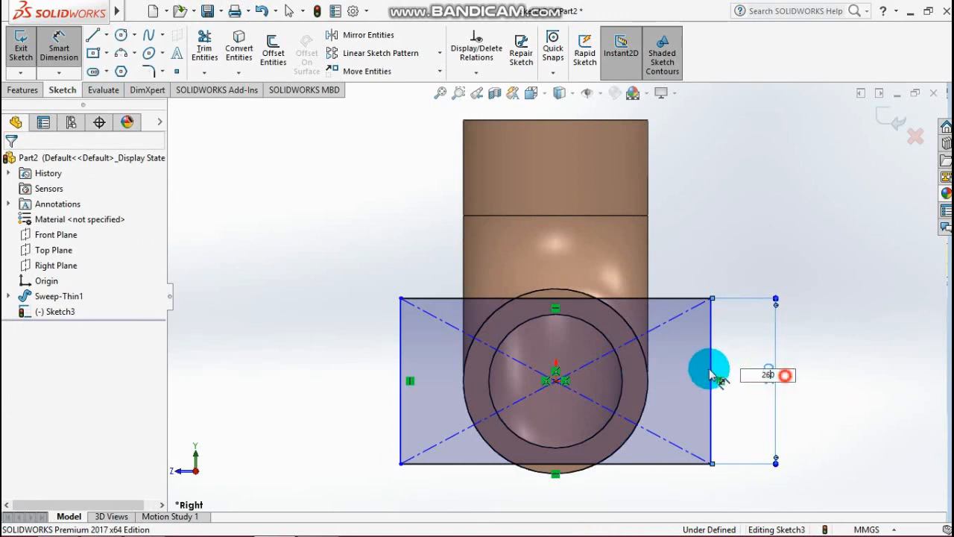
pyautogui.press('Return')
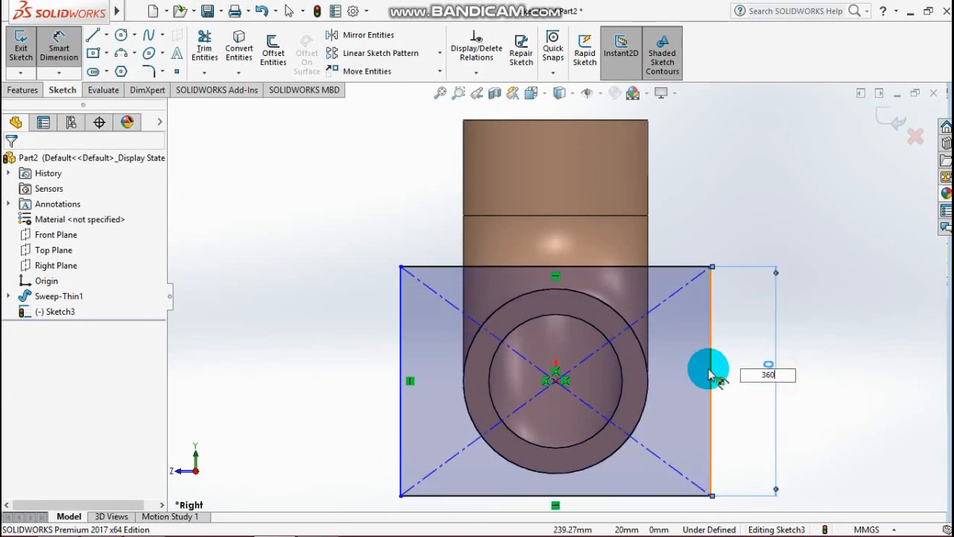
# Dimension the rectangle's width at 360 mm and exit the sketch
pyautogui.click(588, 269)
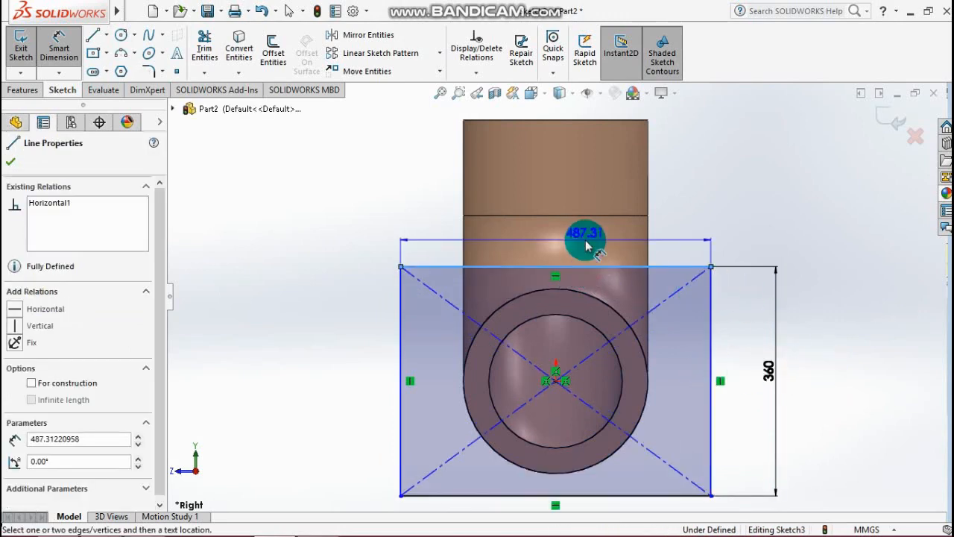
pyautogui.click(588, 240)
pyautogui.write('360')
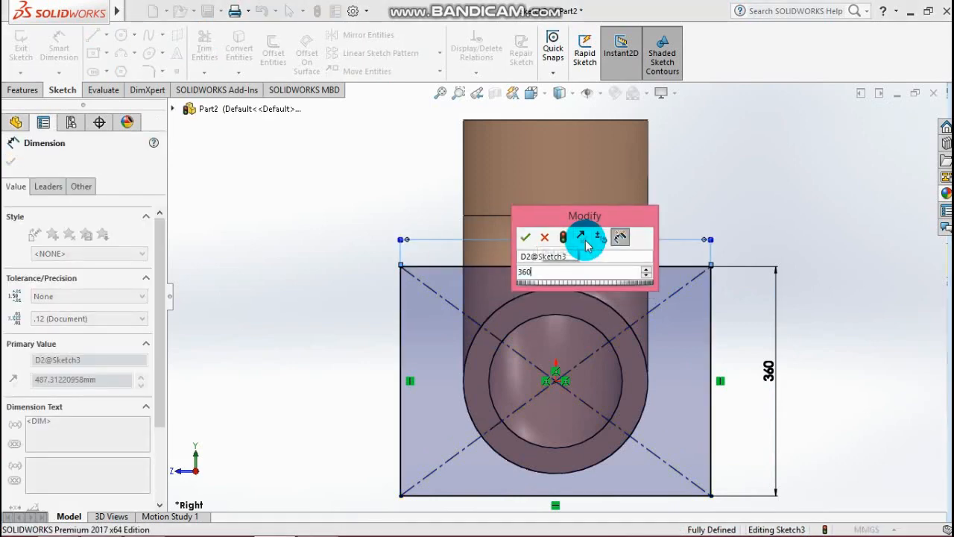
pyautogui.press('Return')
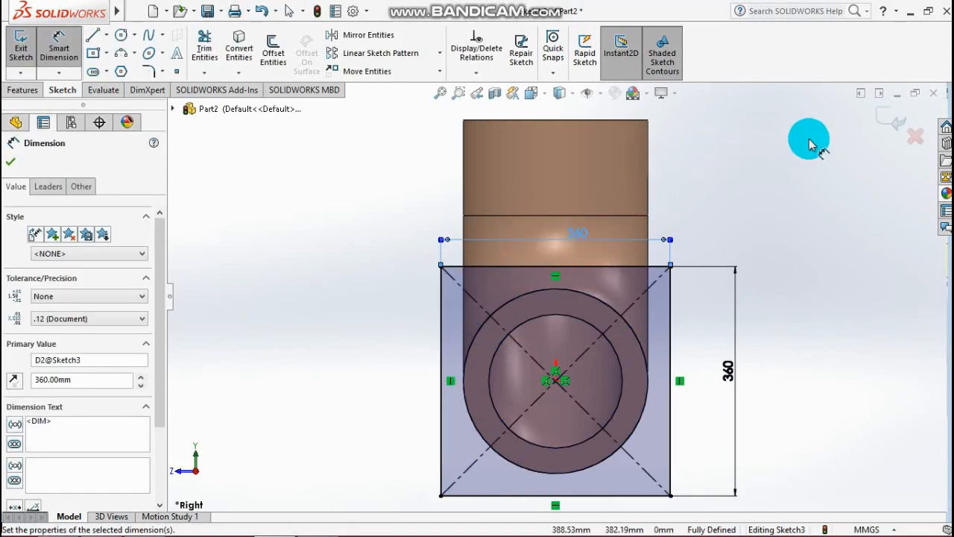
pyautogui.click(884, 125)
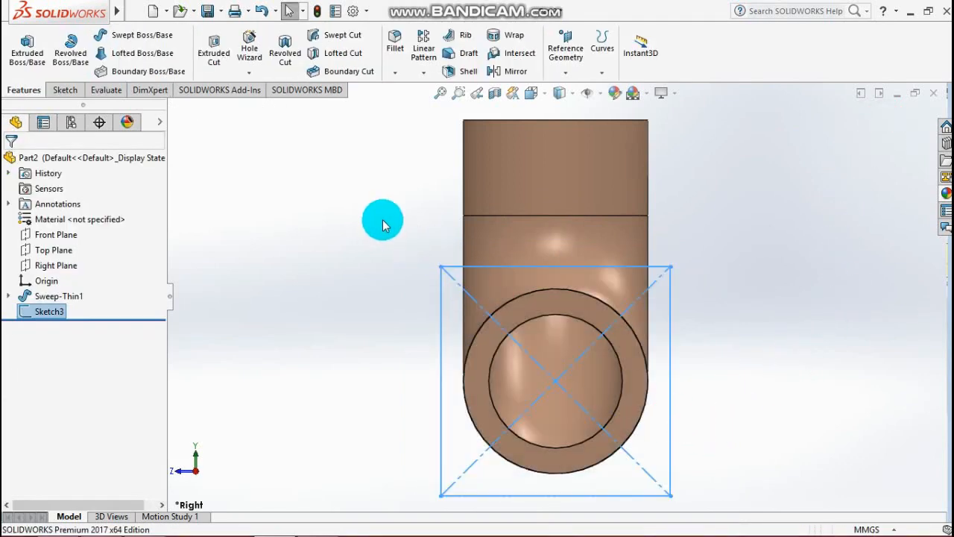
# Return to editing the square sketch and fillet all four of its corners with a 20 mm radius
pyautogui.hotkey('ctrl', 'z')
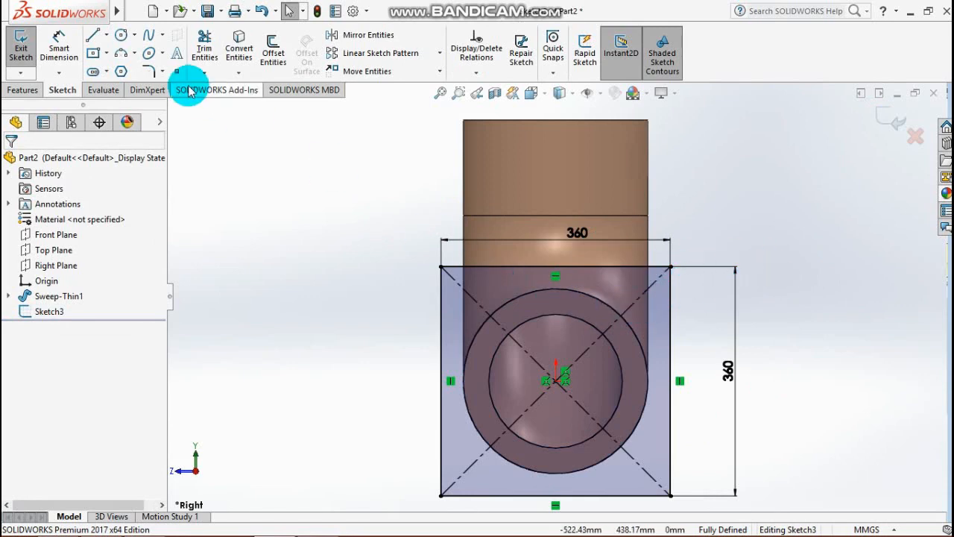
pyautogui.scroll(-2, 749, 284)
pyautogui.scroll(4, 742, 322)
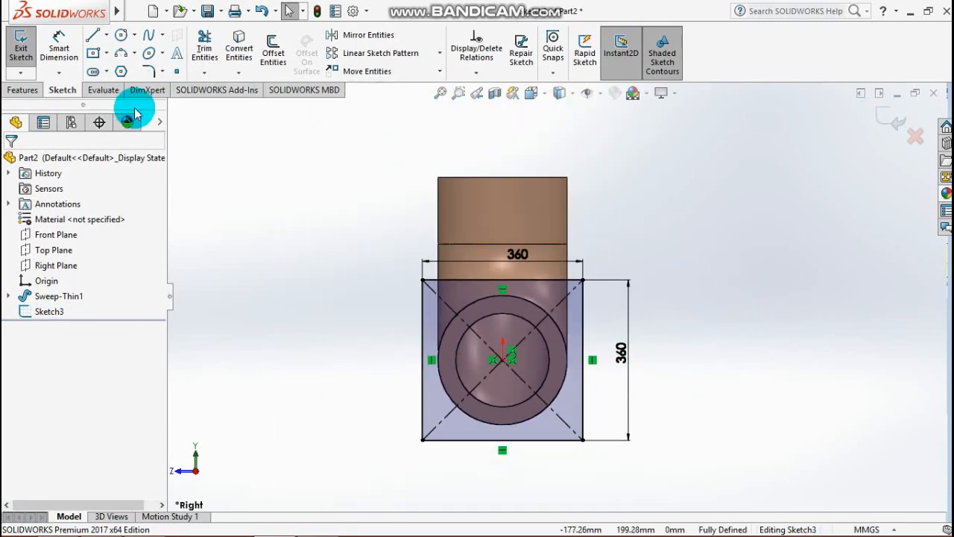
pyautogui.click(148, 71)
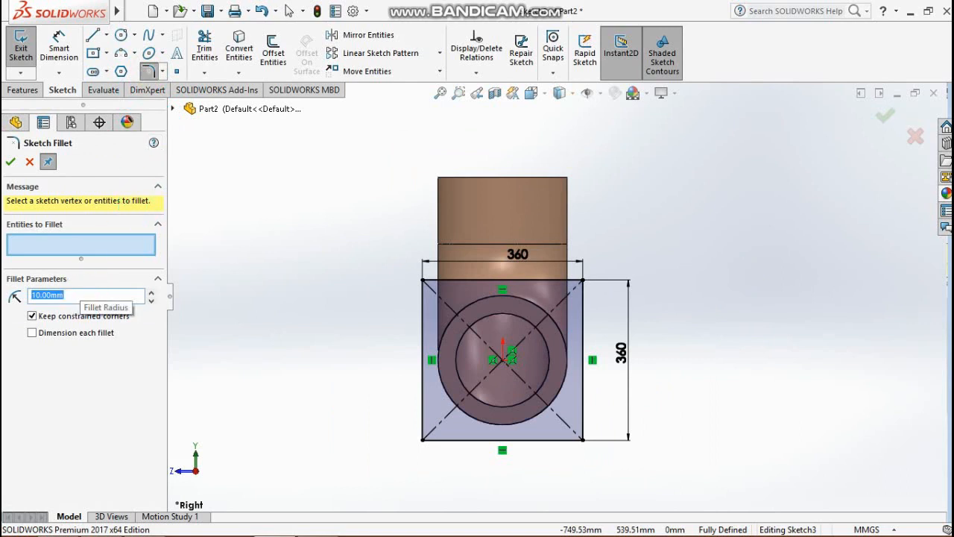
pyautogui.moveTo(366, 251); pyautogui.dragTo(649, 479)
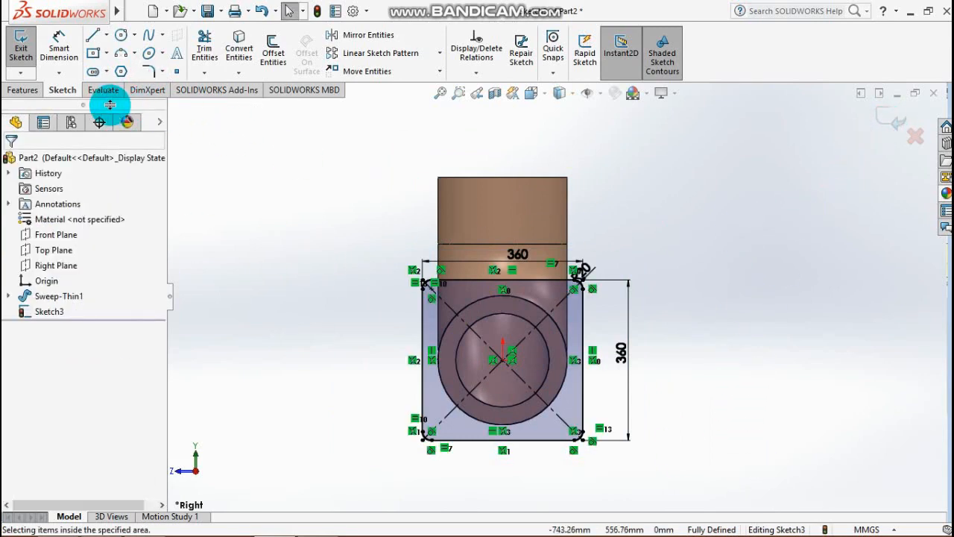
# Start a blind boss extrusion of the rounded square with a depth of 50 mm and its direction reversed
pyautogui.click(36, 91)
pyautogui.click(26, 44)
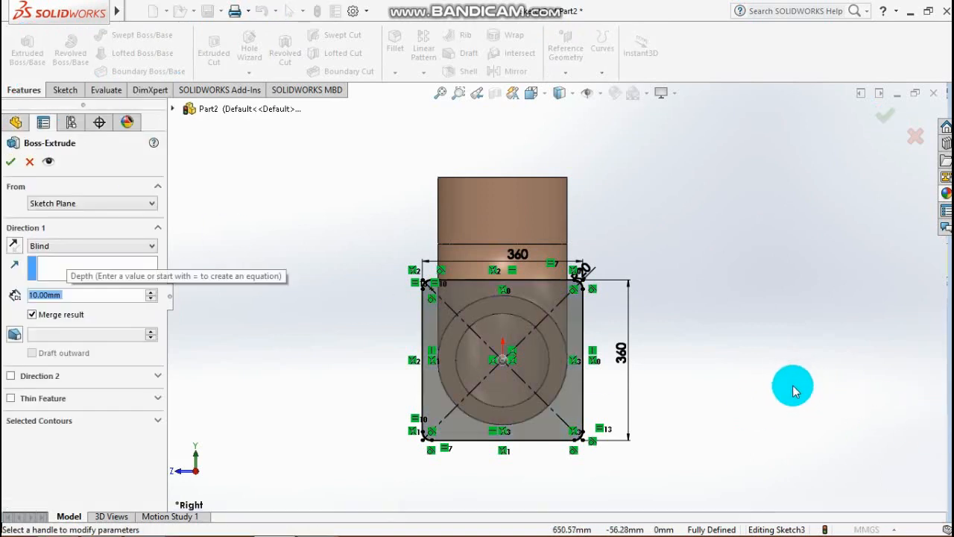
pyautogui.doubleClick(79, 296)
pyautogui.write('50')
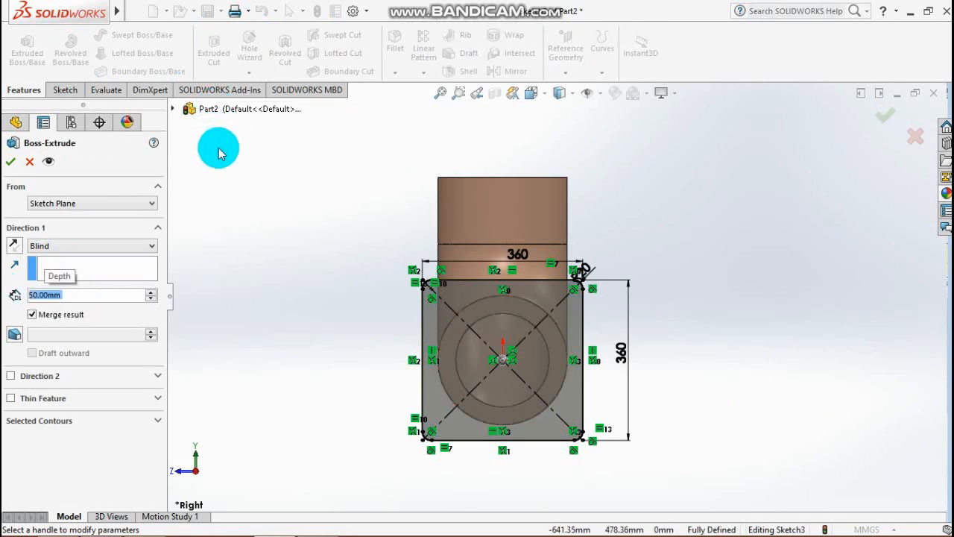
pyautogui.press('BackSpace')
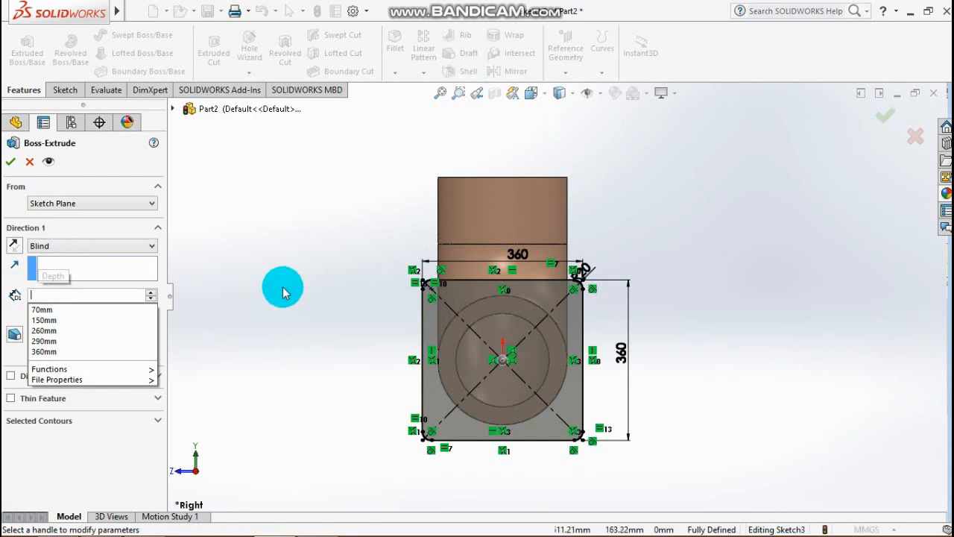
pyautogui.write('5')
pyautogui.press('BackSpace')
pyautogui.click(284, 287)
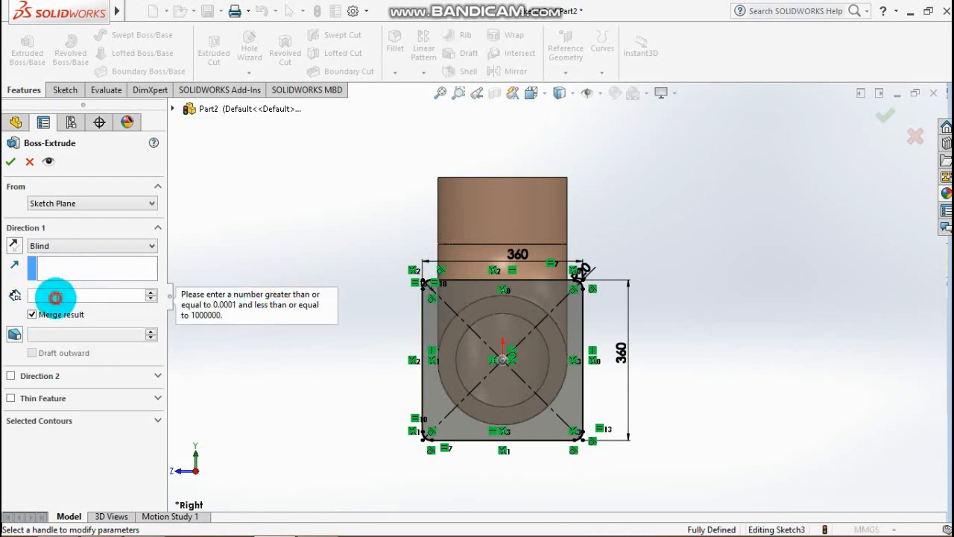
pyautogui.click(55, 298)
pyautogui.write('50.00mm')
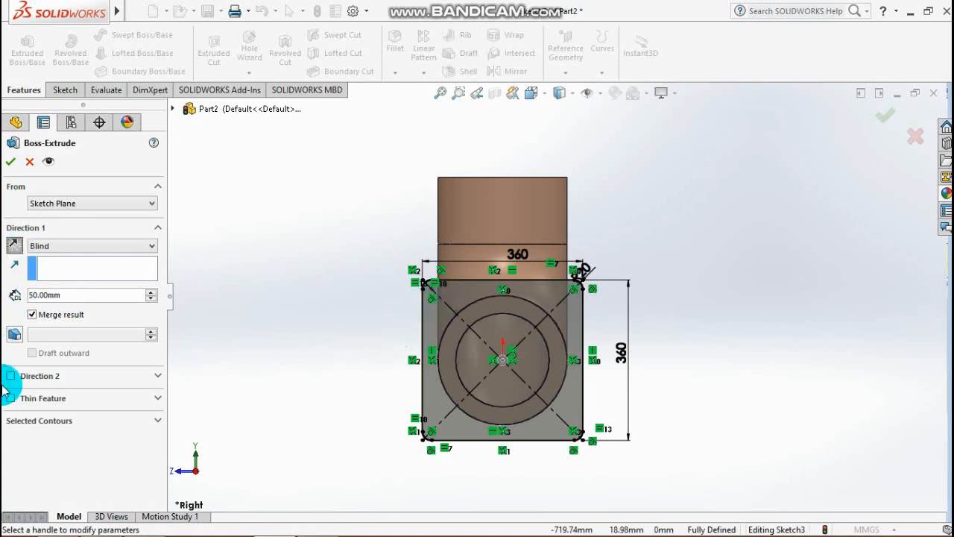
# Limit the flange extrusion to the sketch region between the rounded square and the pipe's outer circle, and complete it
pyautogui.click(21, 420)
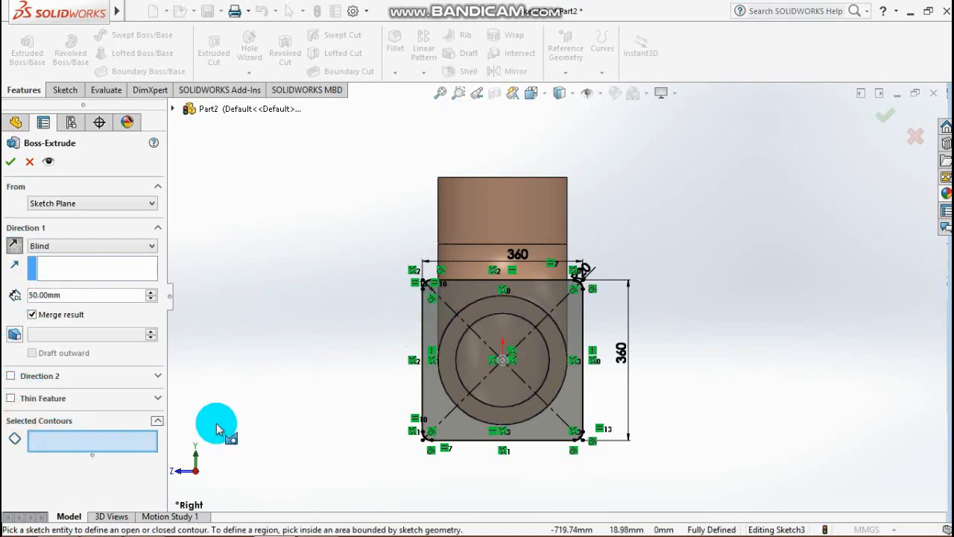
pyautogui.click(437, 317)
pyautogui.moveTo(754, 439)
pyautogui.mouseDown(button='middle')
pyautogui.moveTo(826, 420)
pyautogui.moveTo(826, 467)
pyautogui.moveTo(778, 442)
pyautogui.moveTo(735, 443)
pyautogui.moveTo(485, 336)
pyautogui.mouseUp(button='middle')
pyautogui.click(542, 347)
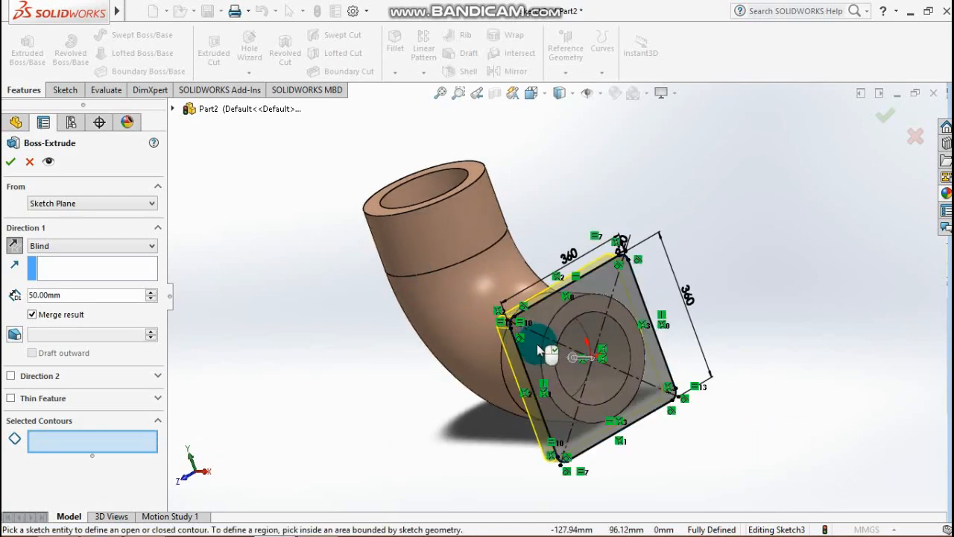
pyautogui.click(560, 404)
pyautogui.moveTo(756, 415)
pyautogui.mouseDown(button='middle')
pyautogui.moveTo(794, 395)
pyautogui.moveTo(833, 407)
pyautogui.moveTo(811, 381)
pyautogui.moveTo(794, 407)
pyautogui.mouseUp(button='middle')
pyautogui.click(12, 162)
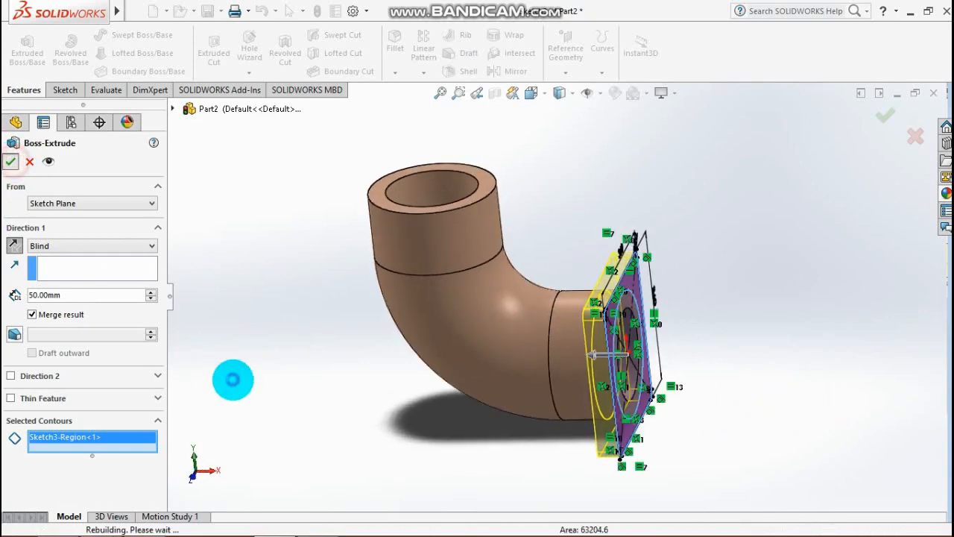
pyautogui.moveTo(716, 437); pyautogui.dragTo(693, 436, button='middle')
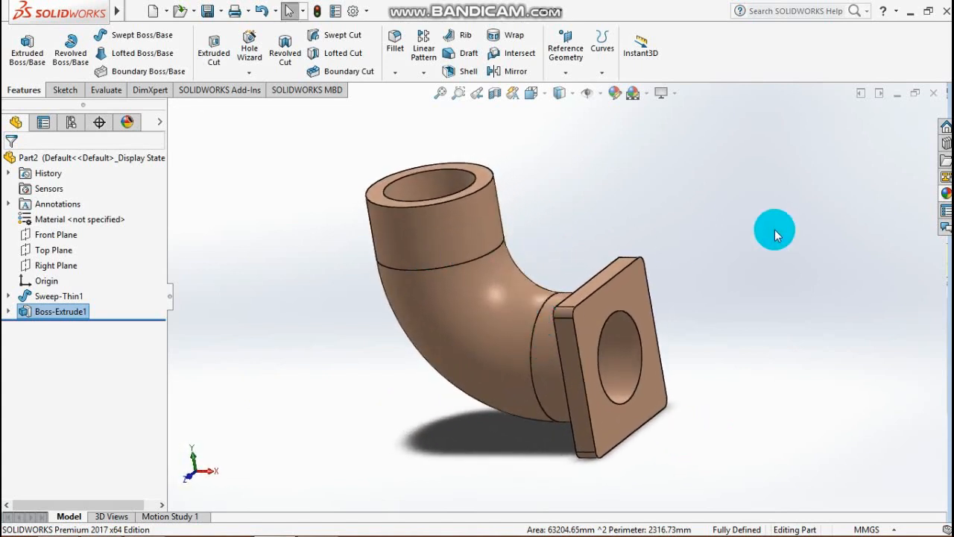
# Start a sketch on the pipe's upper ring-shaped end face and draw a center rectangle about 355 by 345 mm from the pipe's centre
pyautogui.moveTo(775, 236); pyautogui.dragTo(676, 296, button='middle')
pyautogui.click(493, 218)
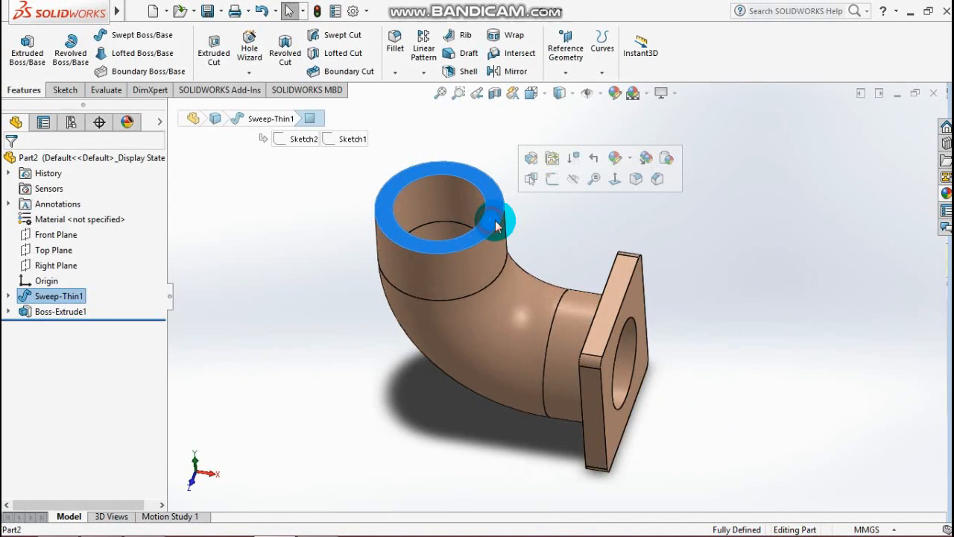
pyautogui.click(549, 181)
pyautogui.press('space')
pyautogui.click(602, 341)
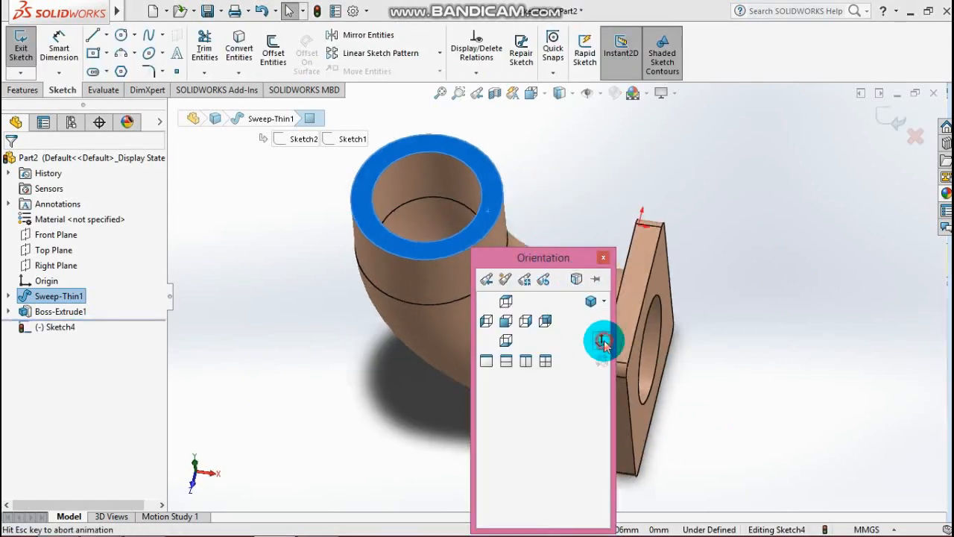
pyautogui.click(95, 56)
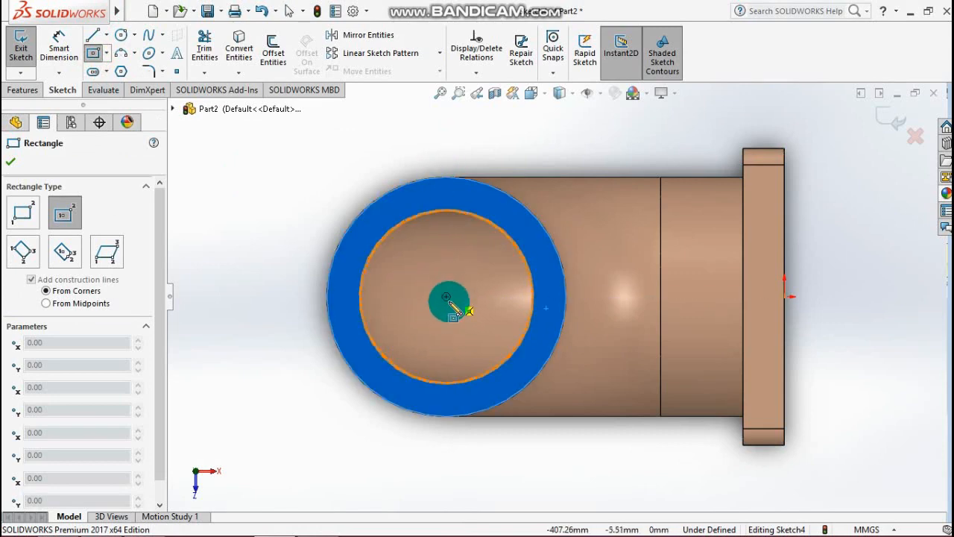
pyautogui.click(446, 297)
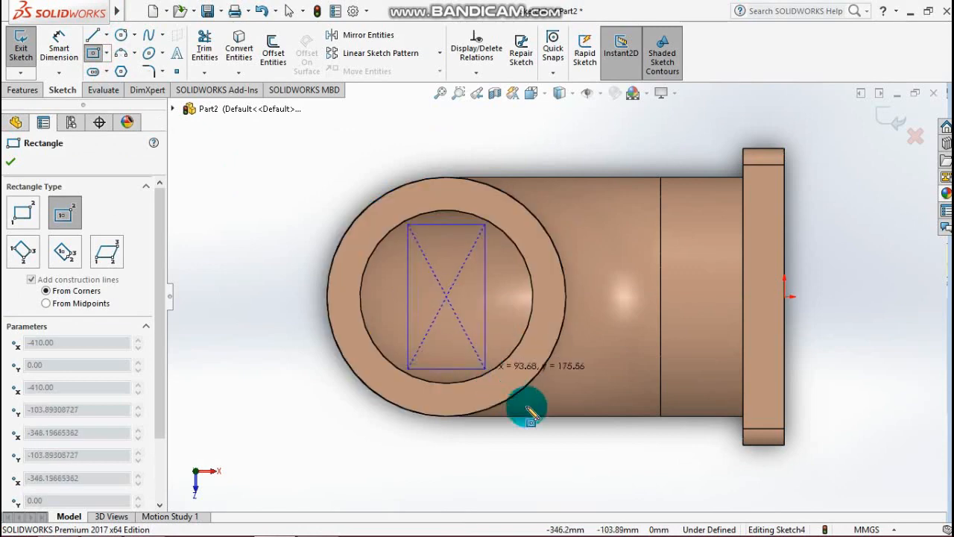
pyautogui.click(592, 438)
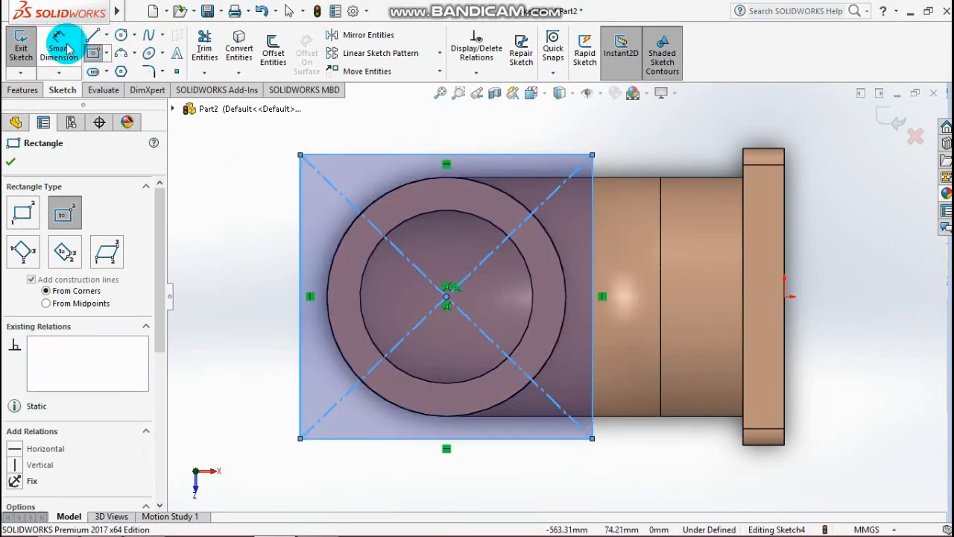
# Dimension the width of the rectangle around the upper pipe end at 360 mm
pyautogui.click(62, 48)
pyautogui.click(429, 155)
pyautogui.click(431, 138)
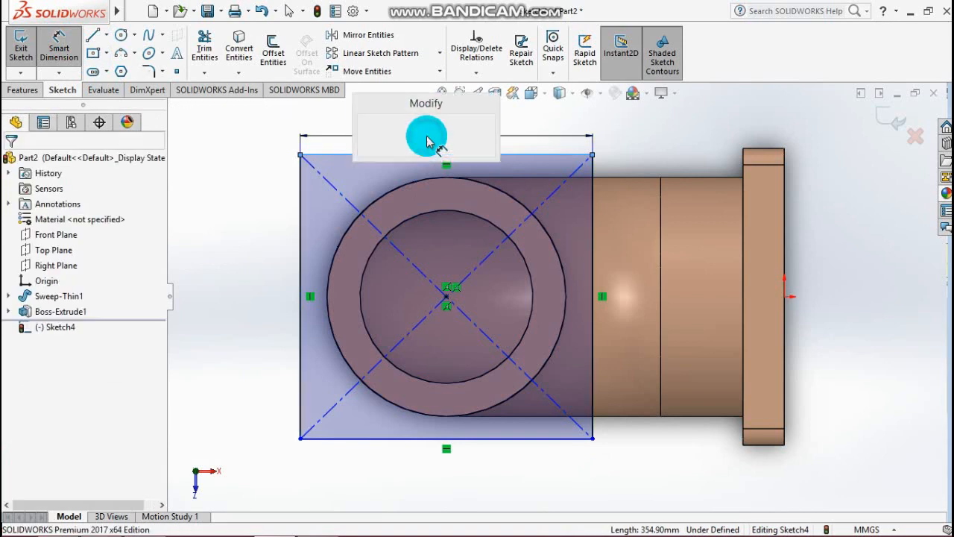
pyautogui.write('360')
pyautogui.press('Return')
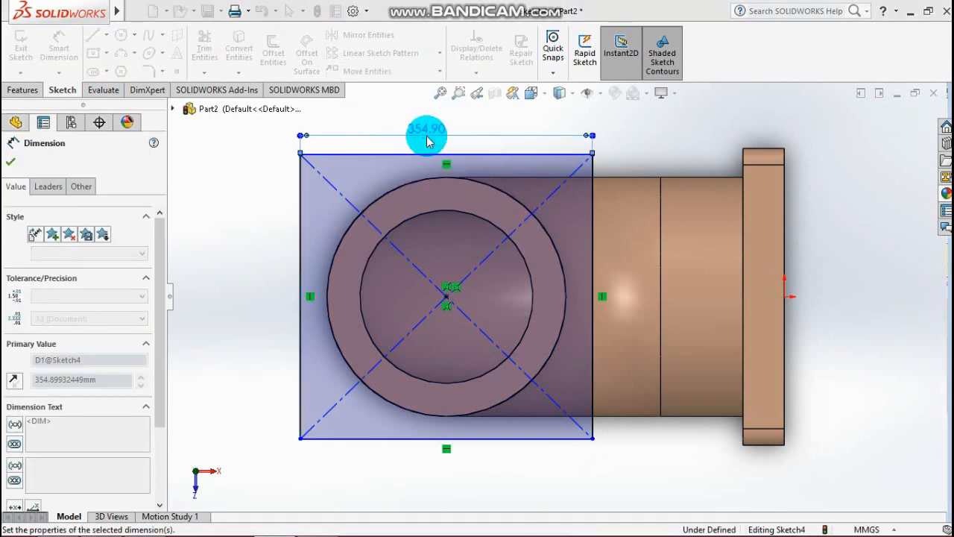
# Dimension the height of the rectangle around the upper pipe end at 360 mm and leave the dimension tool
pyautogui.click(301, 269)
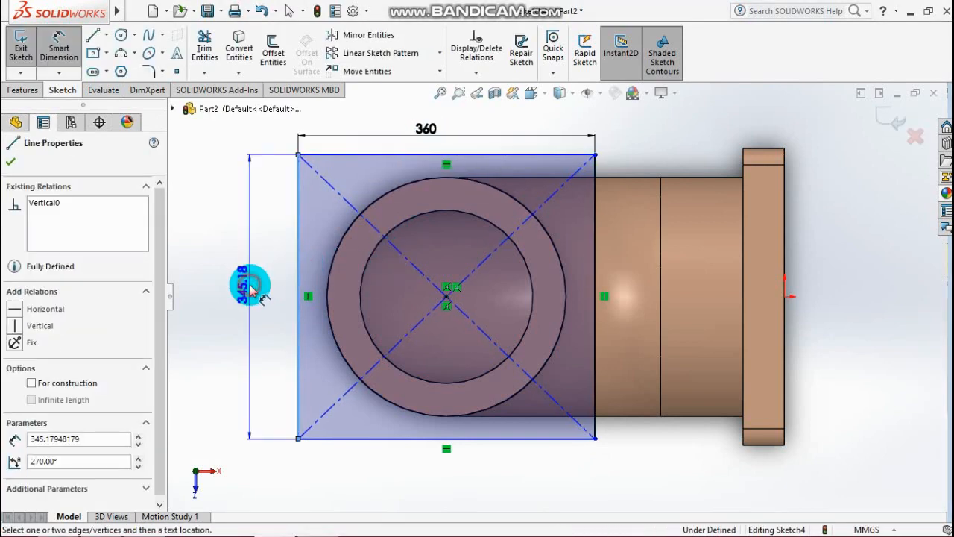
pyautogui.click(250, 283)
pyautogui.write('360')
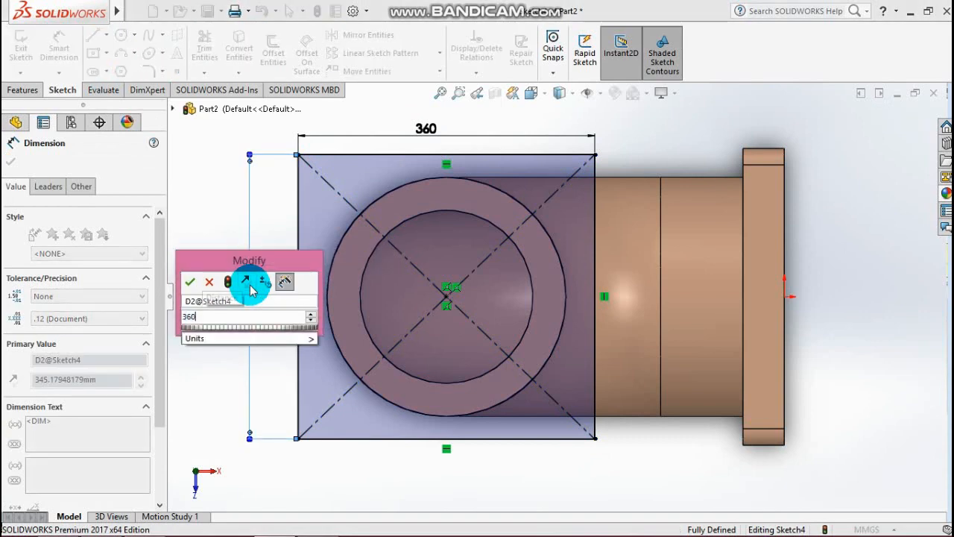
pyautogui.press('Return')
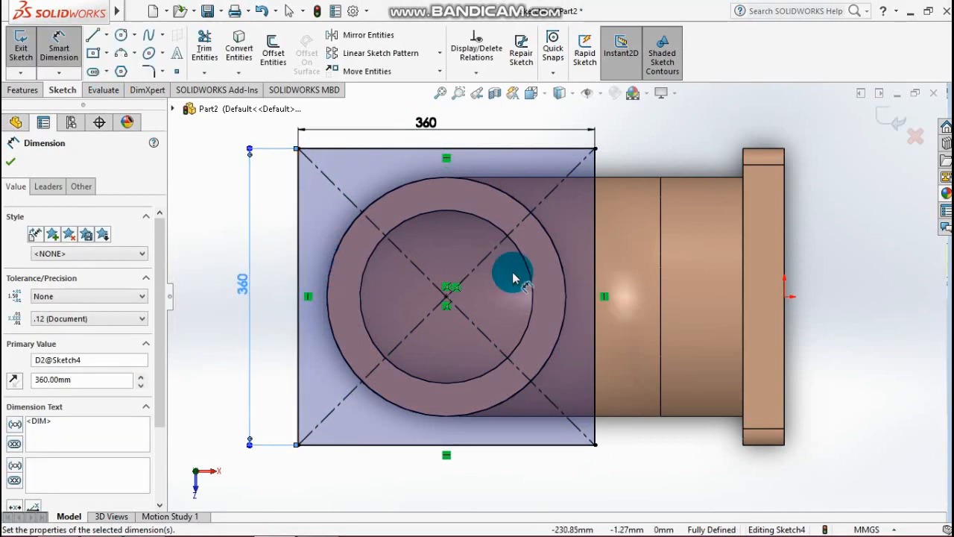
pyautogui.click(11, 161)
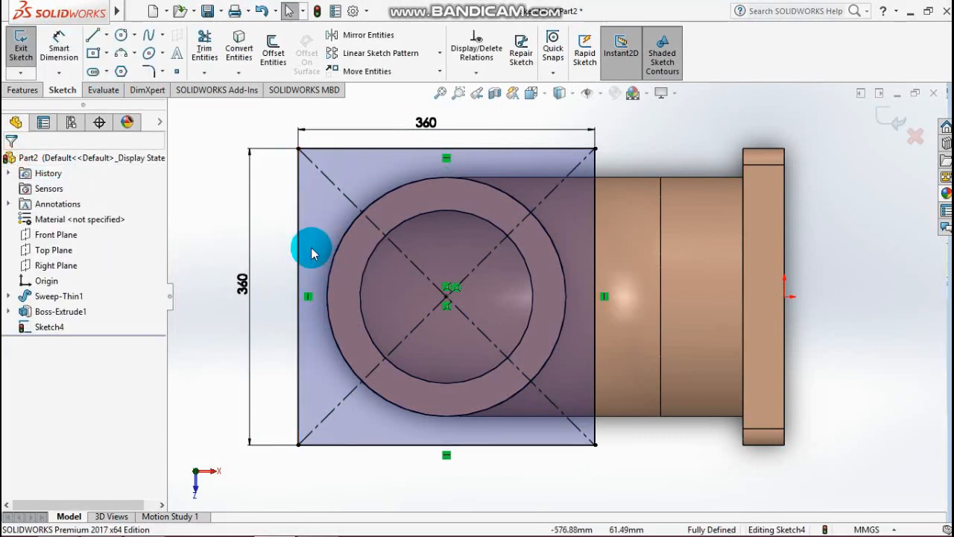
# Fillet all four corners of the 360 mm square with a 20 mm radius
pyautogui.scroll(-3, 313, 253)
pyautogui.scroll(4, 585, 269)
pyautogui.scroll(2, 585, 269)
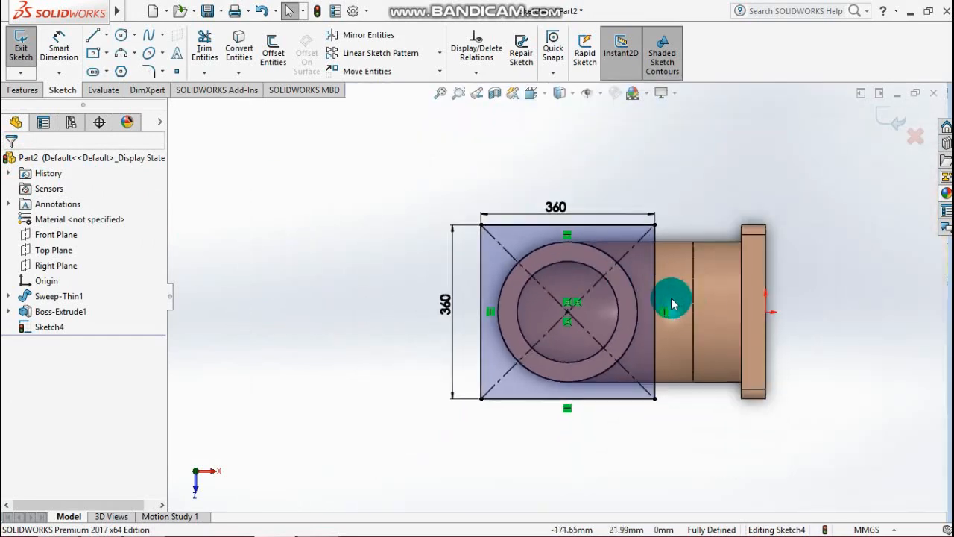
pyautogui.click(147, 75)
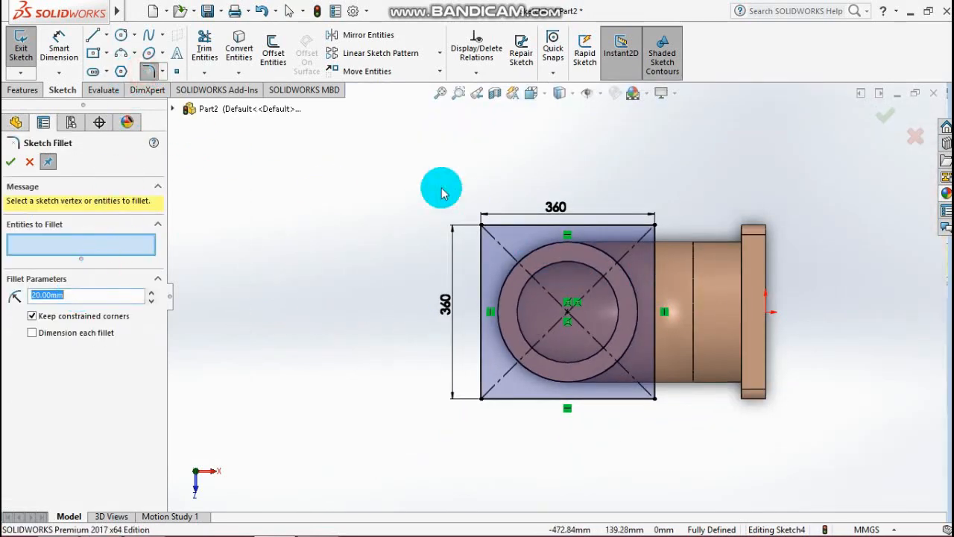
pyautogui.moveTo(389, 151); pyautogui.dragTo(705, 459)
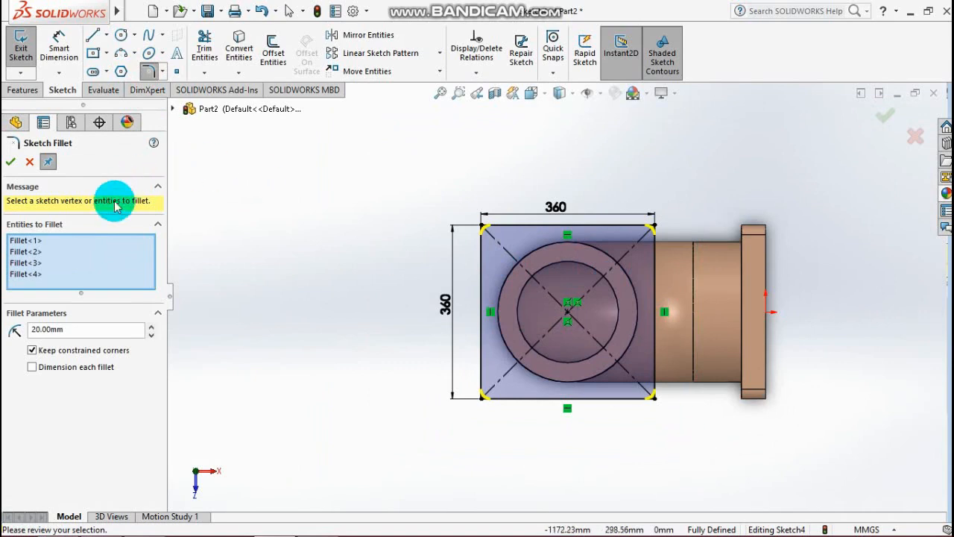
pyautogui.click(10, 162)
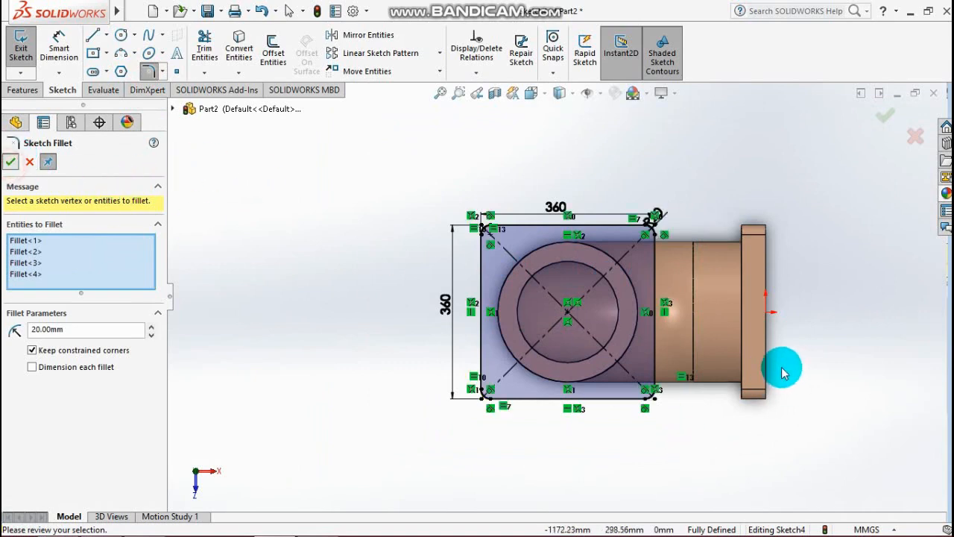
pyautogui.click(887, 119)
# Extrude the region between the rounded square and the pipe's outer circle 50 mm blind, in the reversed direction, to form the upper flange
pyautogui.click(24, 90)
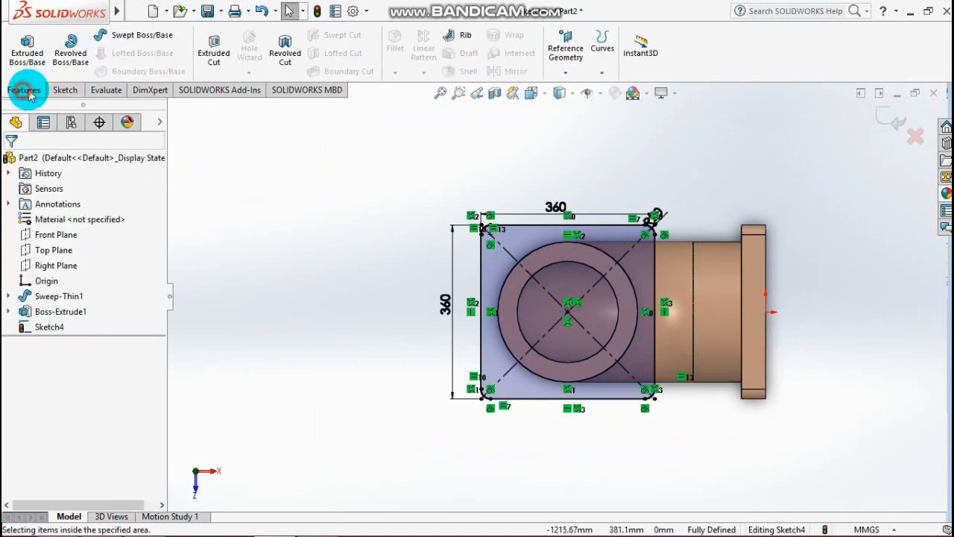
pyautogui.click(31, 51)
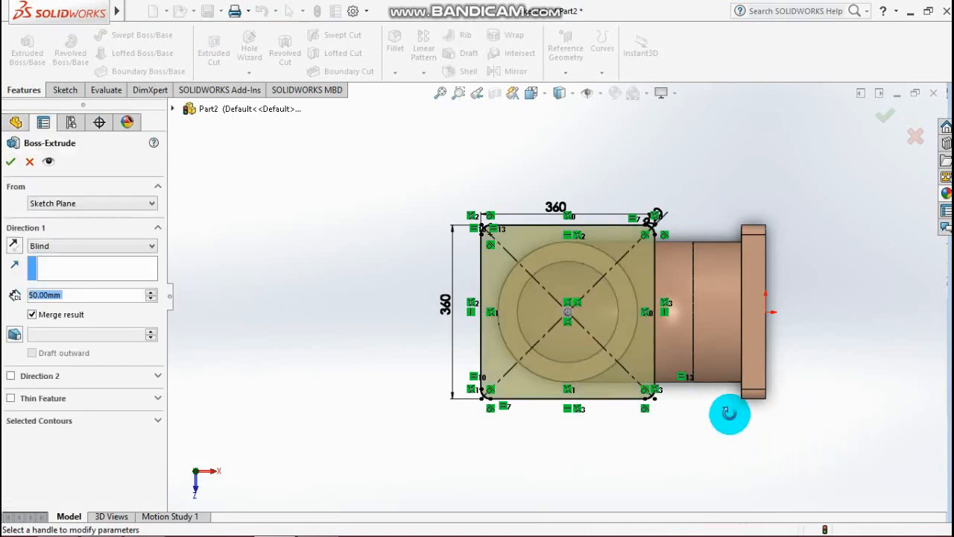
pyautogui.click(29, 423)
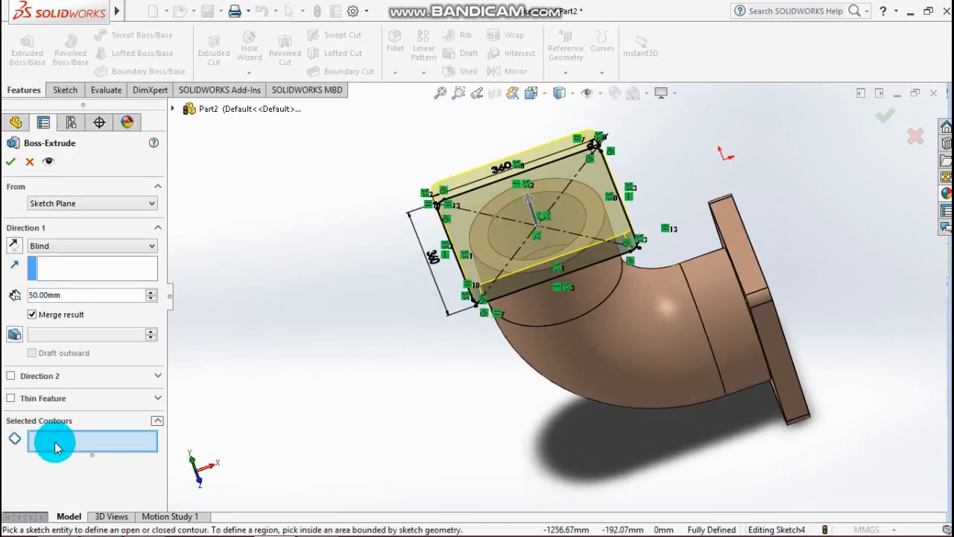
pyautogui.click(585, 205)
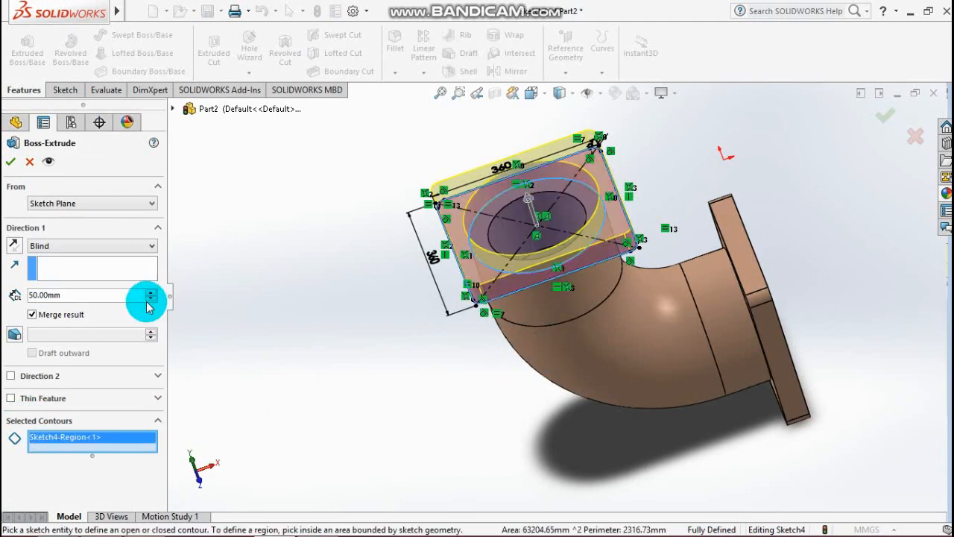
pyautogui.click(13, 246)
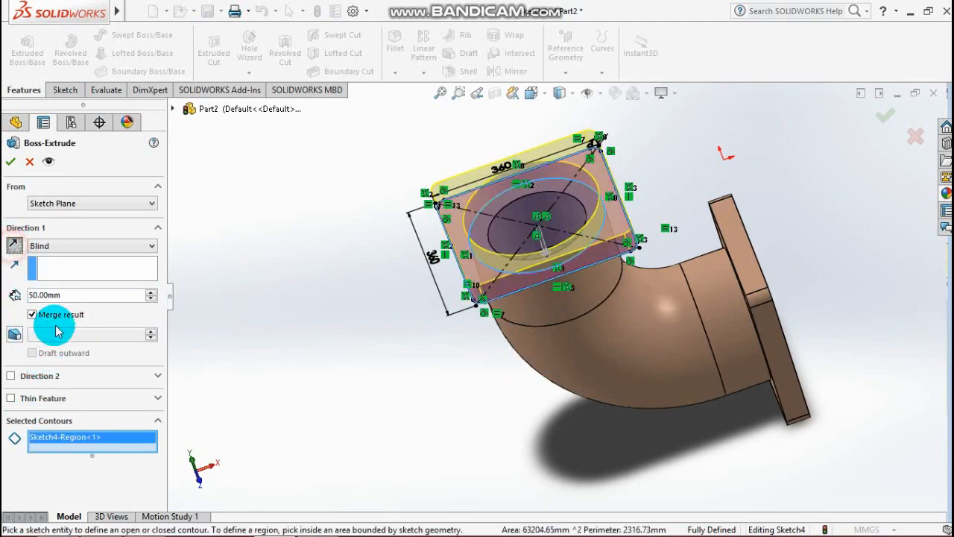
pyautogui.moveTo(405, 398)
pyautogui.mouseDown(button='middle')
pyautogui.moveTo(396, 324)
pyautogui.moveTo(426, 388)
pyautogui.moveTo(422, 406)
pyautogui.mouseUp(button='middle')
pyautogui.click(49, 293)
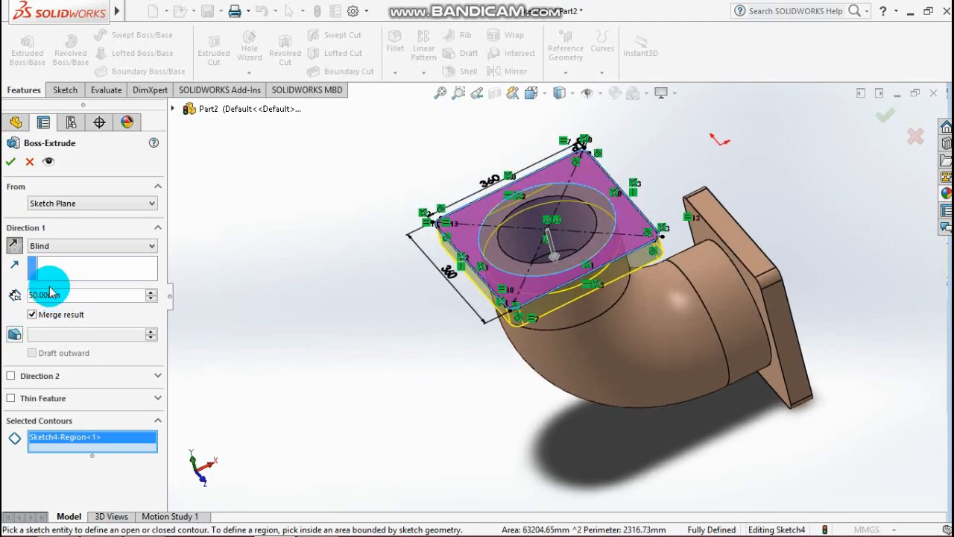
pyautogui.click(9, 161)
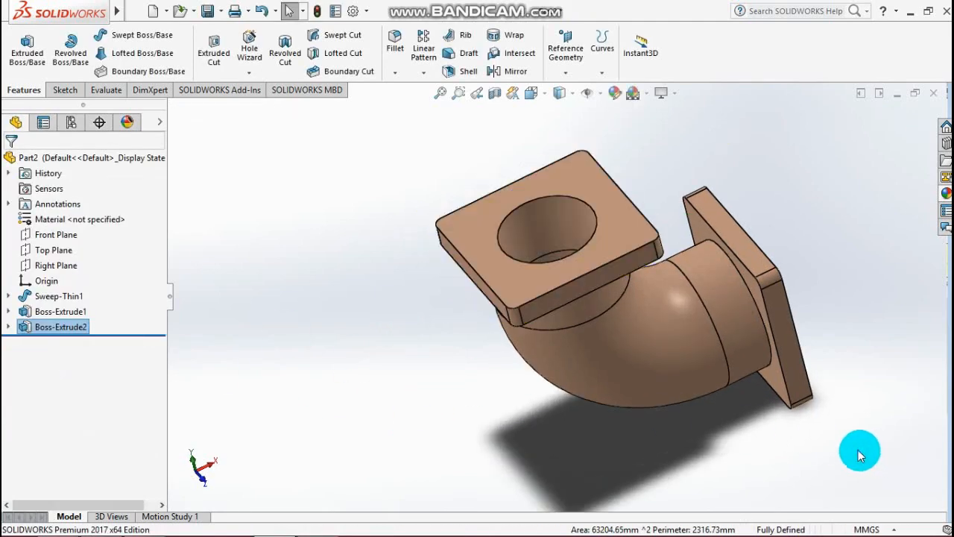
# Sketch a center rectangle about 317 by 282 mm on the side flange's outer face, centred on the origin, and make it construction geometry
pyautogui.hotkey('ctrl', '7')
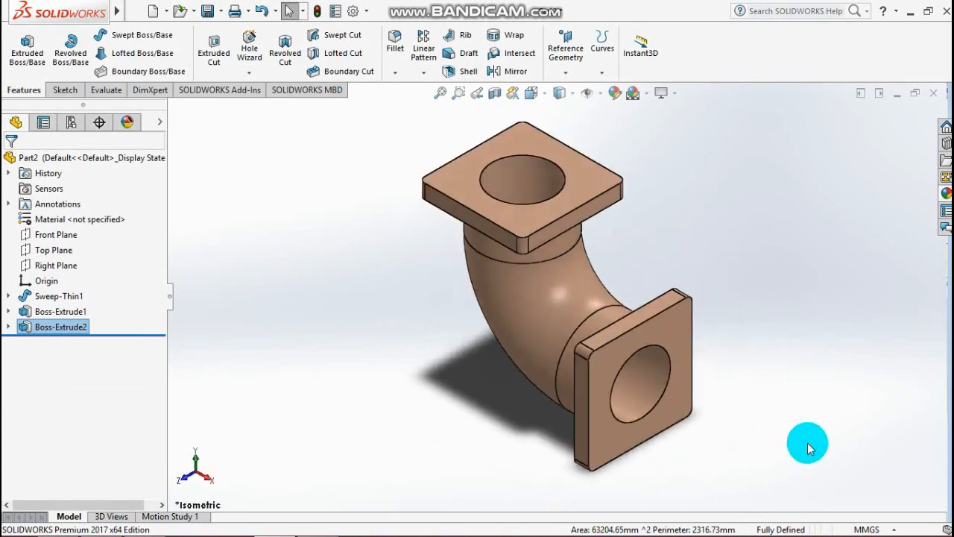
pyautogui.click(805, 428)
pyautogui.click(674, 339)
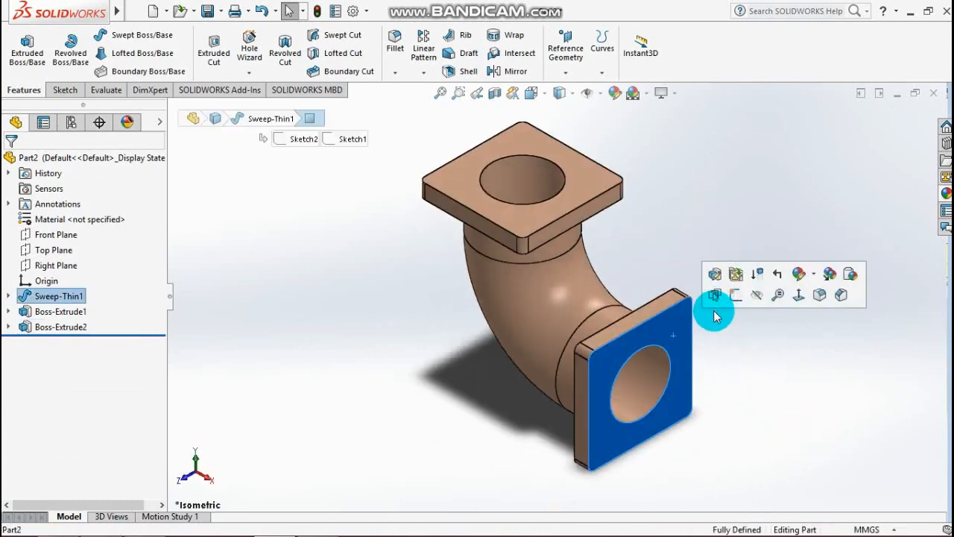
pyautogui.click(737, 298)
pyautogui.press('space')
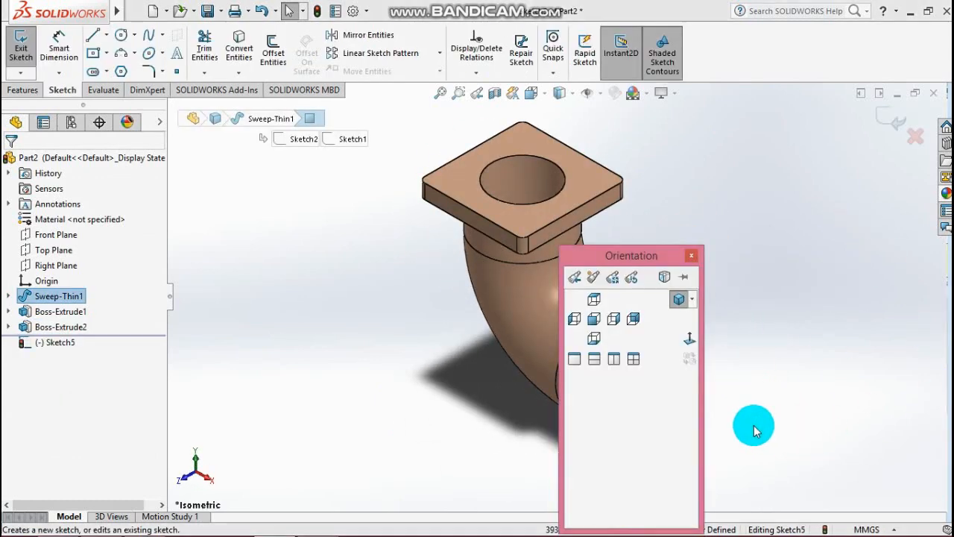
pyautogui.click(688, 340)
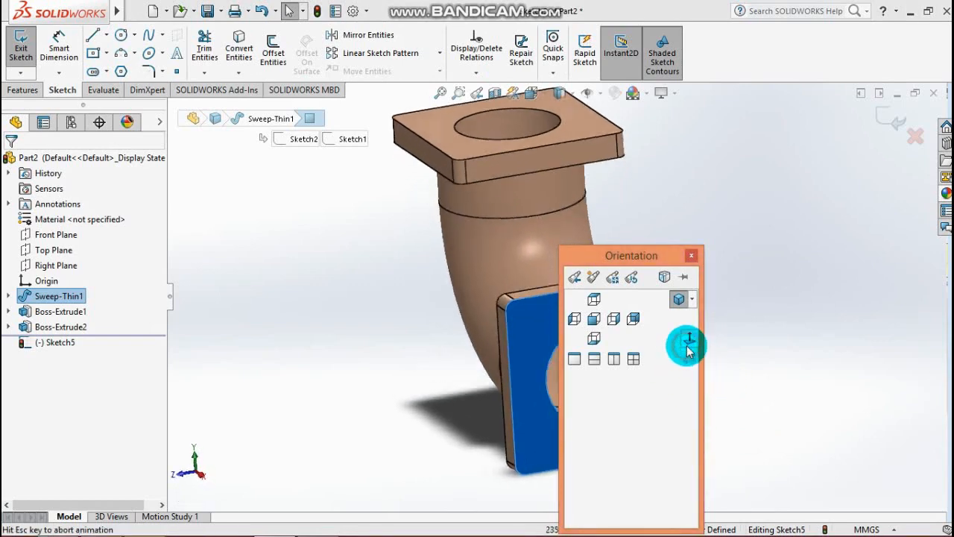
pyautogui.click(92, 54)
pyautogui.click(556, 365)
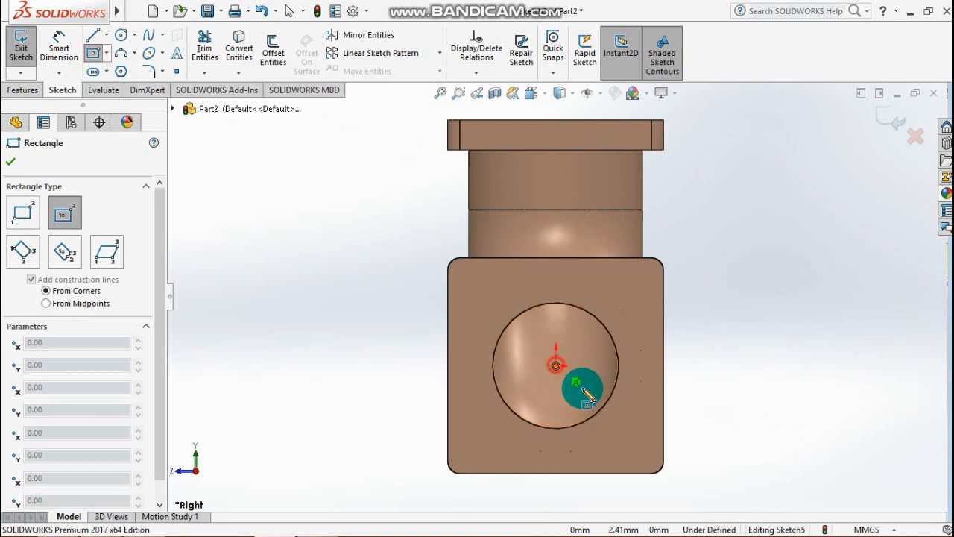
pyautogui.click(651, 450)
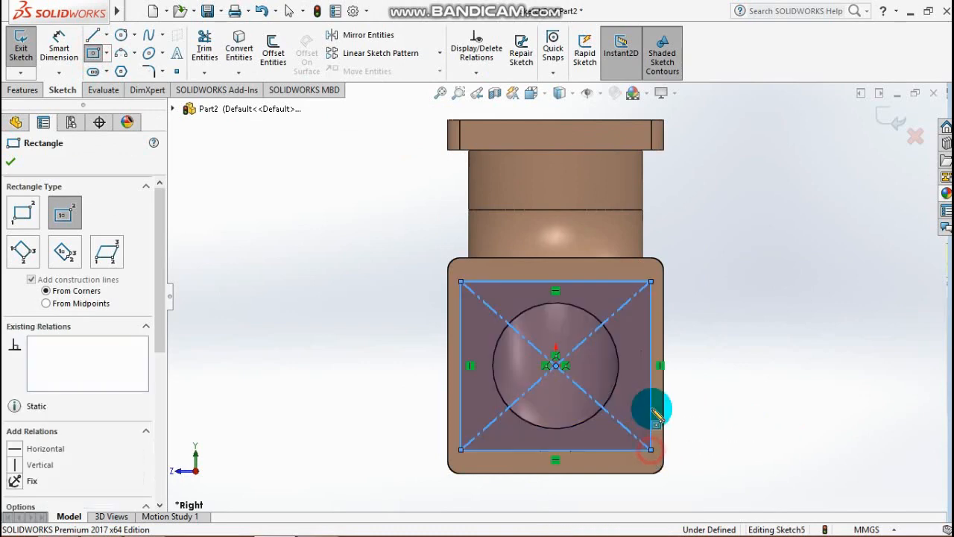
pyautogui.moveTo(161, 217); pyautogui.dragTo(156, 307)
pyautogui.click(30, 335)
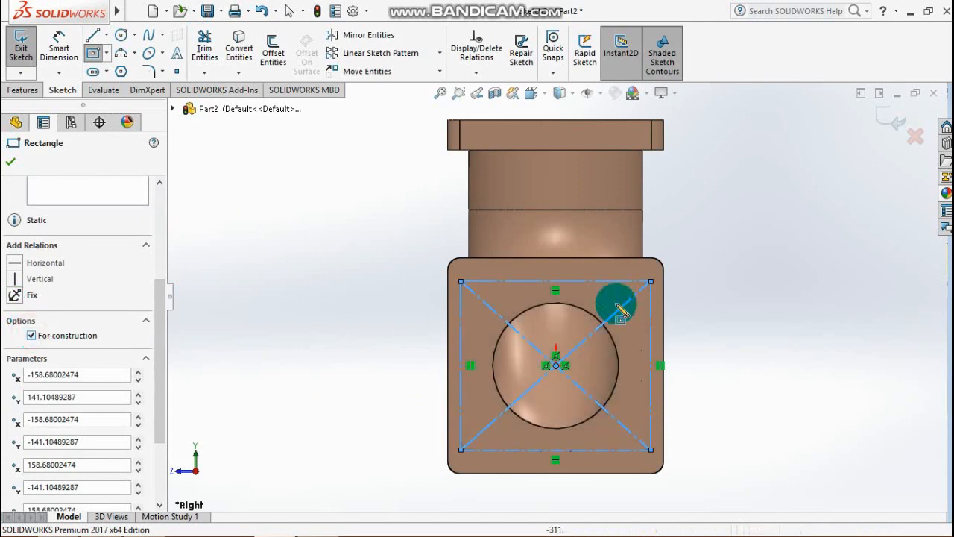
# Dimension the construction rectangle on the side flange at 260 mm high and 260 mm wide
pyautogui.click(61, 45)
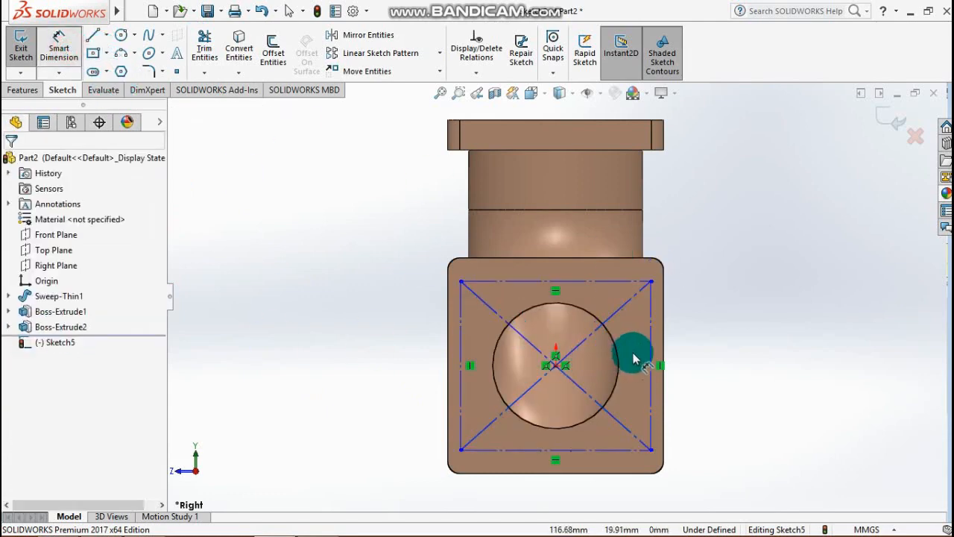
pyautogui.click(652, 343)
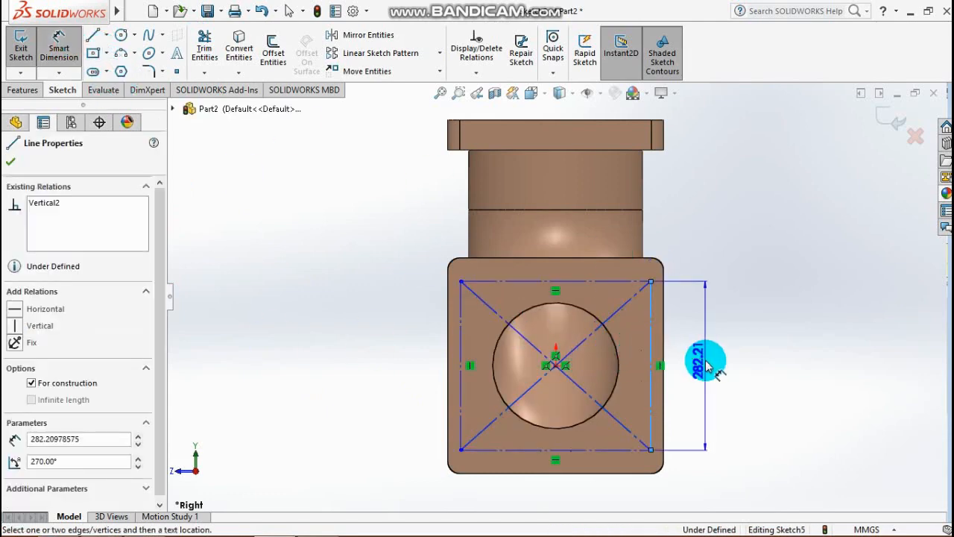
pyautogui.click(708, 365)
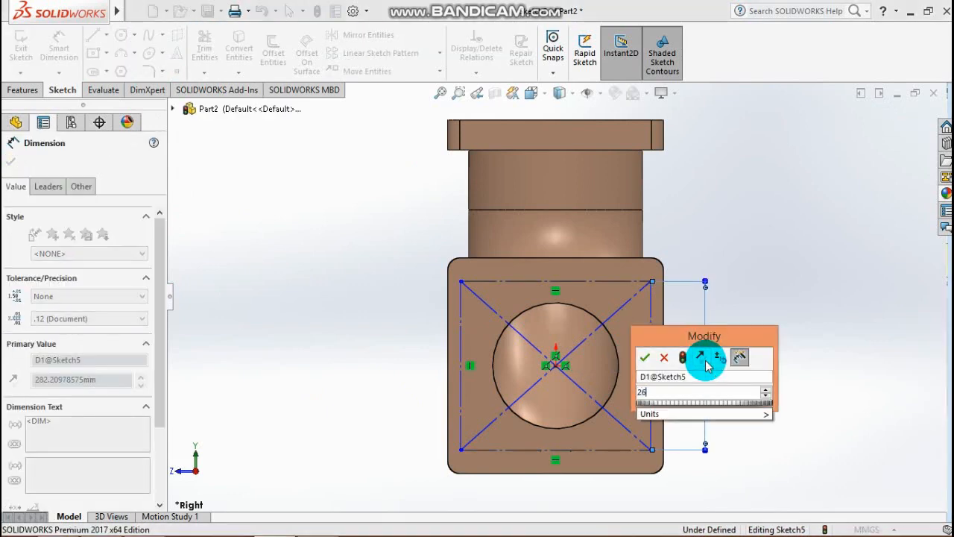
pyautogui.write('260')
pyautogui.press('Return')
pyautogui.click(564, 283)
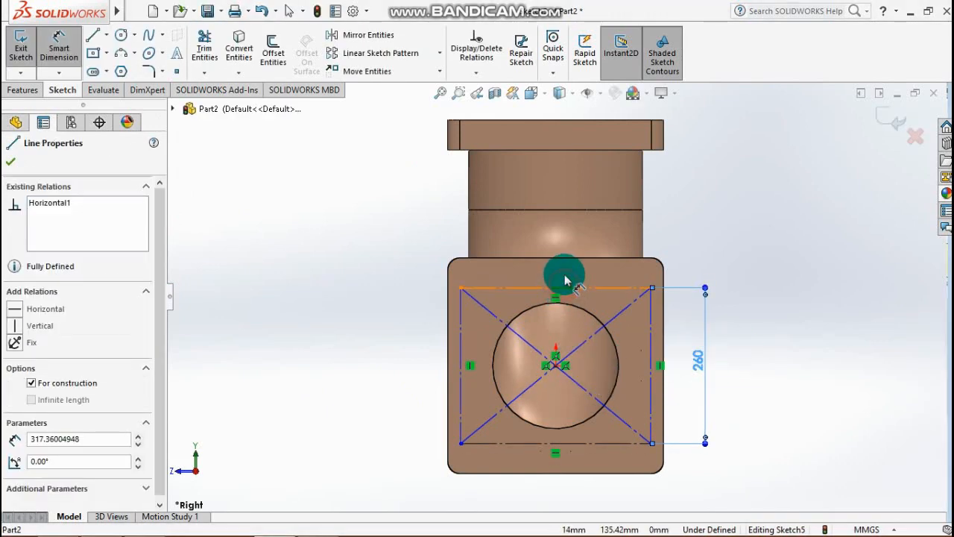
pyautogui.click(565, 278)
pyautogui.write('260')
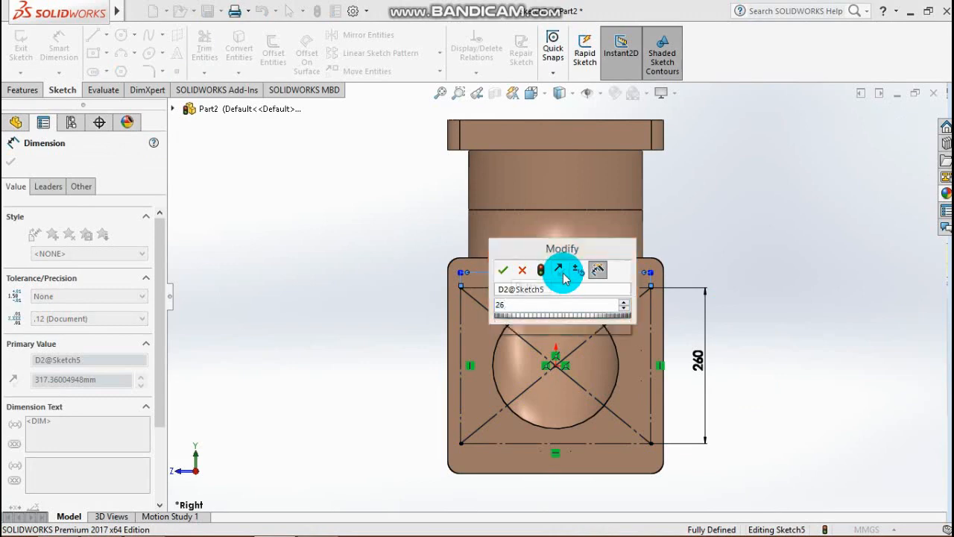
pyautogui.press('Return')
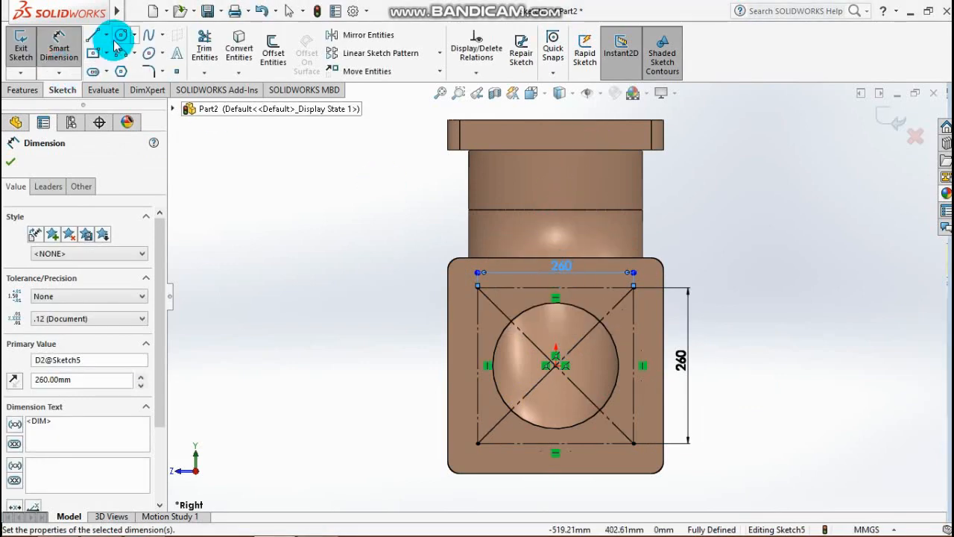
# Sketch a circle centred on the construction square's upper-left corner, dimension its diameter at 60 mm, and exit the sketch
pyautogui.click(119, 37)
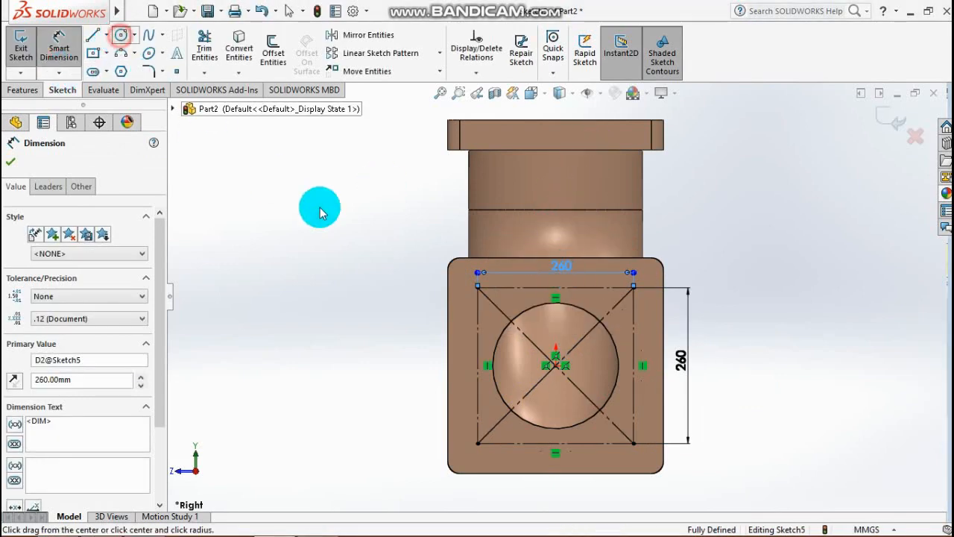
pyautogui.click(478, 287)
pyautogui.click(496, 306)
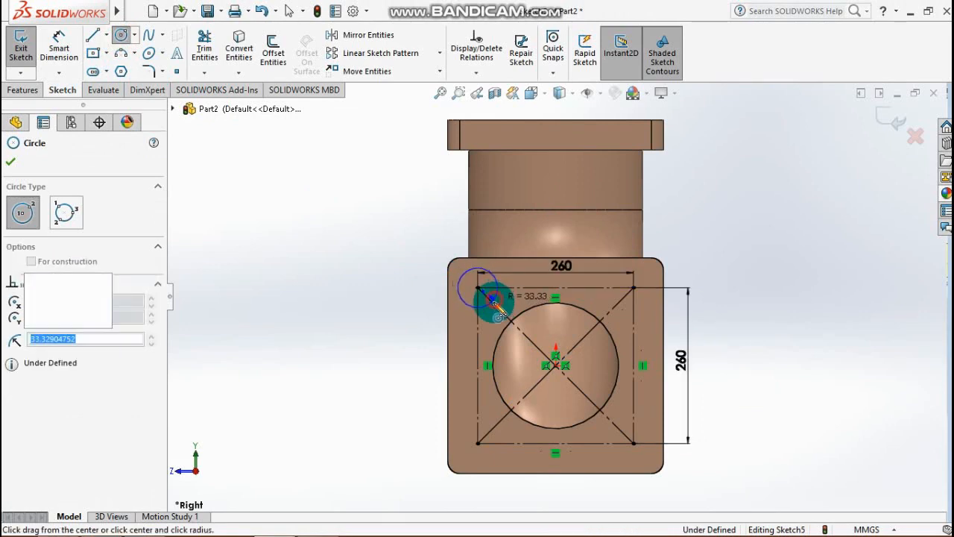
pyautogui.click(59, 46)
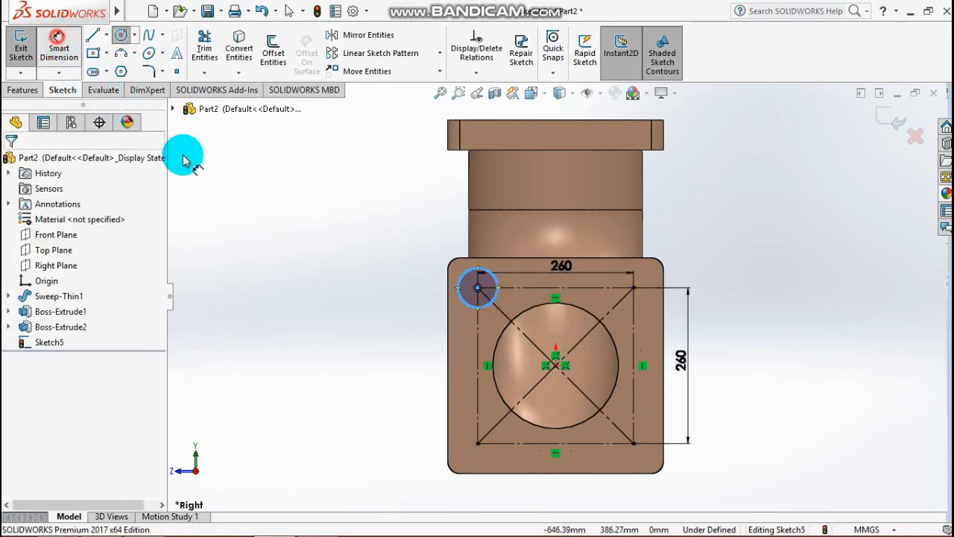
pyautogui.click(464, 306)
pyautogui.click(428, 312)
pyautogui.write('60')
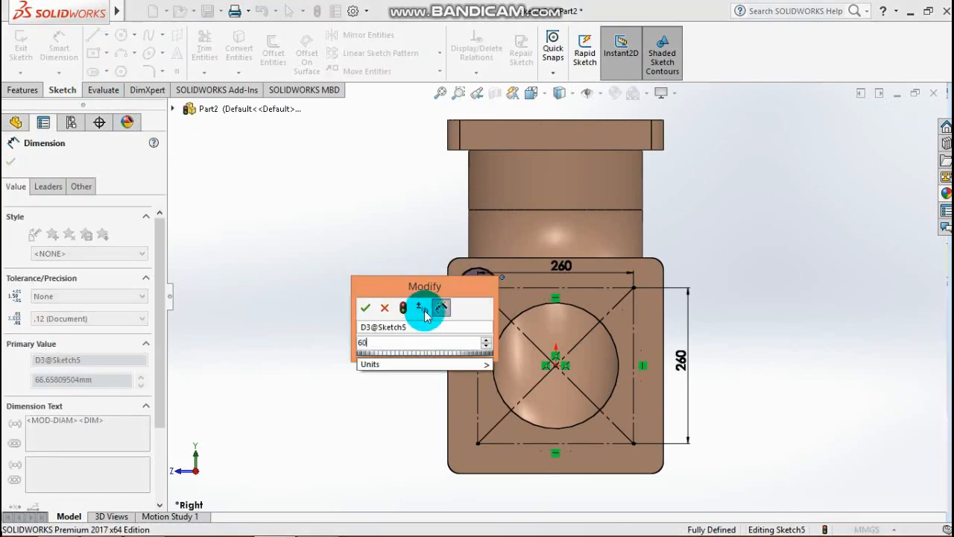
pyautogui.press('Return')
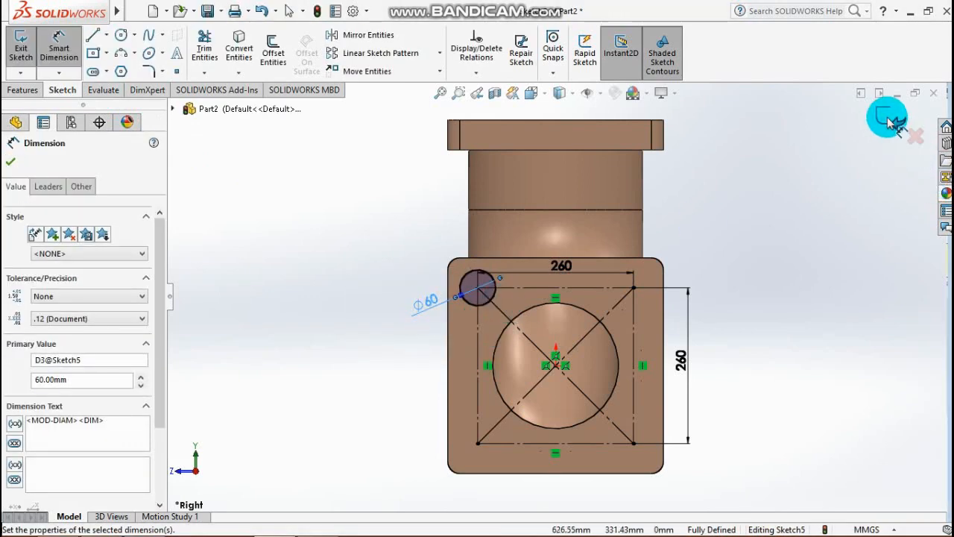
pyautogui.click(890, 121)
# Cut the 60 mm circle 10 mm blind into the side flange to form a counterbore
pyautogui.scroll(-1, 550, 276)
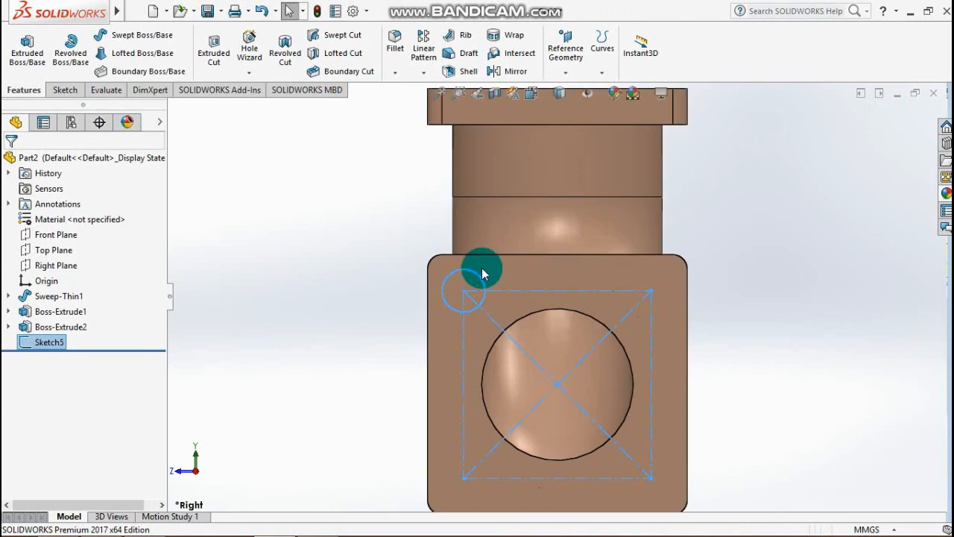
pyautogui.scroll(-1, 486, 267)
pyautogui.scroll(1, 511, 279)
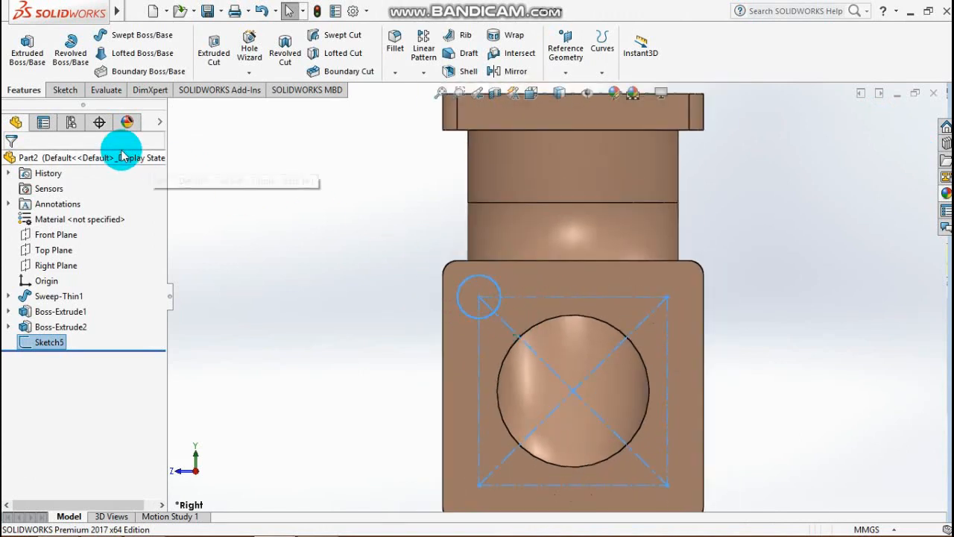
pyautogui.click(211, 50)
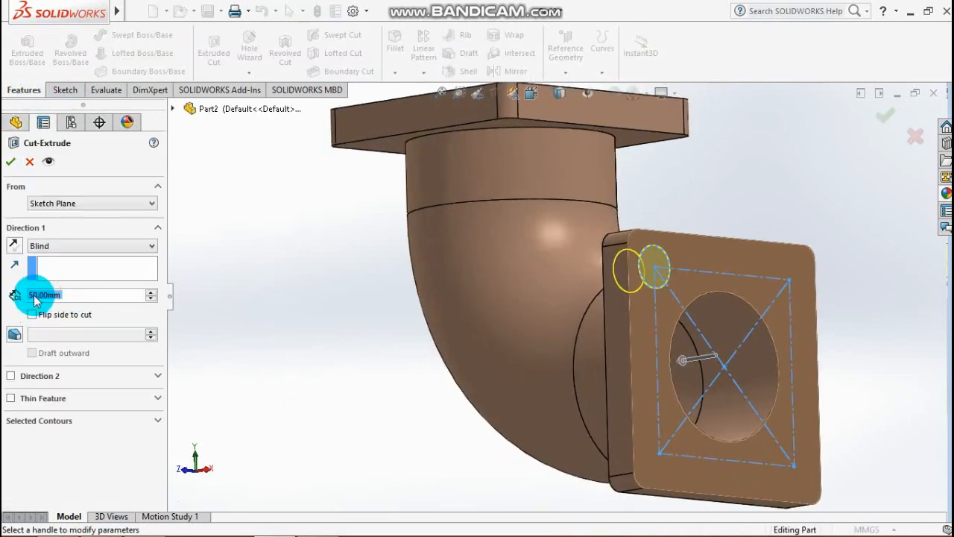
pyautogui.write('10')
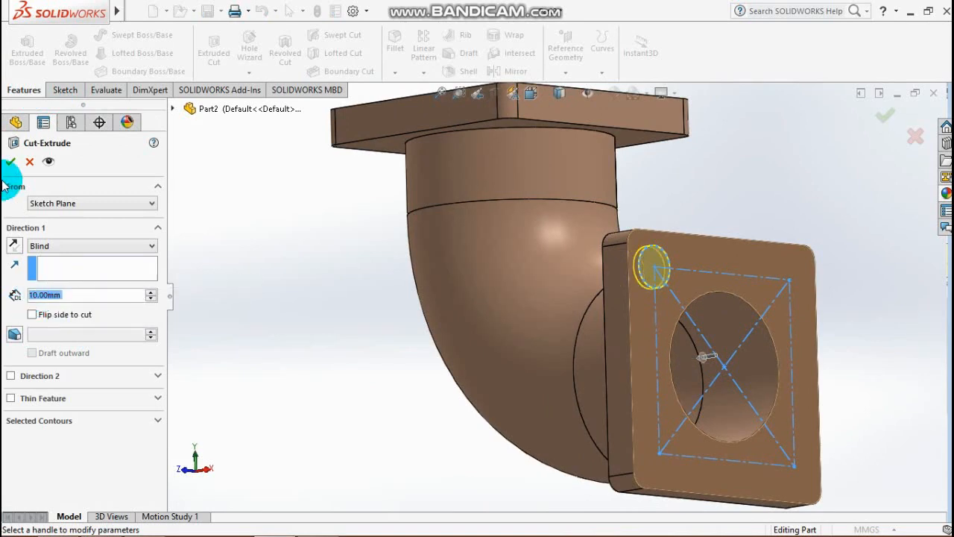
pyautogui.click(10, 164)
# Start a sketch on the side flange's outer face and draw a circle about 35 mm in diameter, concentric with the counterbore
pyautogui.moveTo(316, 401); pyautogui.dragTo(397, 369, button='middle')
pyautogui.click(475, 368)
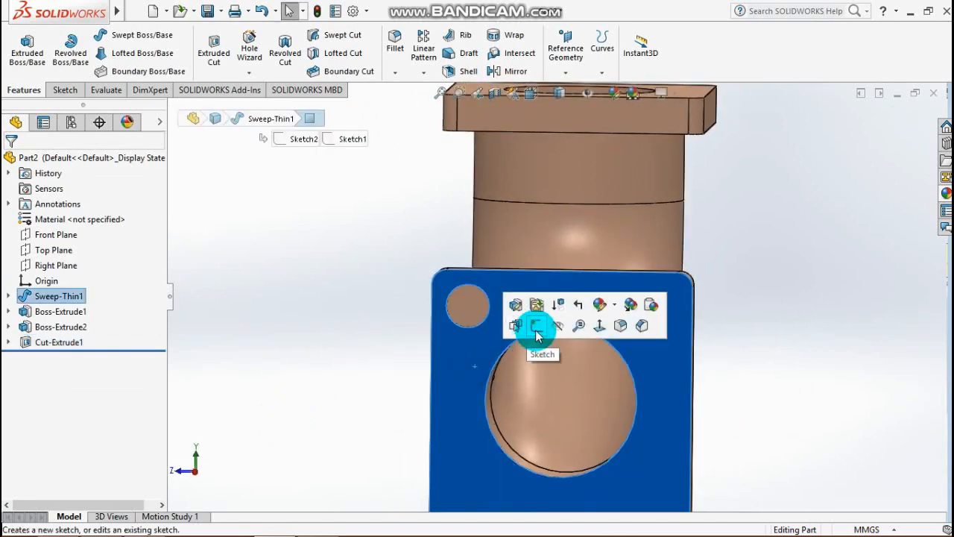
pyautogui.click(537, 328)
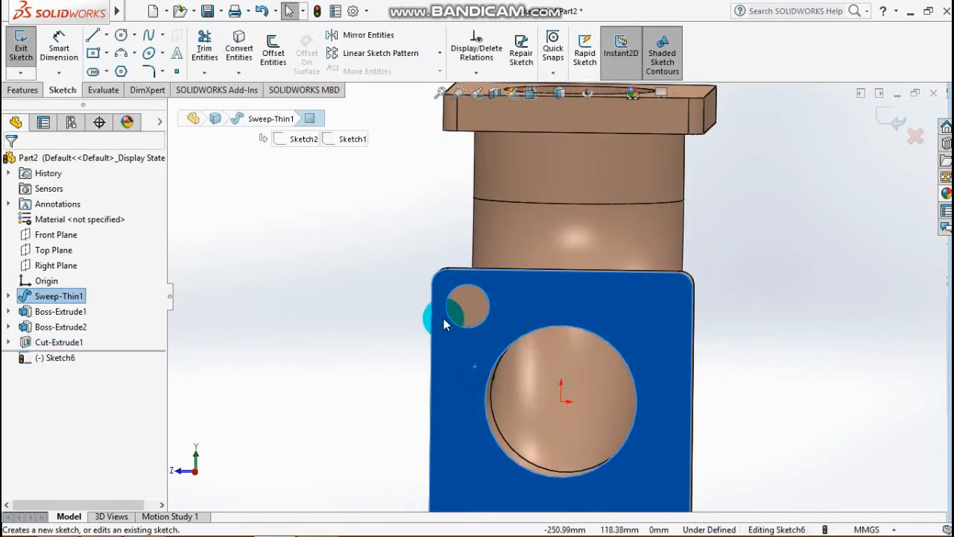
pyautogui.moveTo(763, 286)
pyautogui.mouseDown(button='middle')
pyautogui.moveTo(809, 330)
pyautogui.moveTo(820, 320)
pyautogui.mouseUp(button='middle')
pyautogui.click(121, 34)
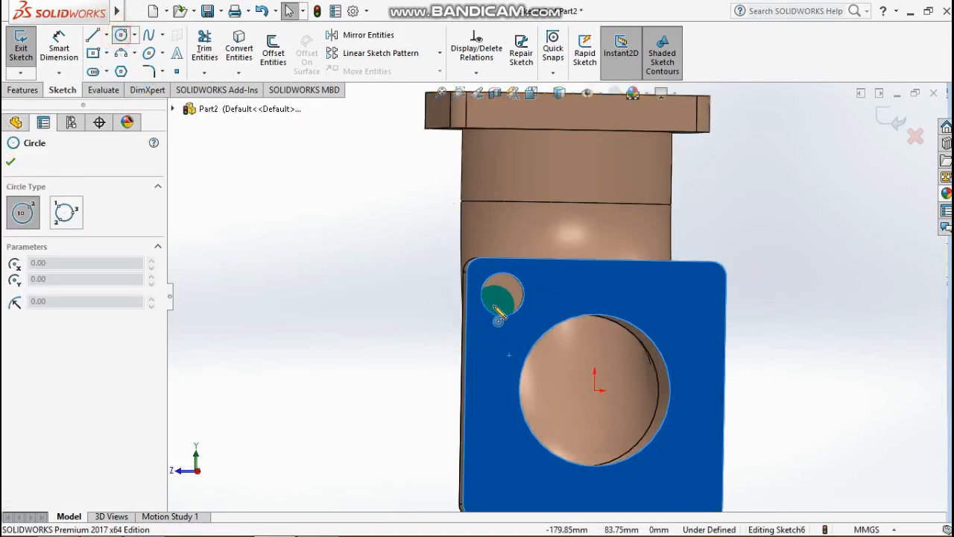
pyautogui.moveTo(564, 306); pyautogui.dragTo(547, 303, button='middle')
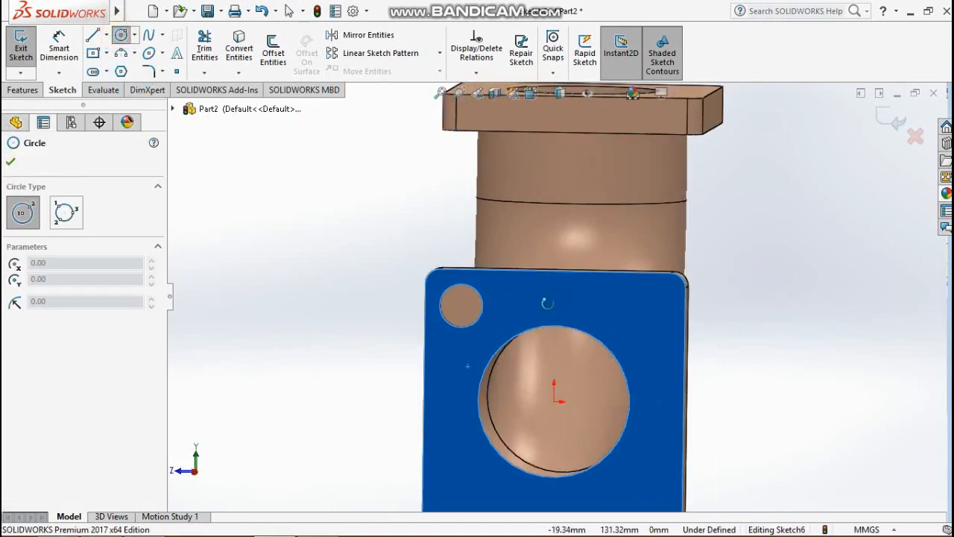
pyautogui.click(460, 306)
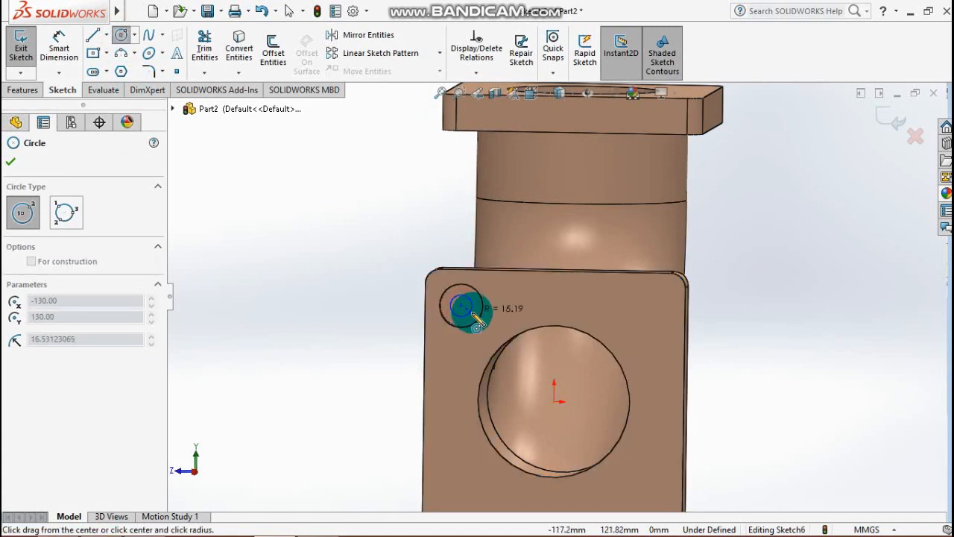
pyautogui.click(474, 307)
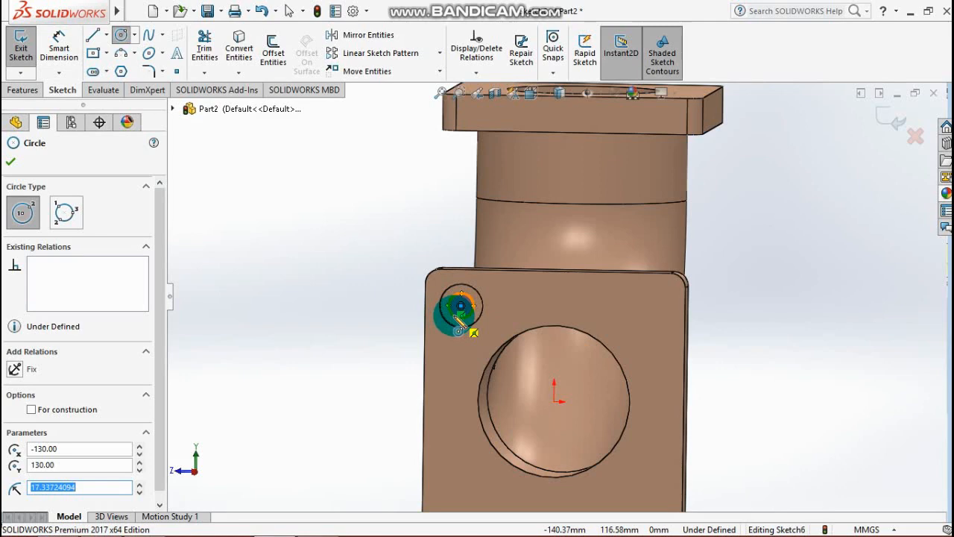
# Dimension the inner circle's diameter at 30 mm and exit the sketch
pyautogui.click(63, 39)
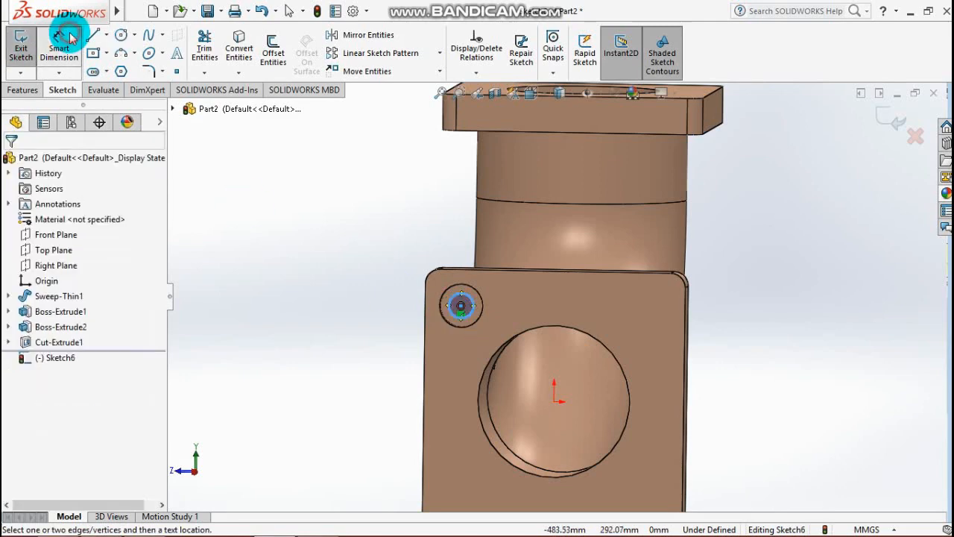
pyautogui.click(457, 317)
pyautogui.click(408, 336)
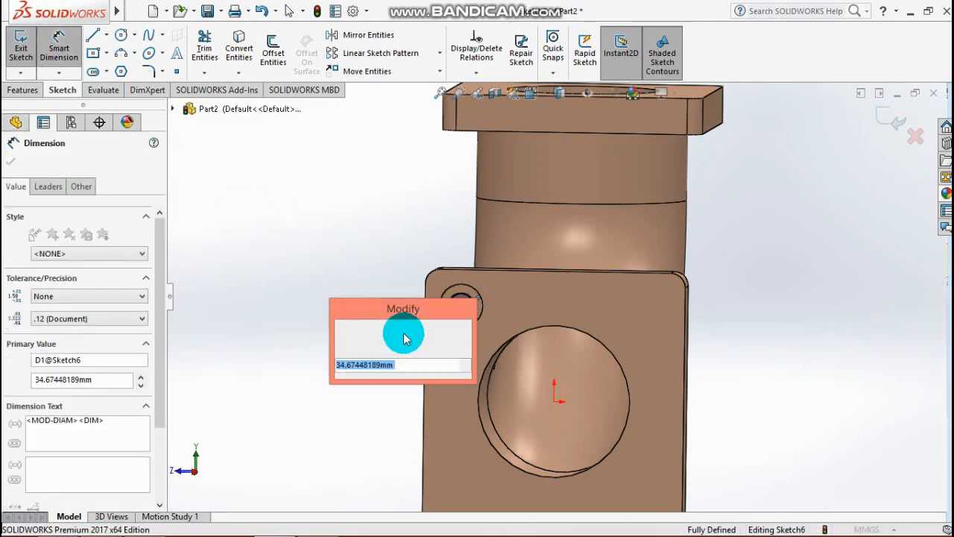
pyautogui.write('30')
pyautogui.press('Return')
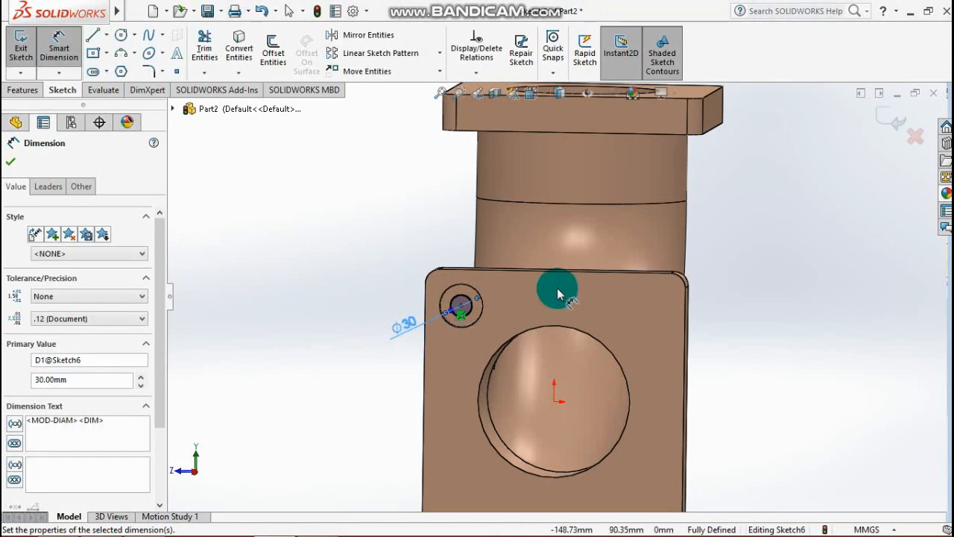
pyautogui.click(882, 124)
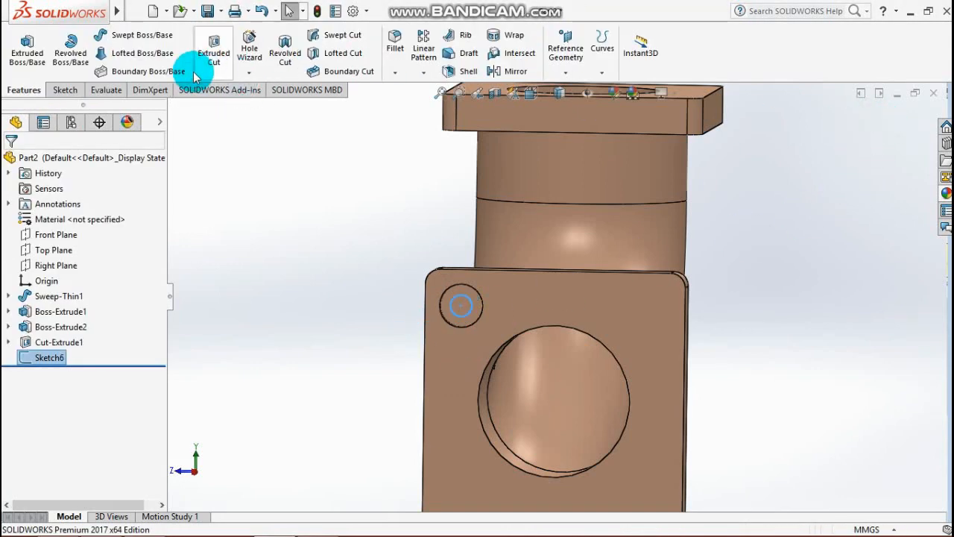
# Cut the 30 mm circle through the side flange with the Up To Next end condition
pyautogui.click(214, 58)
pyautogui.moveTo(326, 373); pyautogui.dragTo(417, 399, button='middle')
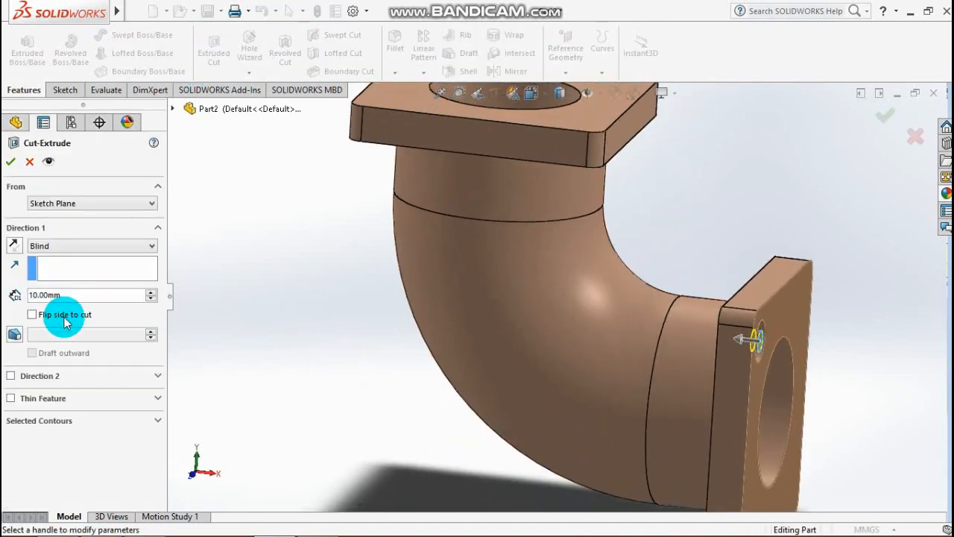
pyautogui.click(43, 246)
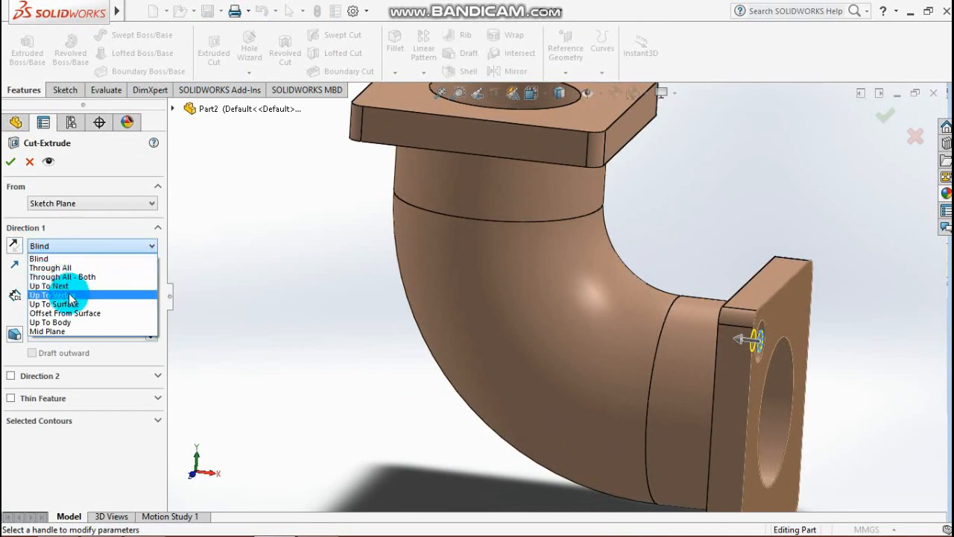
pyautogui.click(49, 286)
pyautogui.moveTo(366, 437)
pyautogui.mouseDown(button='middle')
pyautogui.moveTo(436, 442)
pyautogui.moveTo(381, 432)
pyautogui.mouseUp(button='middle')
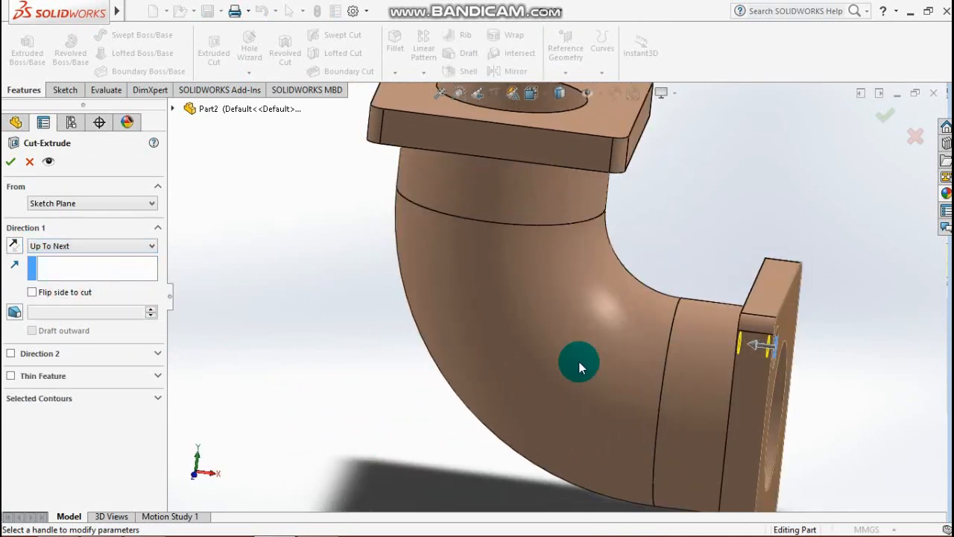
pyautogui.click(884, 118)
# Start a circular pattern with the counterbore cut and the 30 mm through-hole cut on the side flange as the features to repeat
pyautogui.moveTo(835, 420); pyautogui.dragTo(784, 416, button='middle')
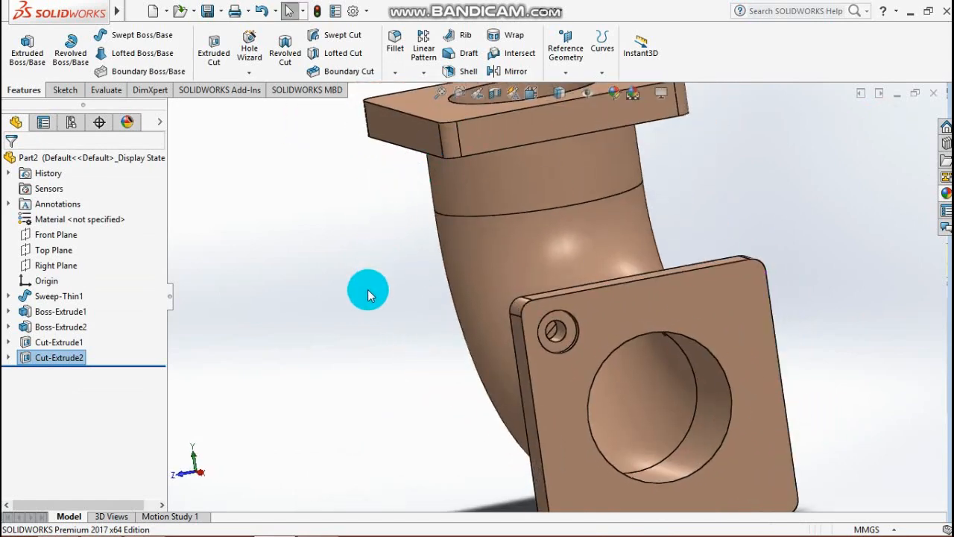
pyautogui.press('space')
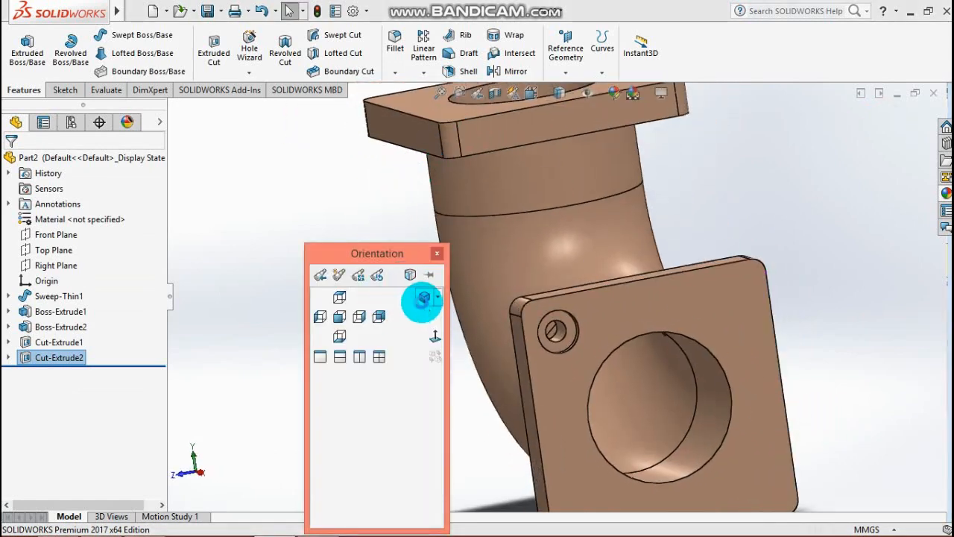
pyautogui.click(423, 299)
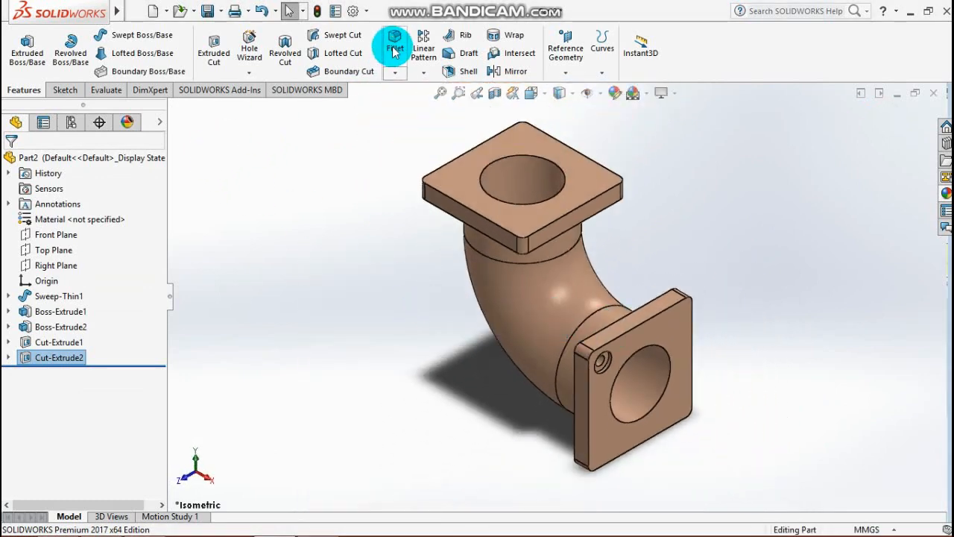
pyautogui.click(423, 72)
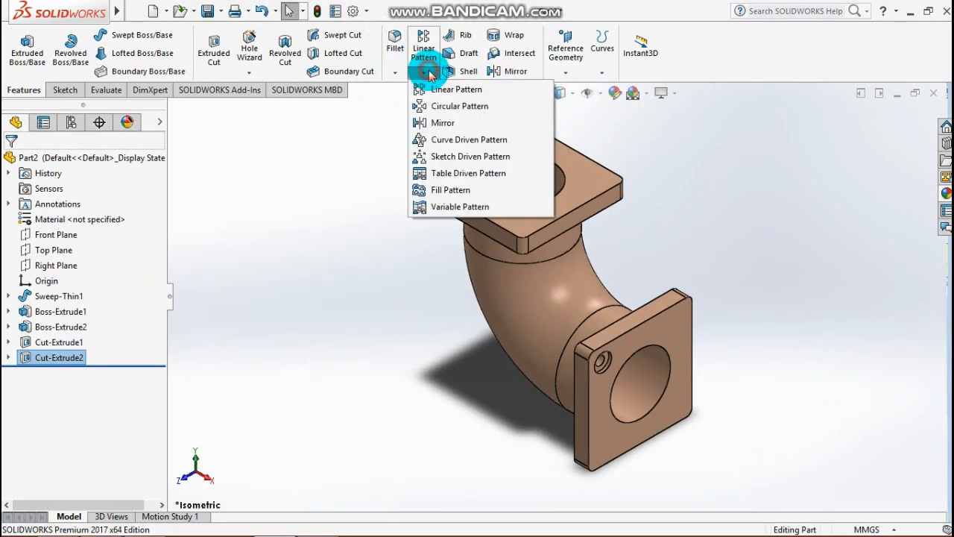
pyautogui.click(474, 109)
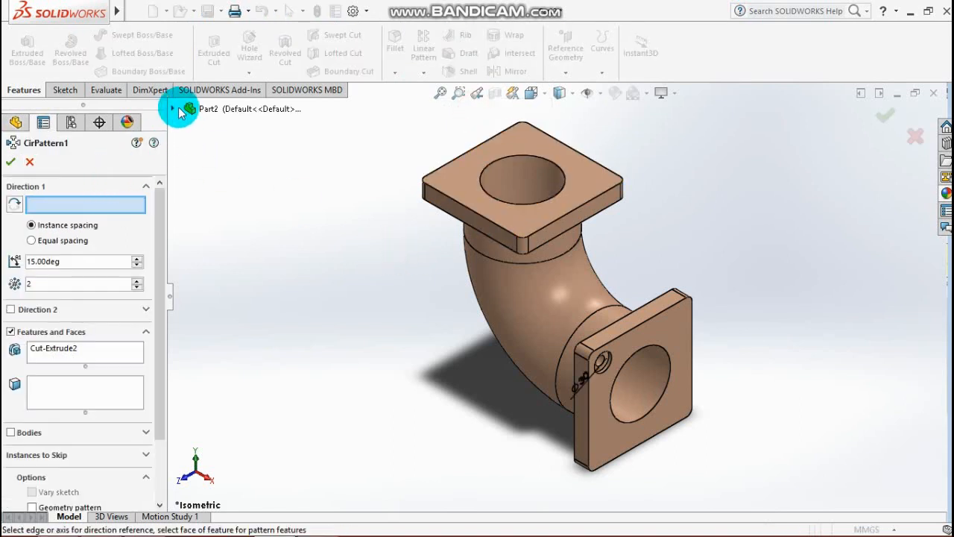
pyautogui.click(173, 109)
pyautogui.click(237, 295)
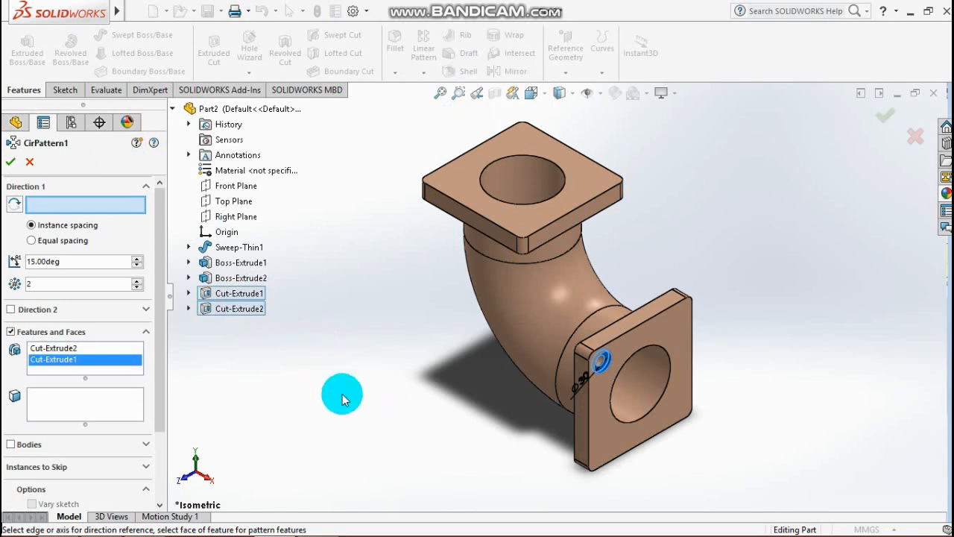
# Take the side bore's inner face as the pattern axis, try a 360° angle, and set the number of instances to 4
pyautogui.moveTo(341, 395); pyautogui.dragTo(327, 389, button='middle')
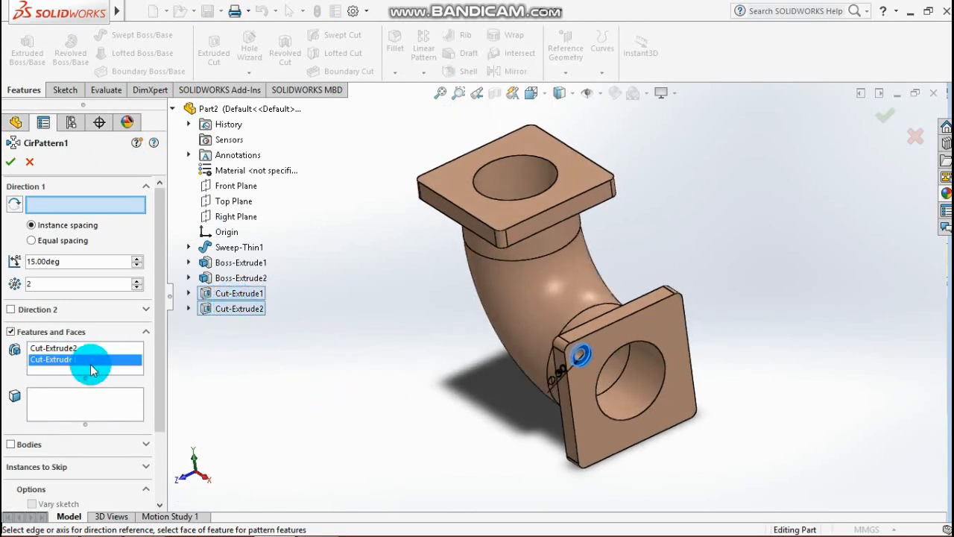
pyautogui.click(634, 404)
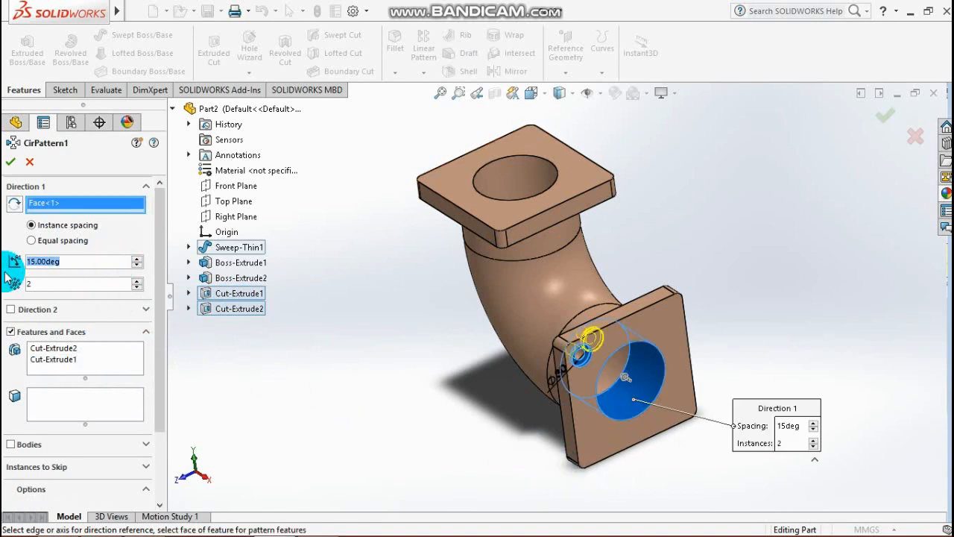
pyautogui.write('360')
pyautogui.press('Return')
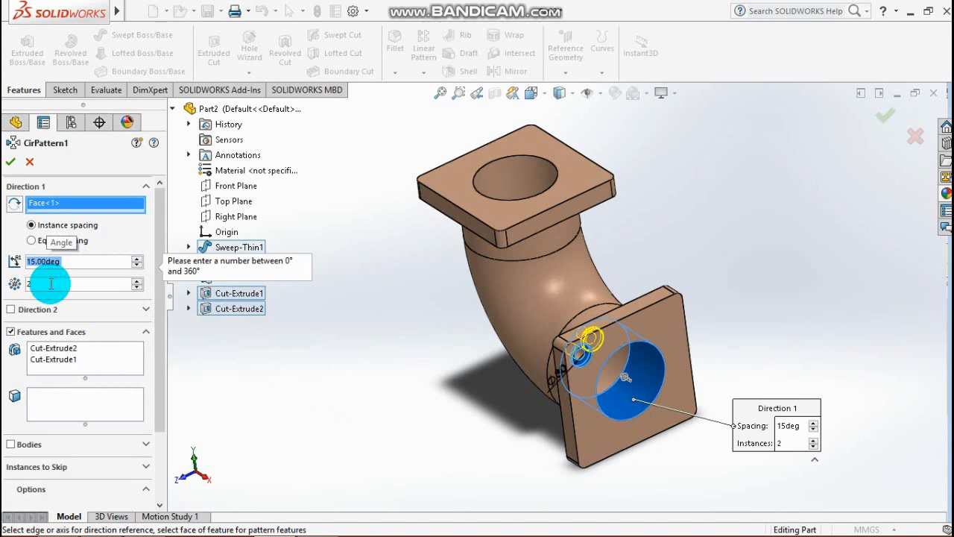
pyautogui.click(137, 279)
pyautogui.click(137, 279)
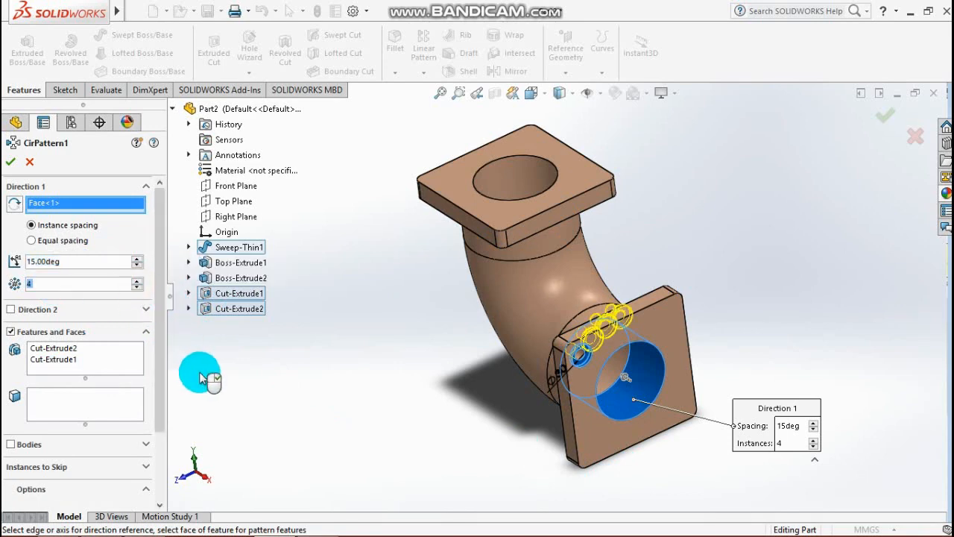
# Try to set the circular pattern's instance spacing to 360°
pyautogui.moveTo(321, 451); pyautogui.dragTo(285, 409, button='middle')
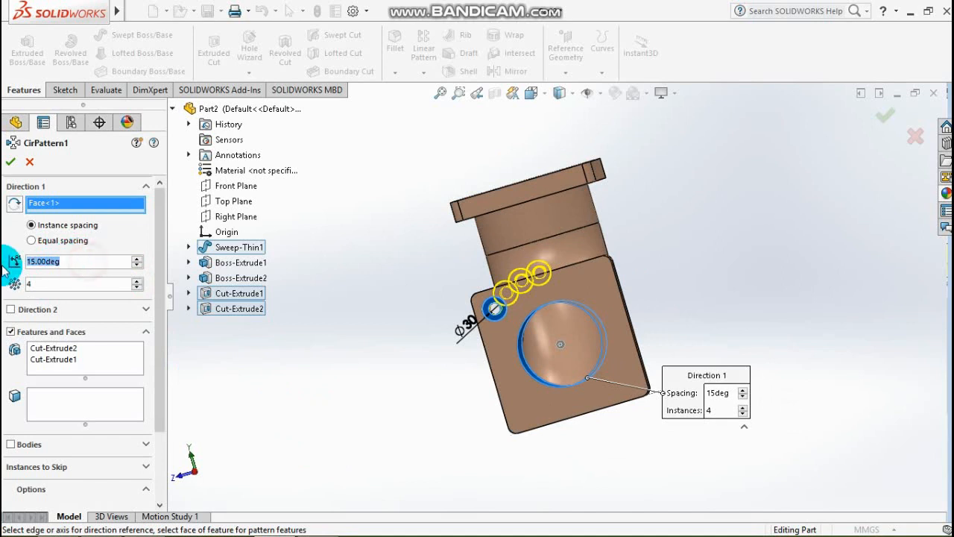
pyautogui.write('360')
pyautogui.press('Return')
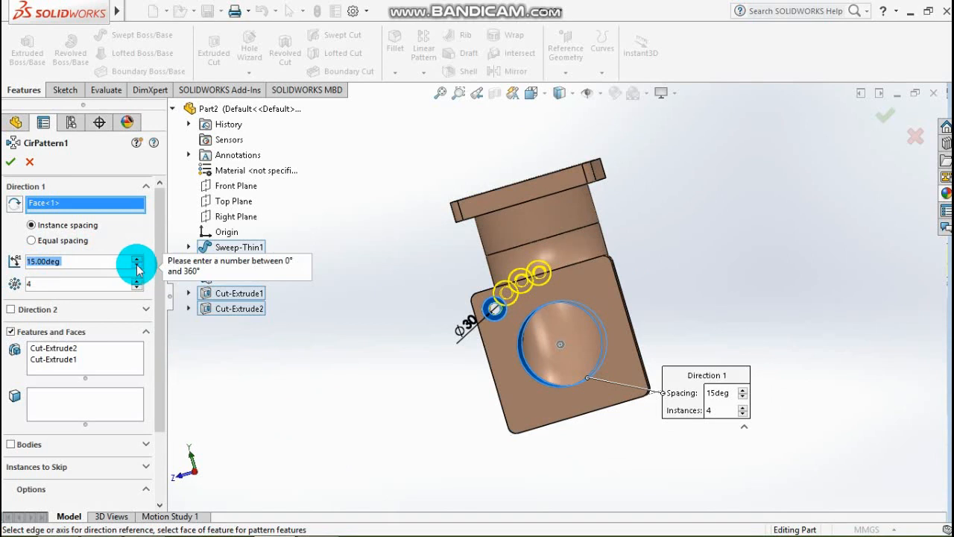
# Replace the circular pattern's axis reference with the circular edge of the side flange's bore
pyautogui.moveTo(288, 457); pyautogui.dragTo(331, 480, button='middle')
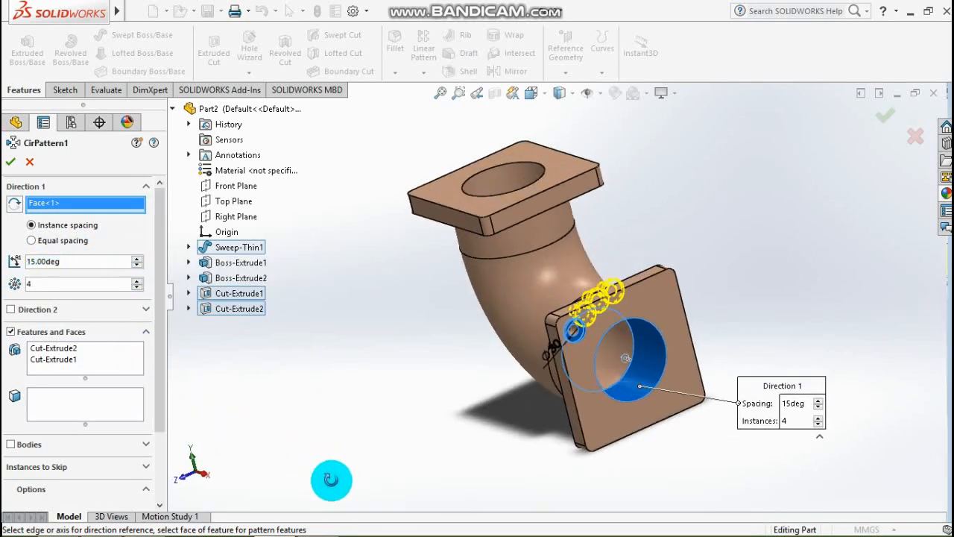
pyautogui.click(67, 211)
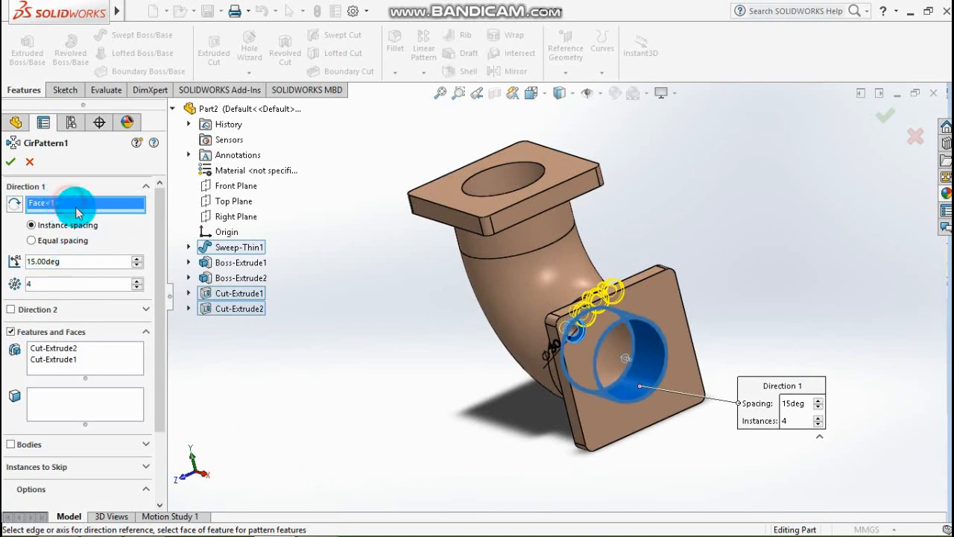
pyautogui.click(650, 370)
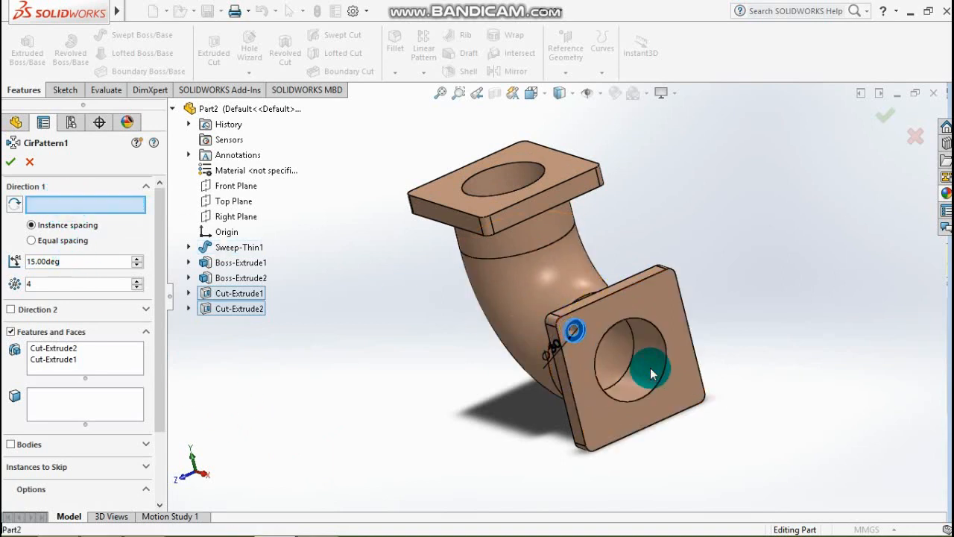
pyautogui.click(50, 206)
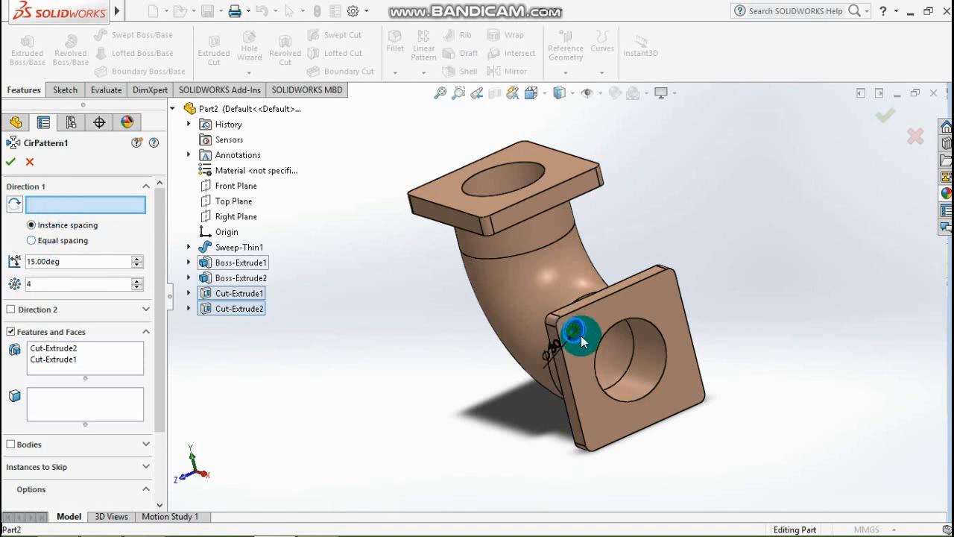
pyautogui.click(668, 362)
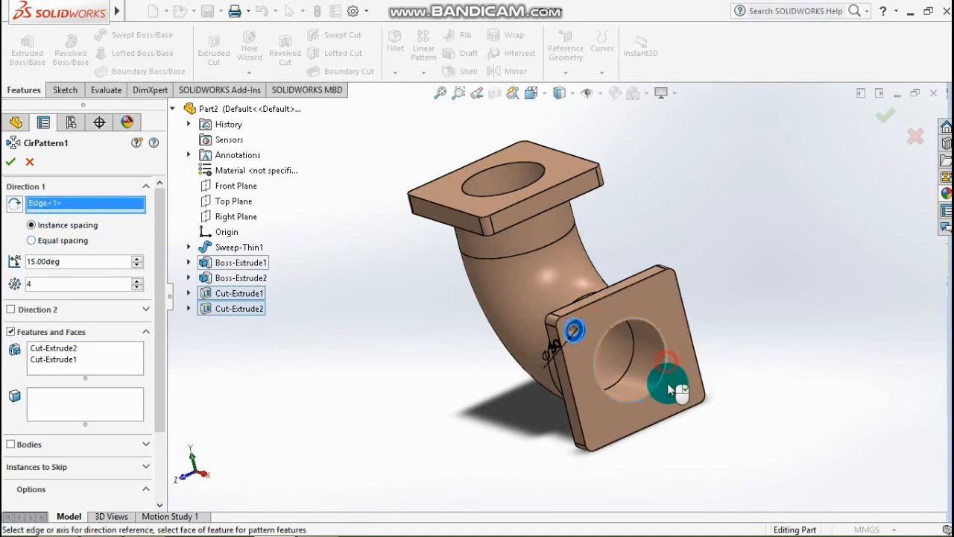
# Set the circular pattern's instance spacing to 90° and create the pattern on the side flange
pyautogui.click(136, 258)
pyautogui.click(136, 258)
pyautogui.click(136, 258)
pyautogui.click(137, 258)
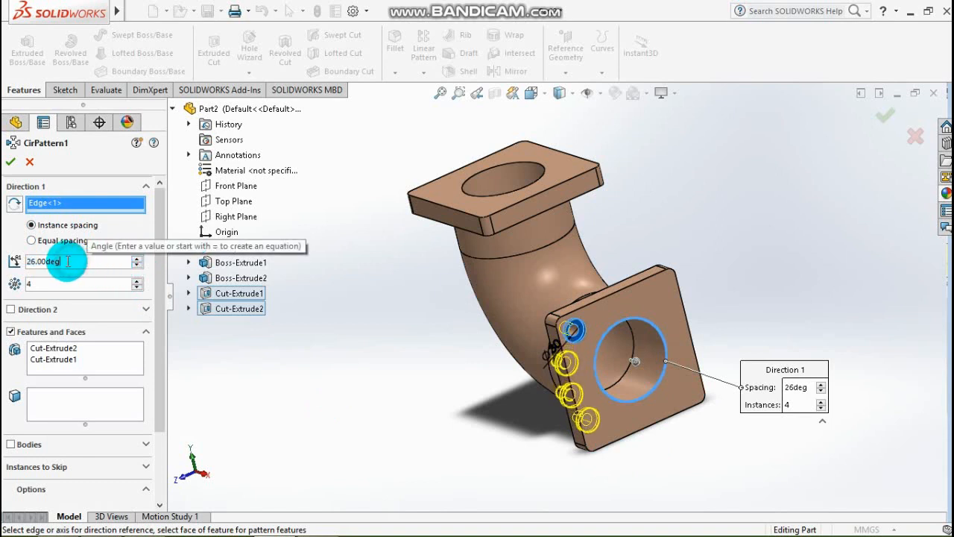
pyautogui.moveTo(68, 261); pyautogui.dragTo(6, 265)
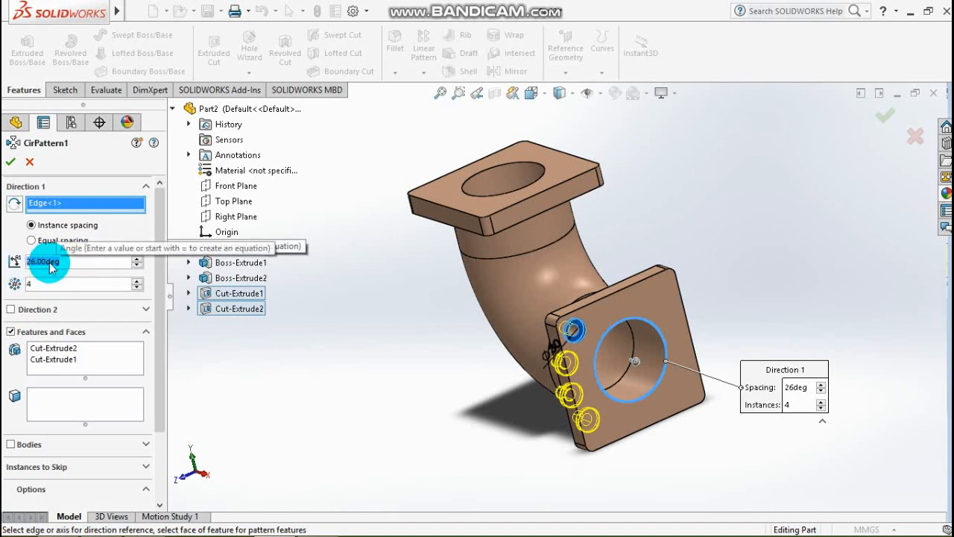
pyautogui.write('90')
pyautogui.press('Return')
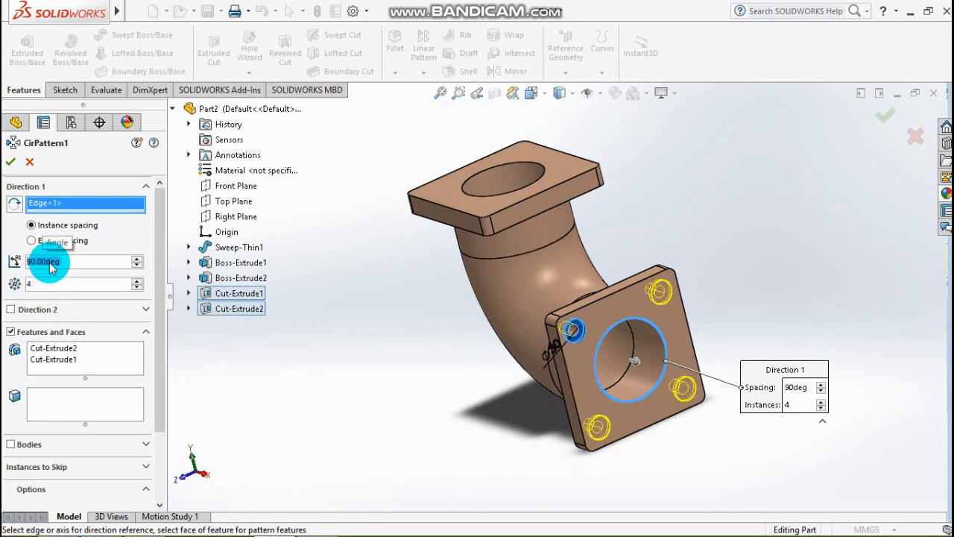
pyautogui.click(12, 170)
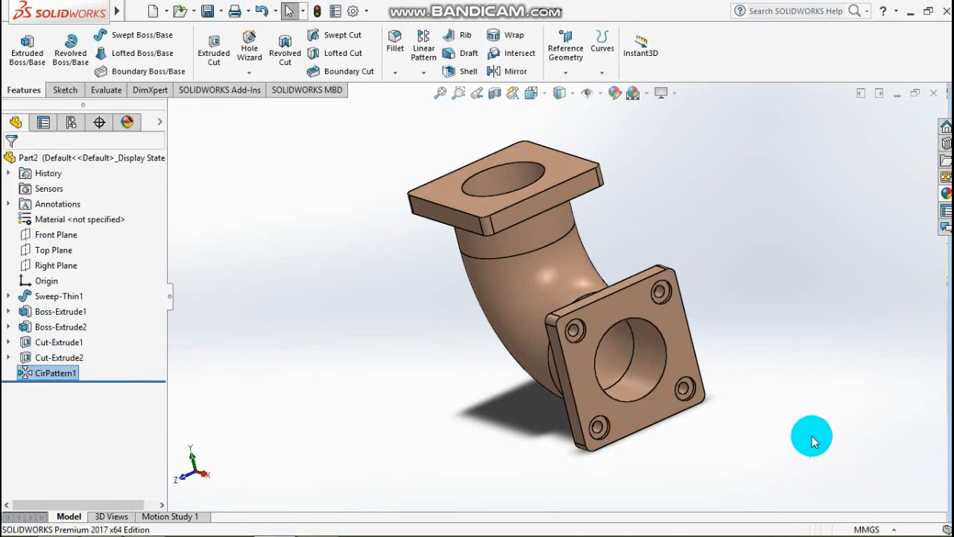
# Start a sketch on the top flange's outer face and view it straight on
pyautogui.moveTo(844, 460); pyautogui.dragTo(788, 471, button='middle')
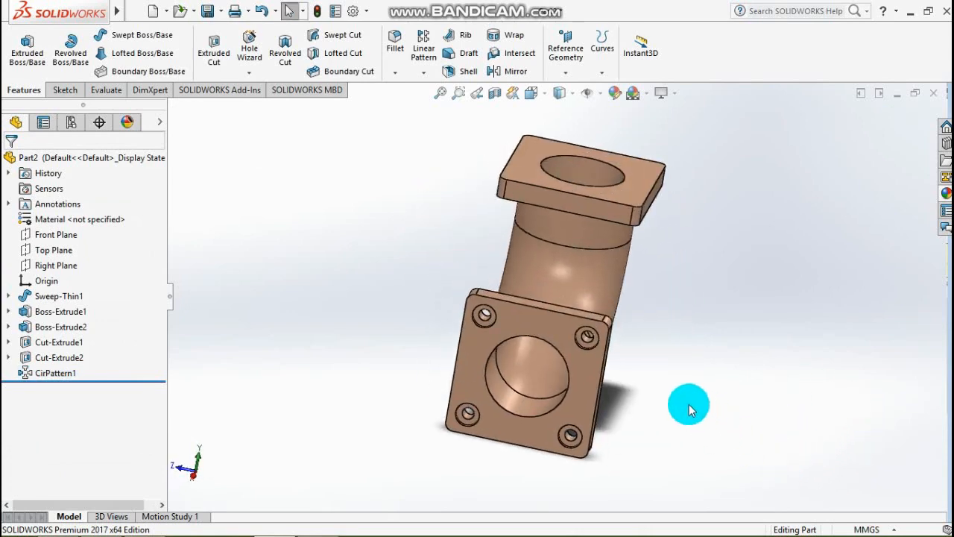
pyautogui.scroll(2, 663, 381)
pyautogui.scroll(-2, 604, 271)
pyautogui.scroll(1, 604, 271)
pyautogui.click(494, 203)
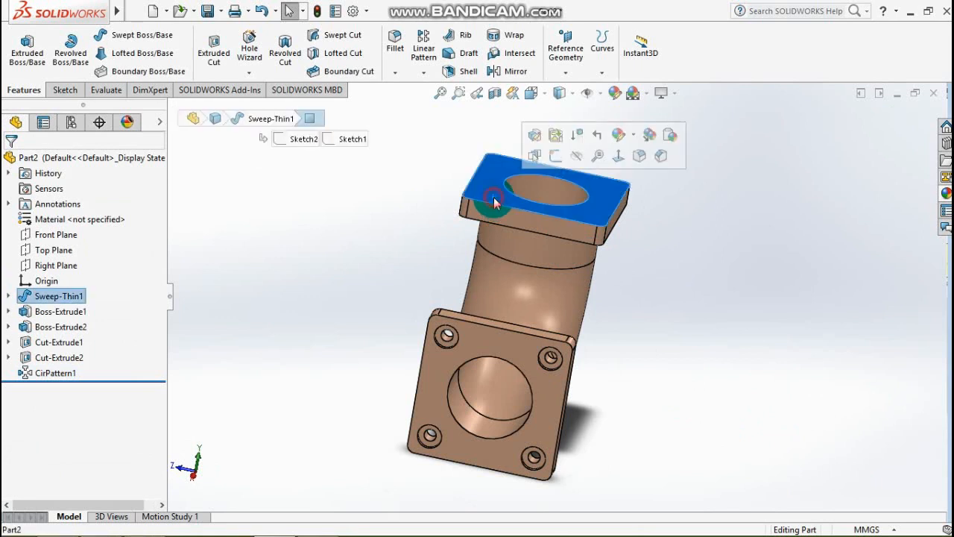
pyautogui.click(558, 156)
pyautogui.press('space')
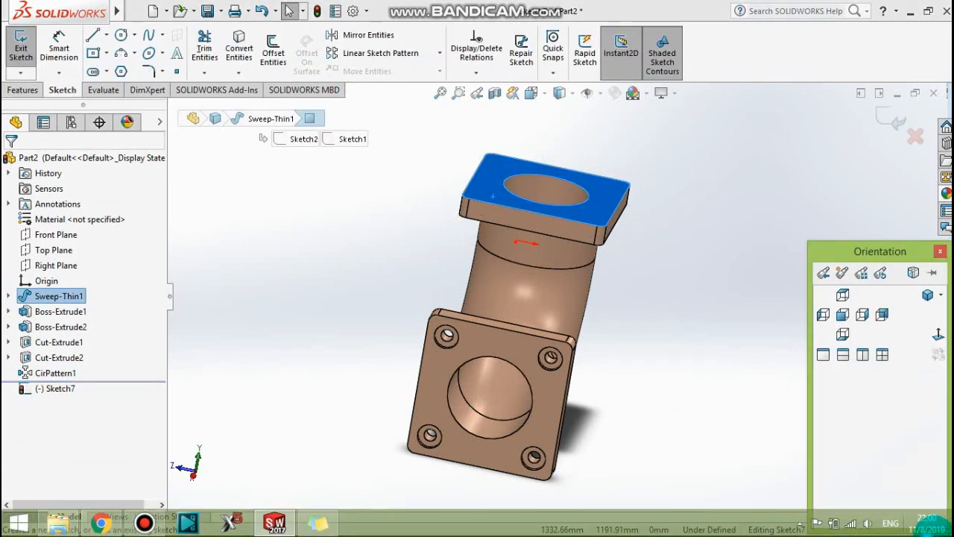
pyautogui.click(938, 334)
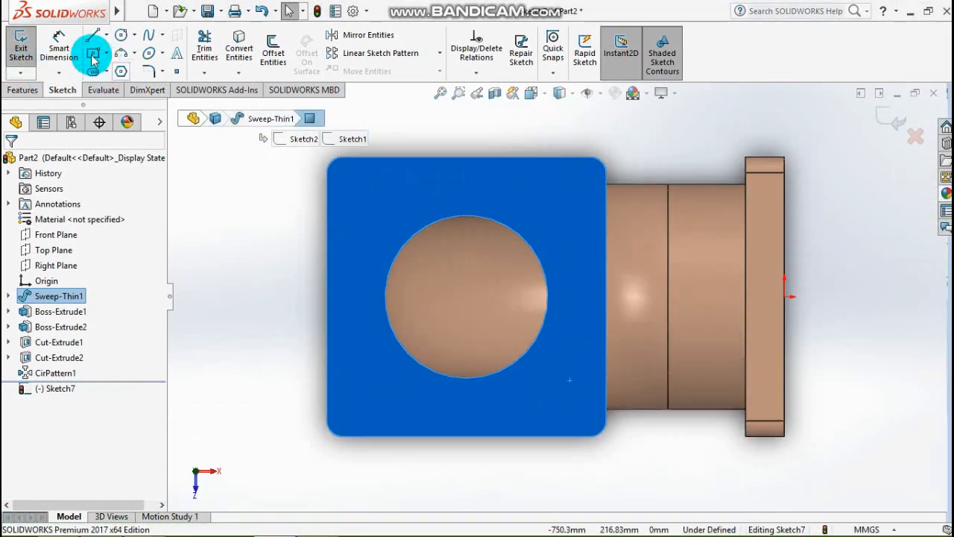
# Draw a center rectangle about 433 by 393 mm centred on the top flange's bore and convert it to construction geometry
pyautogui.click(94, 54)
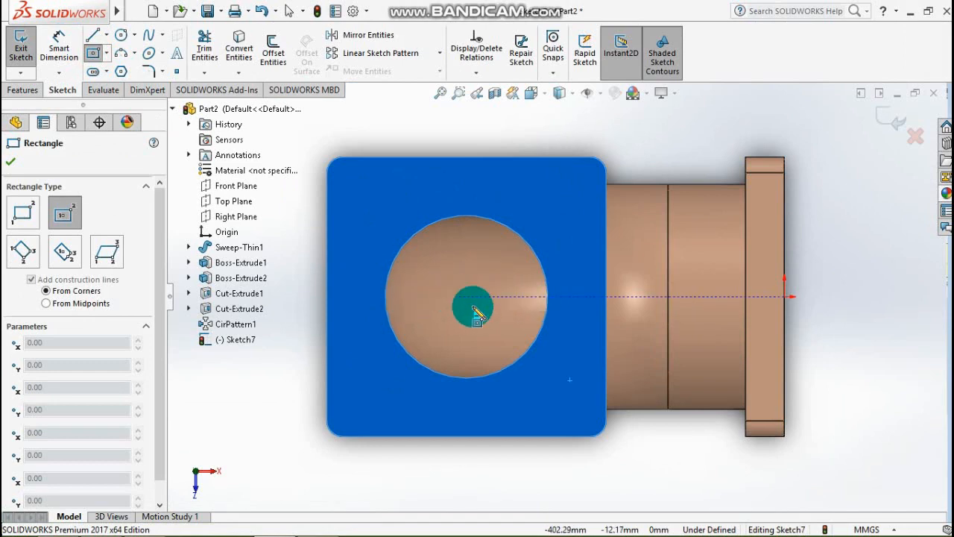
pyautogui.scroll(-3, 486, 319)
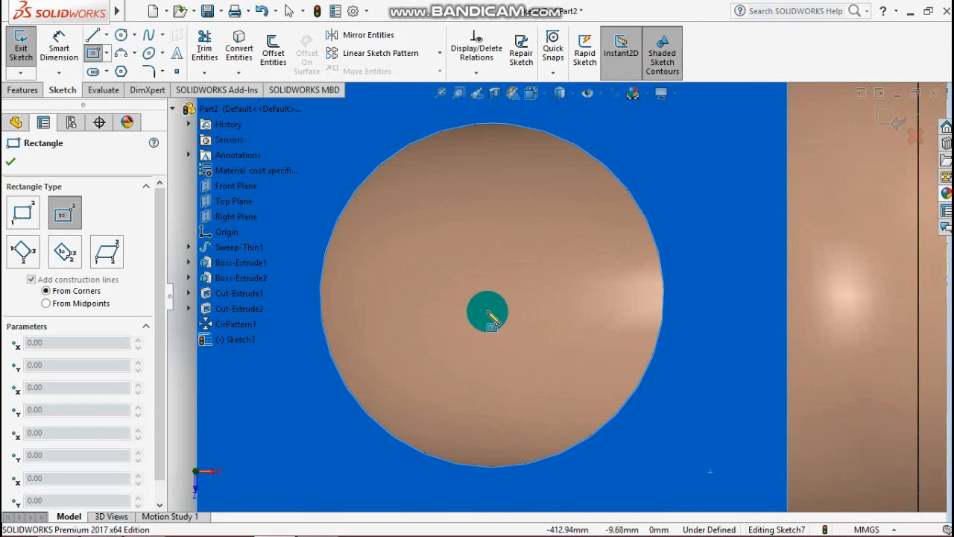
pyautogui.scroll(3, 522, 320)
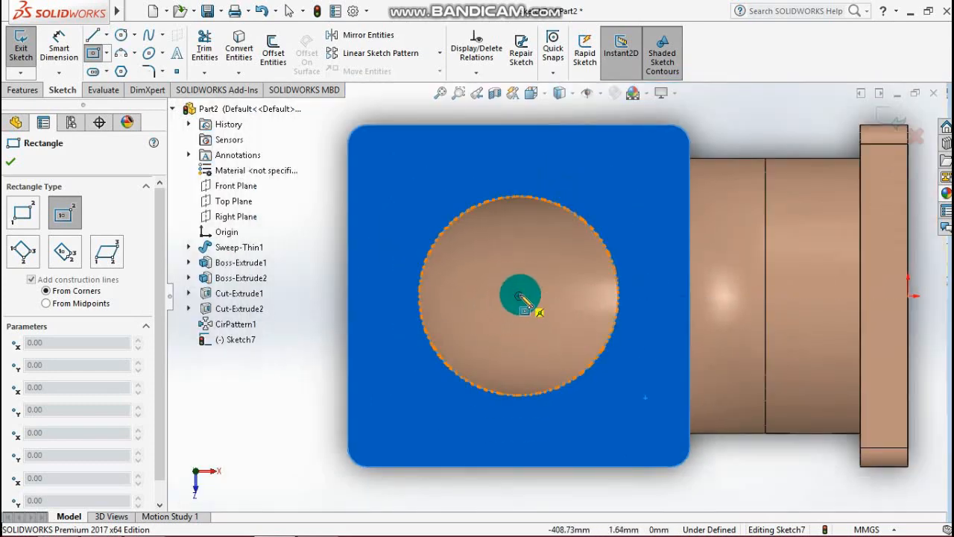
pyautogui.click(520, 296)
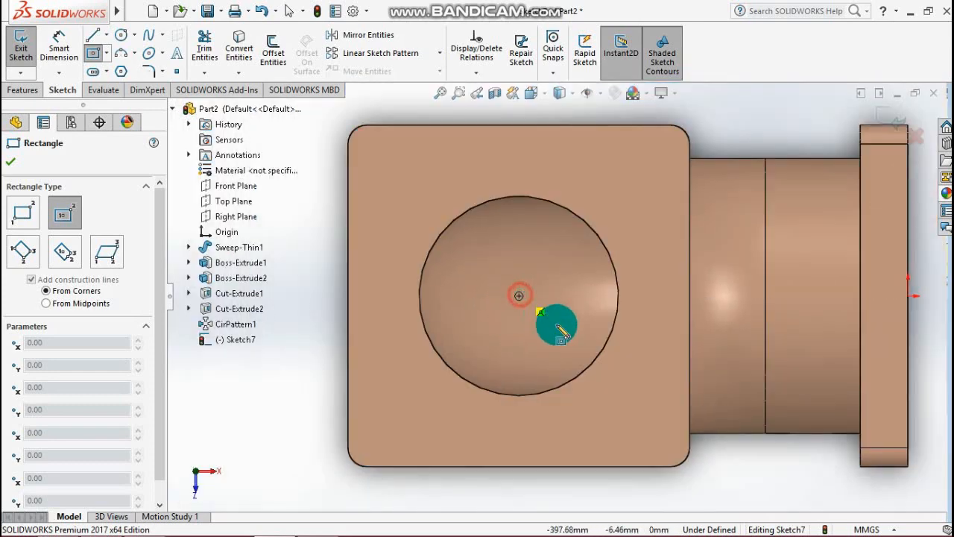
pyautogui.click(724, 481)
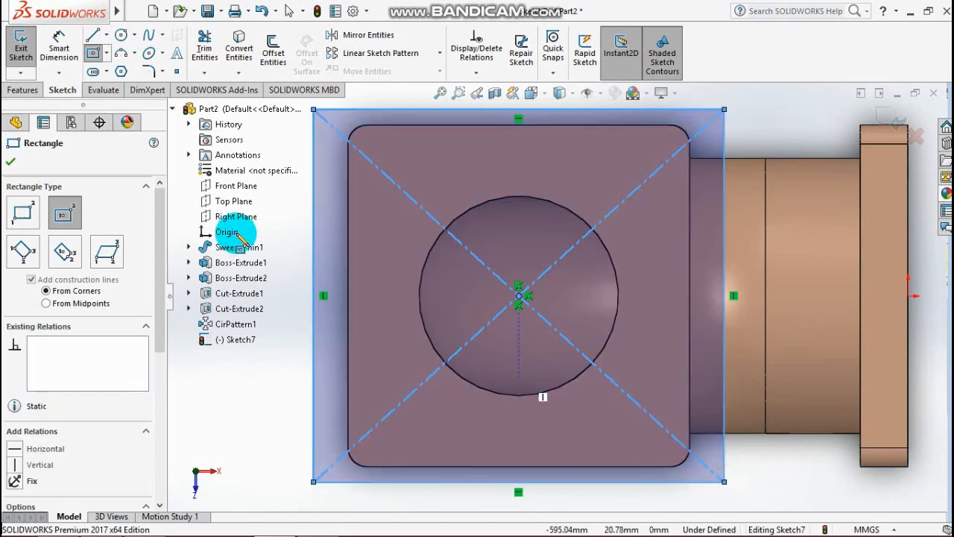
pyautogui.moveTo(161, 283); pyautogui.dragTo(157, 410)
pyautogui.click(31, 263)
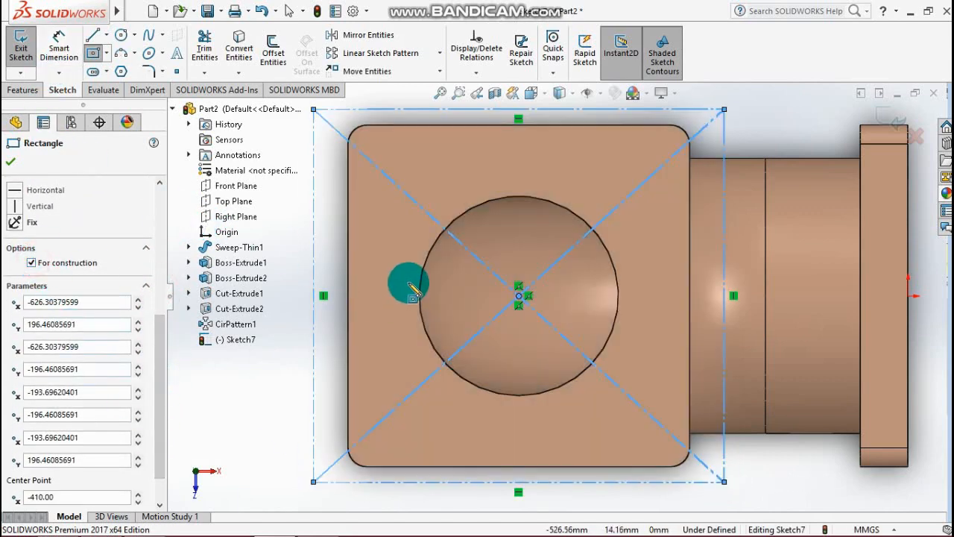
# Dimension the construction rectangle on the top flange as a 260 by 260 mm square
pyautogui.press('z')
pyautogui.click(58, 47)
pyautogui.click(469, 405)
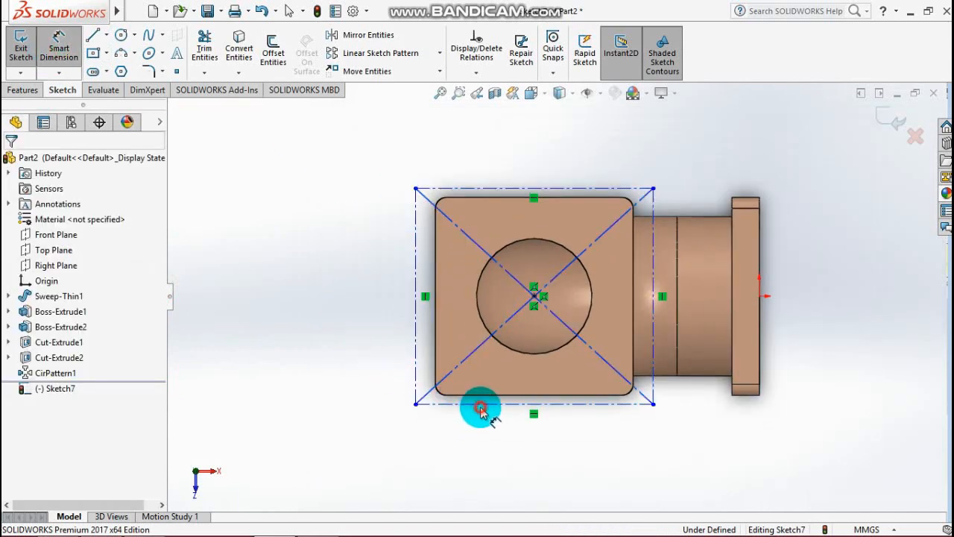
pyautogui.click(490, 455)
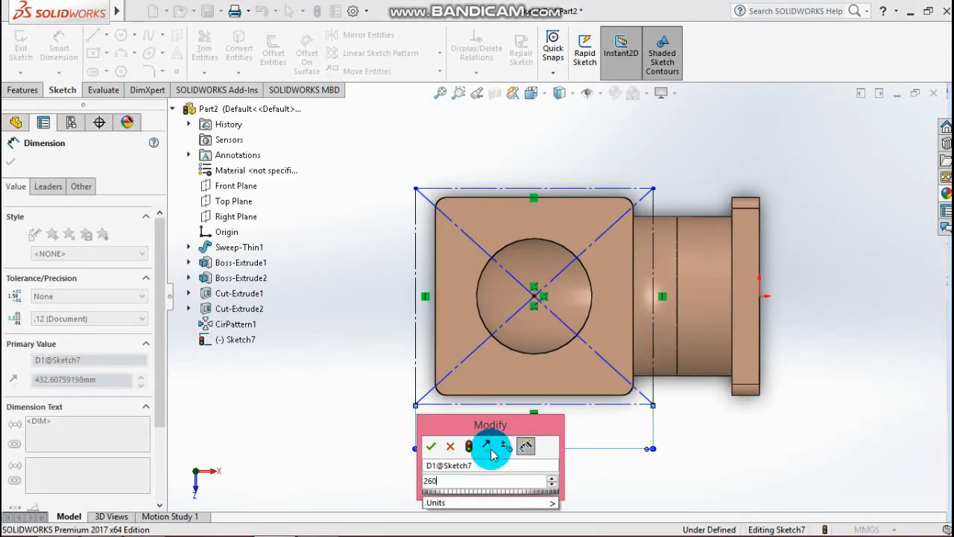
pyautogui.press('Return')
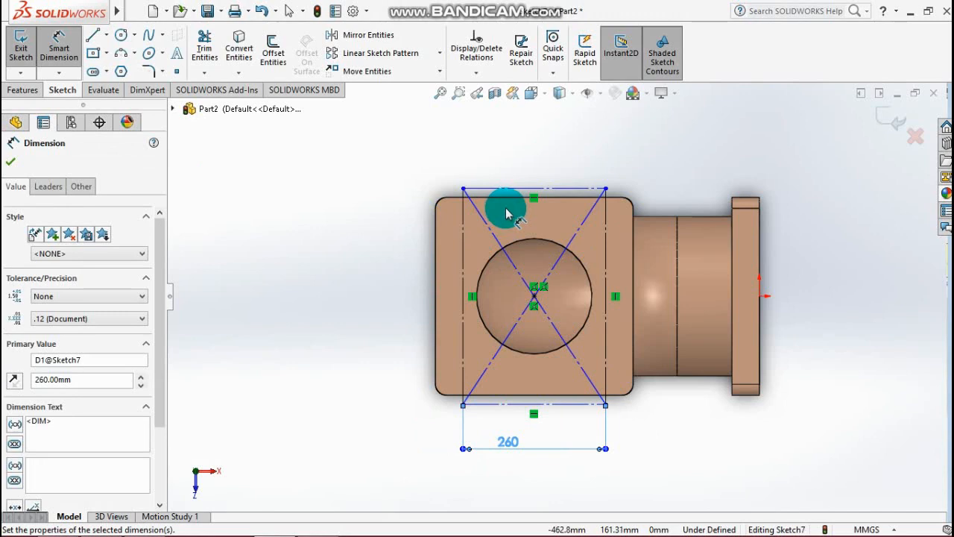
pyautogui.click(463, 270)
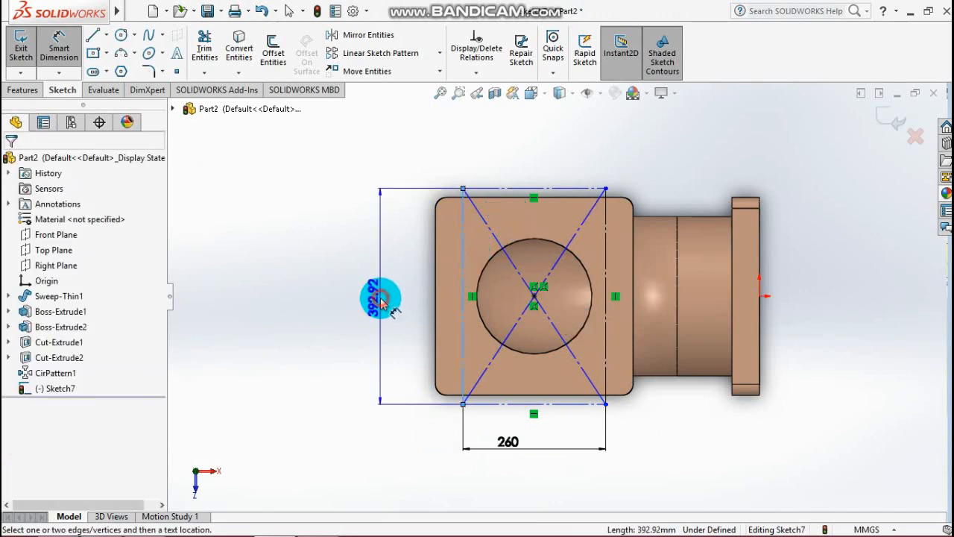
pyautogui.click(382, 299)
pyautogui.write('260')
pyautogui.press('Return')
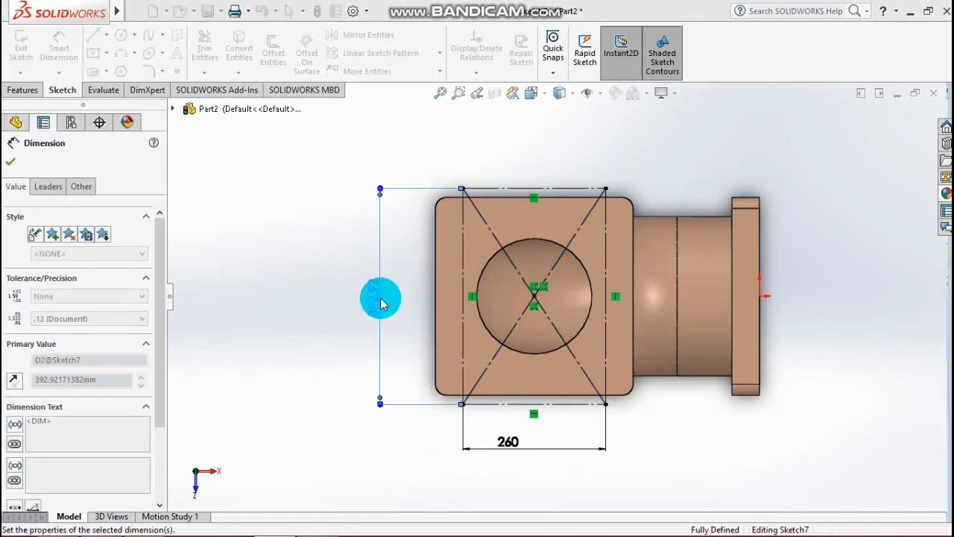
# Draw a circle about 51 mm in diameter centred on the construction square's upper-left corner
pyautogui.click(121, 34)
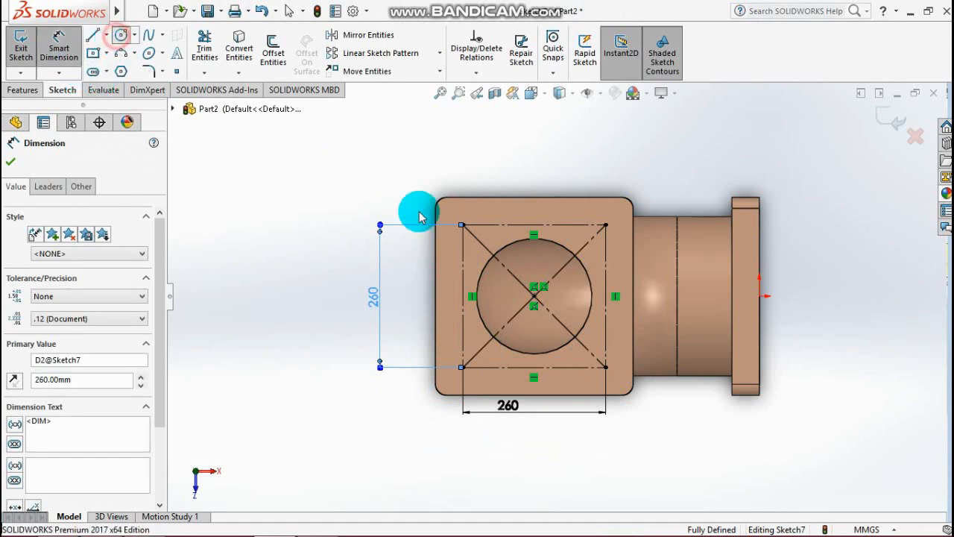
pyautogui.moveTo(463, 225)
pyautogui.mouseDown()
pyautogui.moveTo(485, 250)
pyautogui.moveTo(473, 236)
pyautogui.mouseUp()
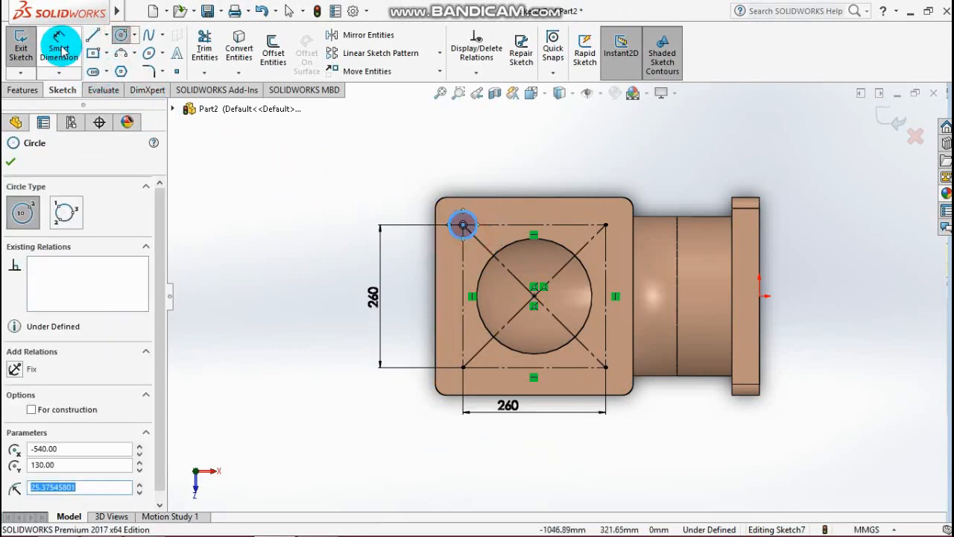
pyautogui.click(463, 226)
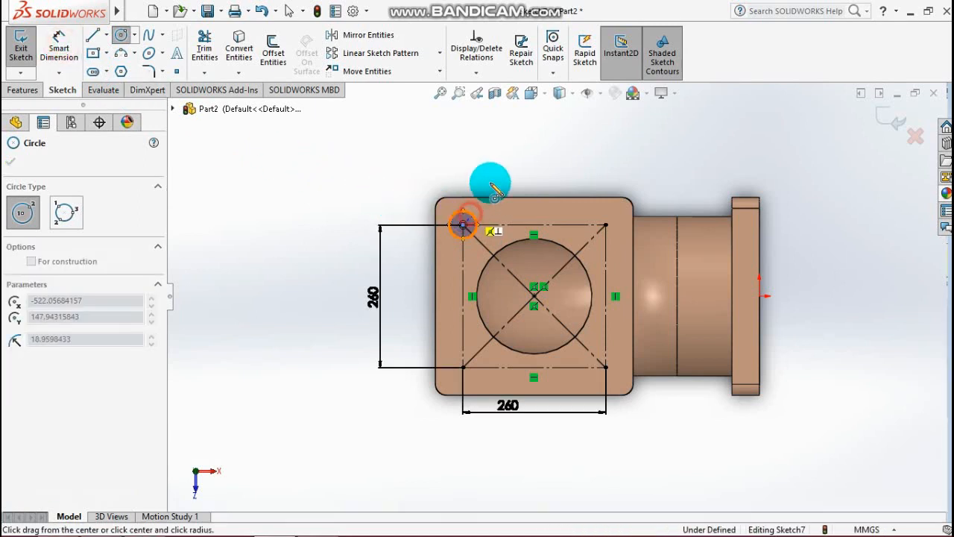
pyautogui.press('Escape')
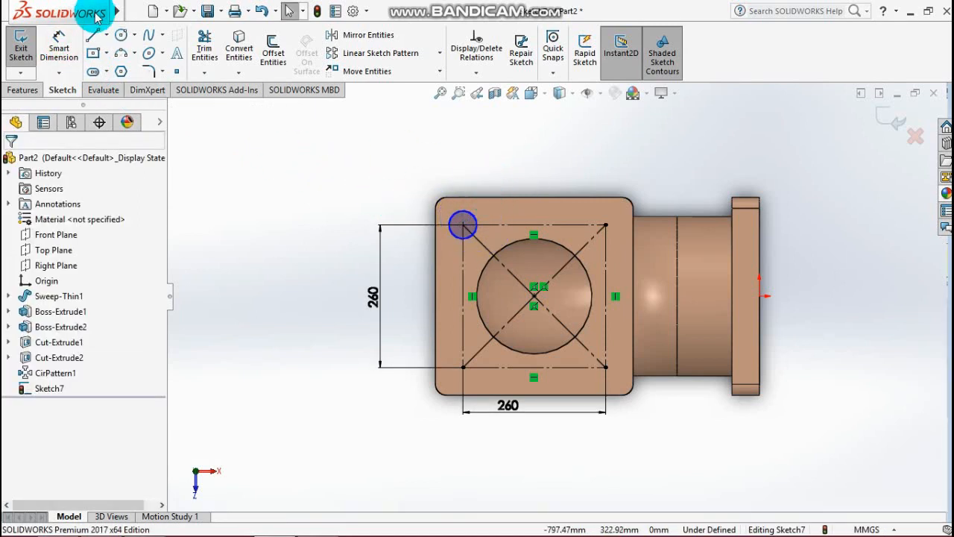
# Set the corner circle's diameter to 60 mm
pyautogui.click(68, 48)
pyautogui.click(471, 205)
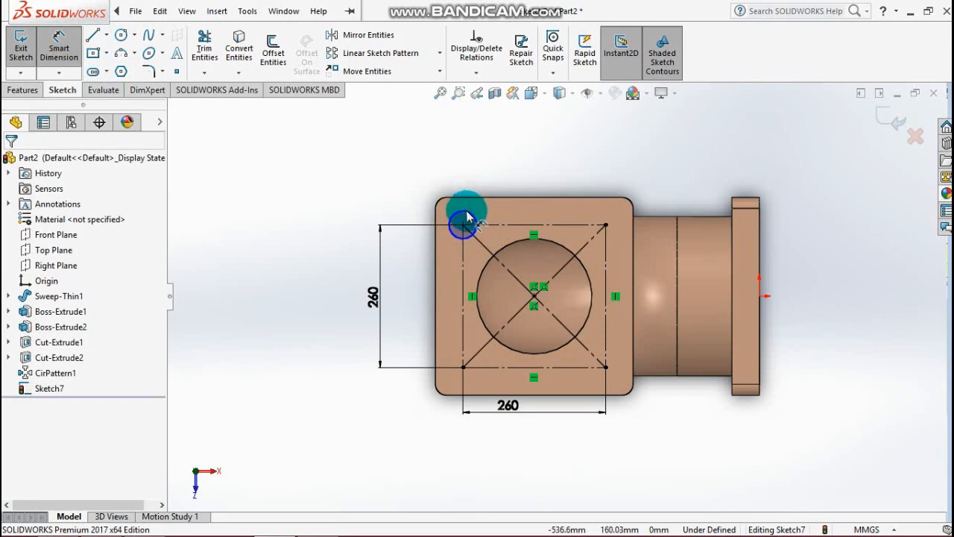
pyautogui.click(493, 173)
pyautogui.write('6')
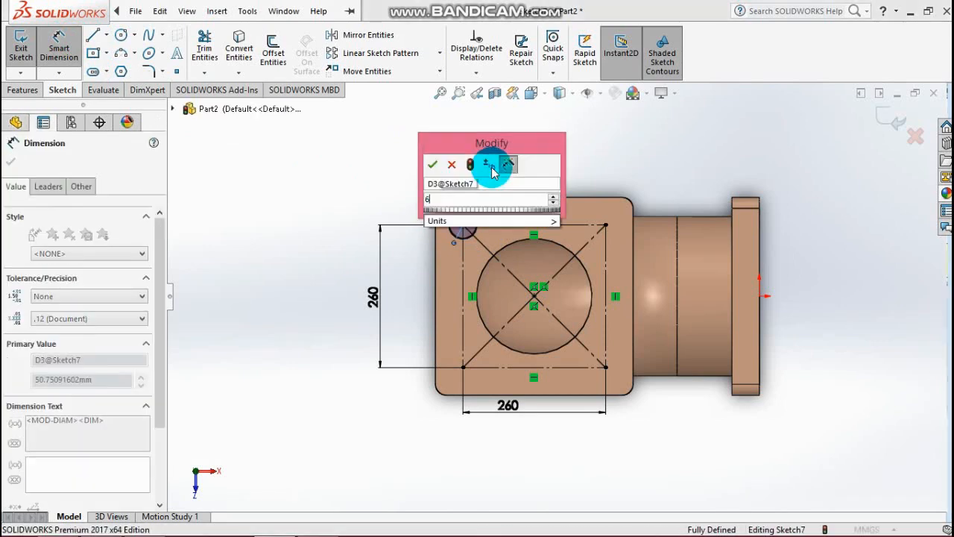
pyautogui.write('0')
pyautogui.press('Return')
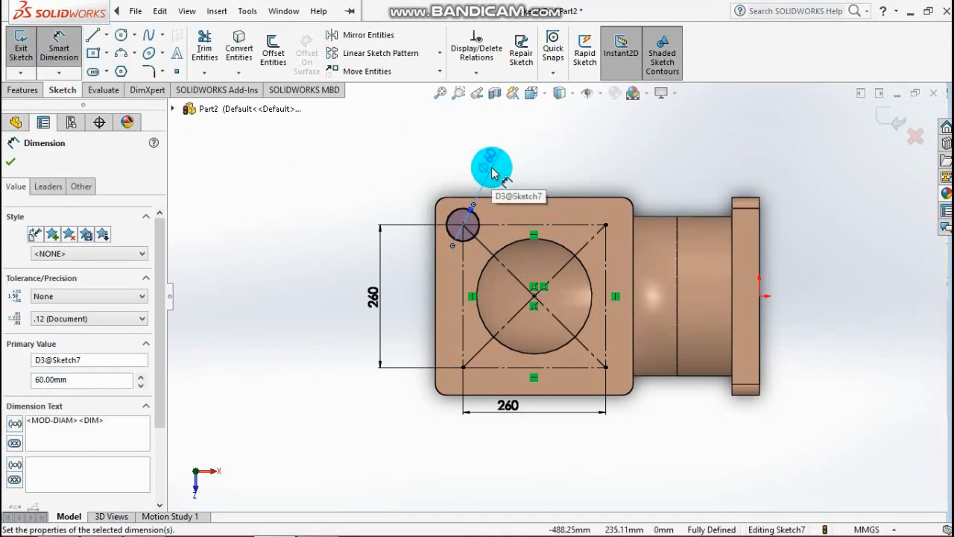
# Finish the sketch and cut the 60 mm circle into the top flange with a blind depth of 10 mm
pyautogui.click(881, 114)
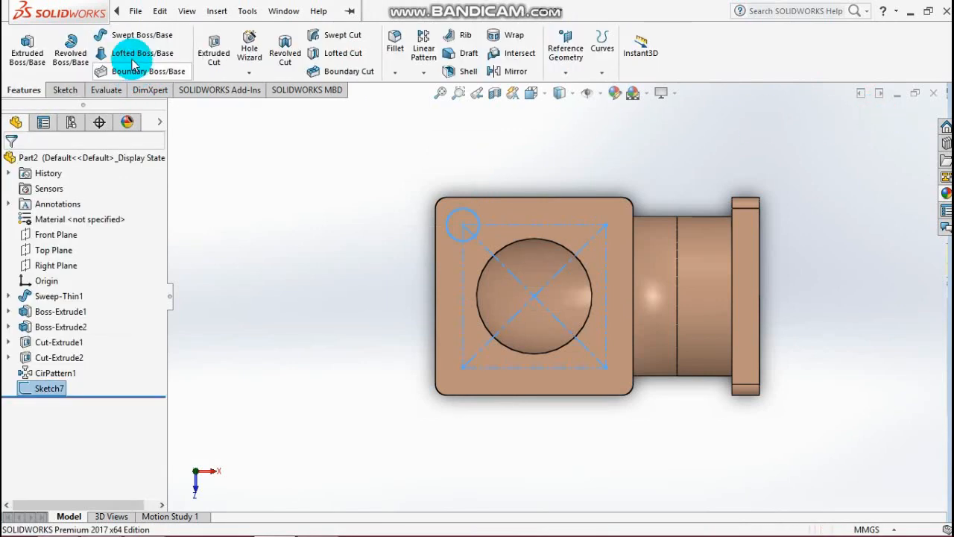
pyautogui.click(214, 52)
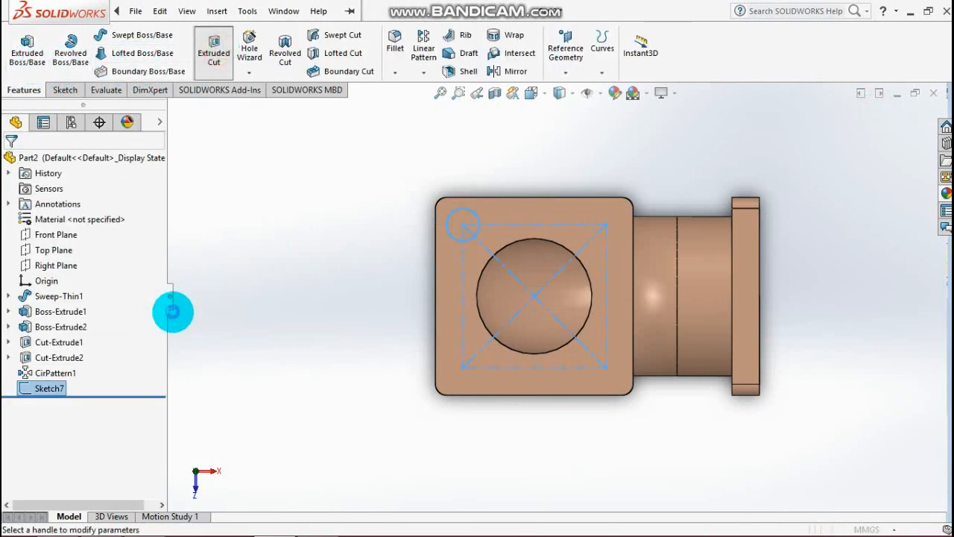
pyautogui.moveTo(348, 348); pyautogui.dragTo(377, 360, button='middle')
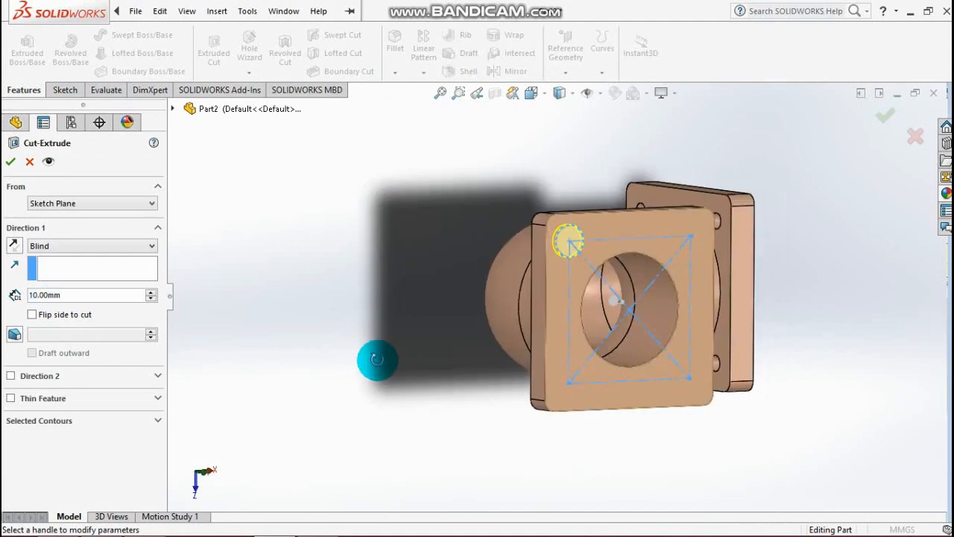
pyautogui.click(11, 161)
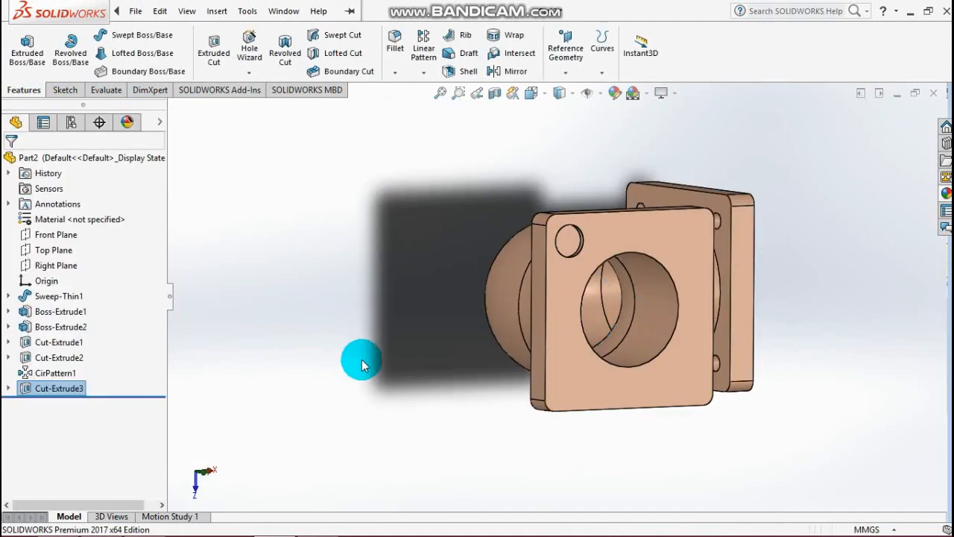
# Start a sketch on the top flange's outer face and draw a circle about 27 mm in diameter, concentric with the counterbore
pyautogui.moveTo(377, 398); pyautogui.dragTo(373, 372, button='middle')
pyautogui.rightClick(455, 283)
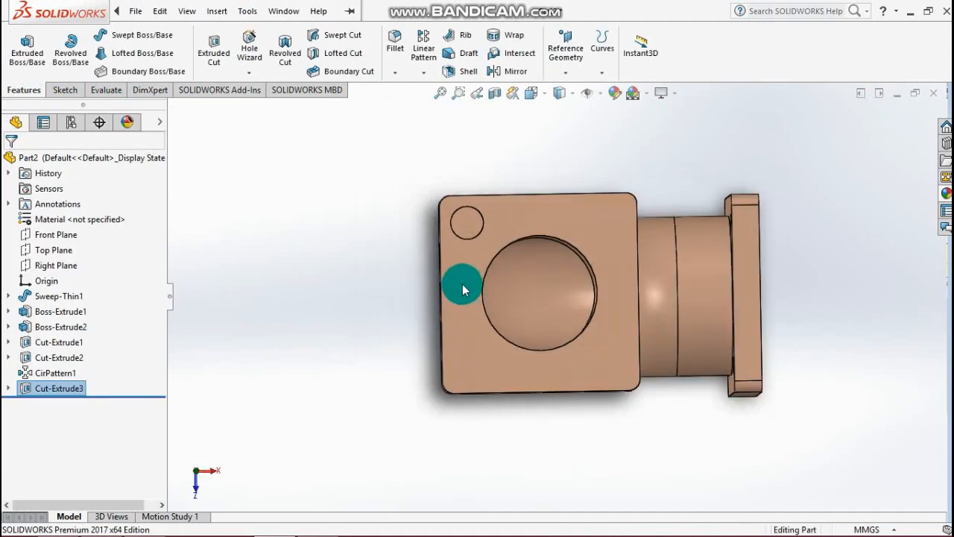
pyautogui.click(497, 201)
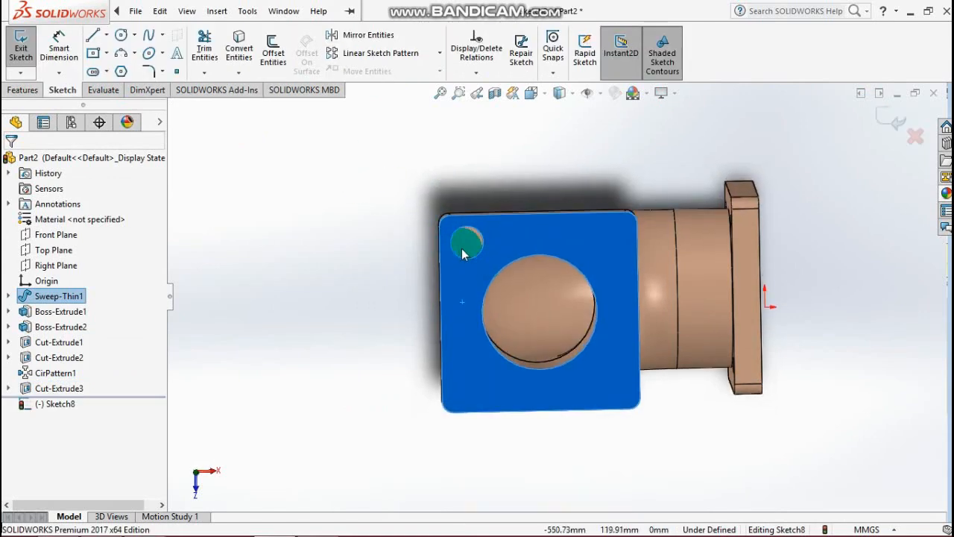
pyautogui.click(122, 34)
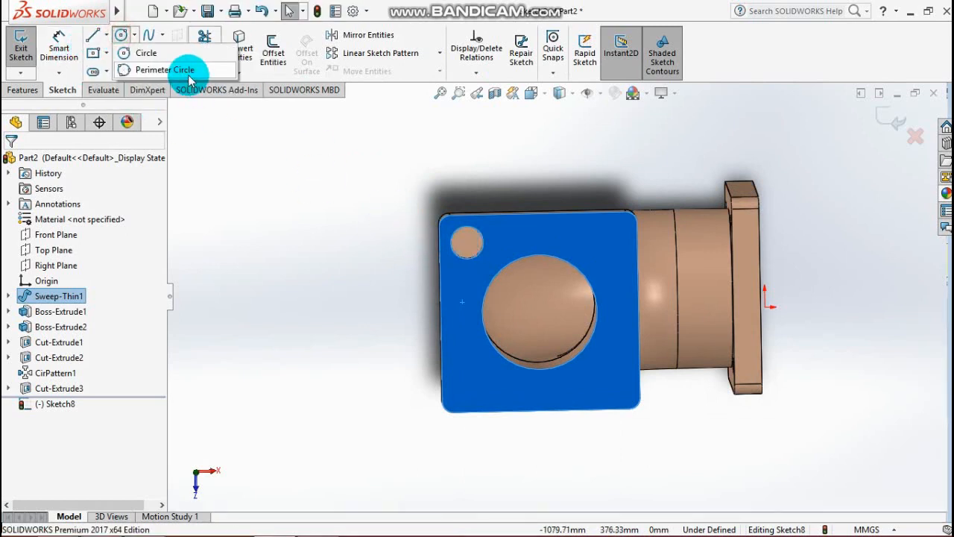
pyautogui.click(123, 37)
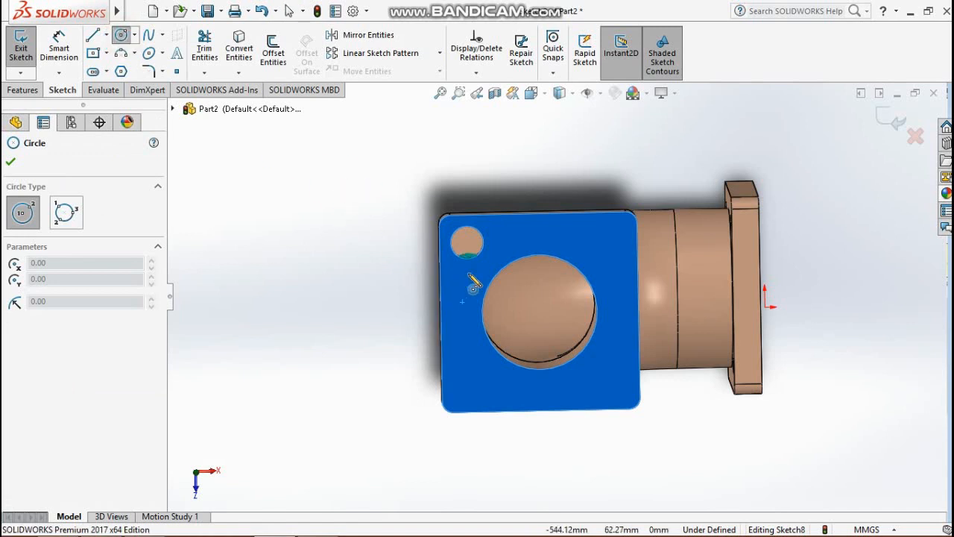
pyautogui.click(468, 243)
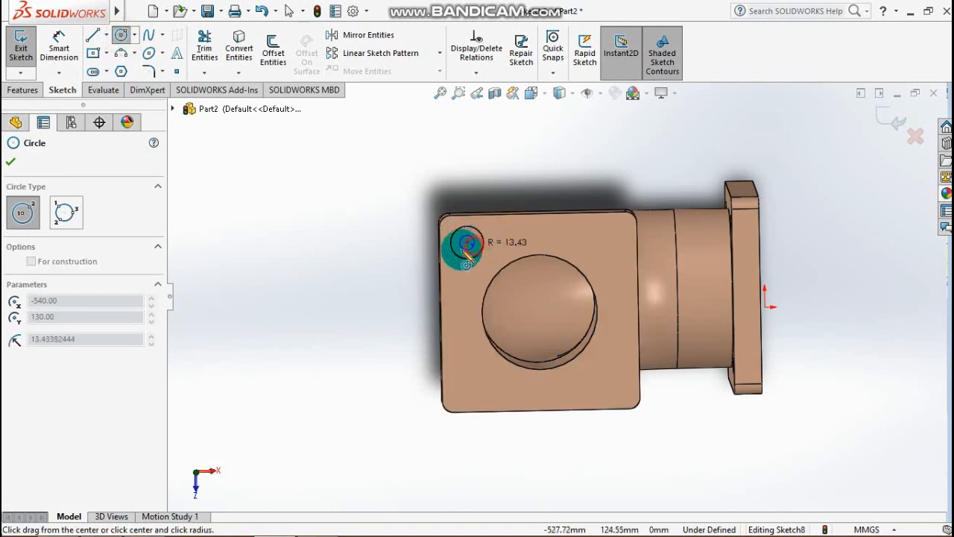
pyautogui.click(468, 256)
# Set the diameter of the circle inside the counterbore to 30 mm
pyautogui.click(59, 47)
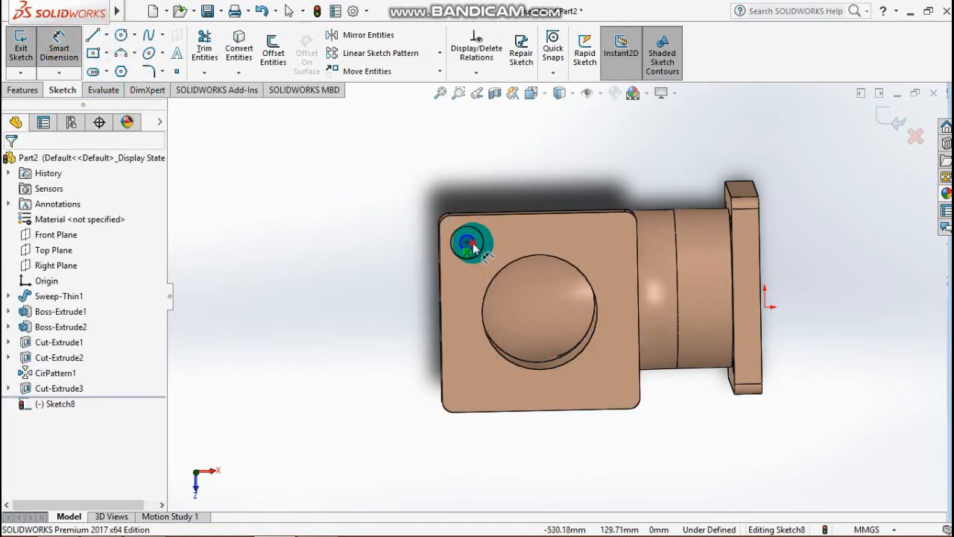
pyautogui.click(472, 248)
pyautogui.click(403, 268)
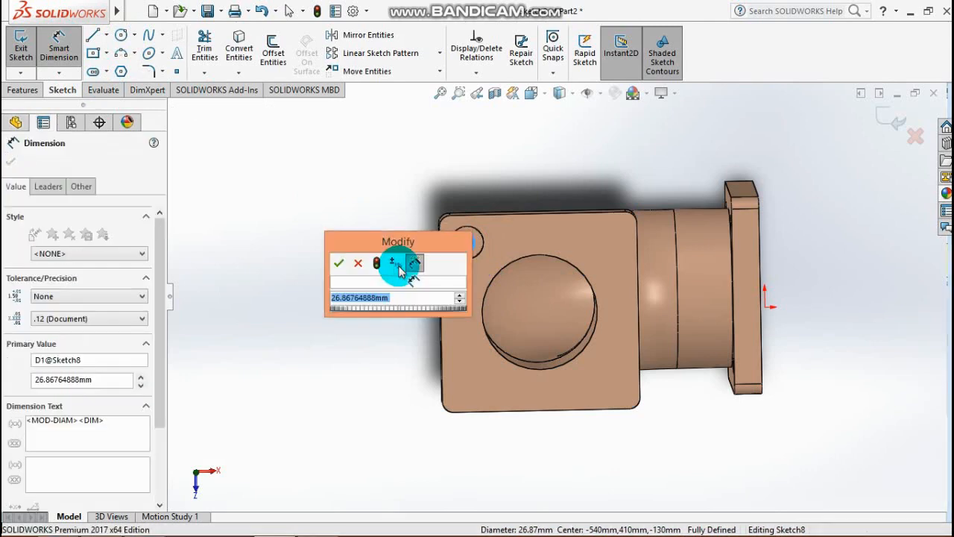
pyautogui.write('30')
pyautogui.press('Return')
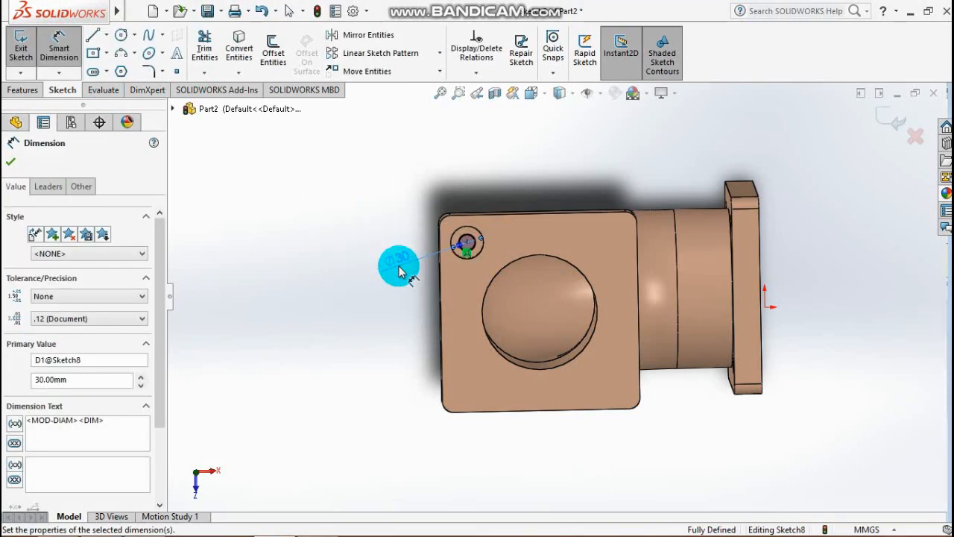
# Finish the sketch and cut the 30 mm circle through the top flange with the Up To Next end condition
pyautogui.click(891, 115)
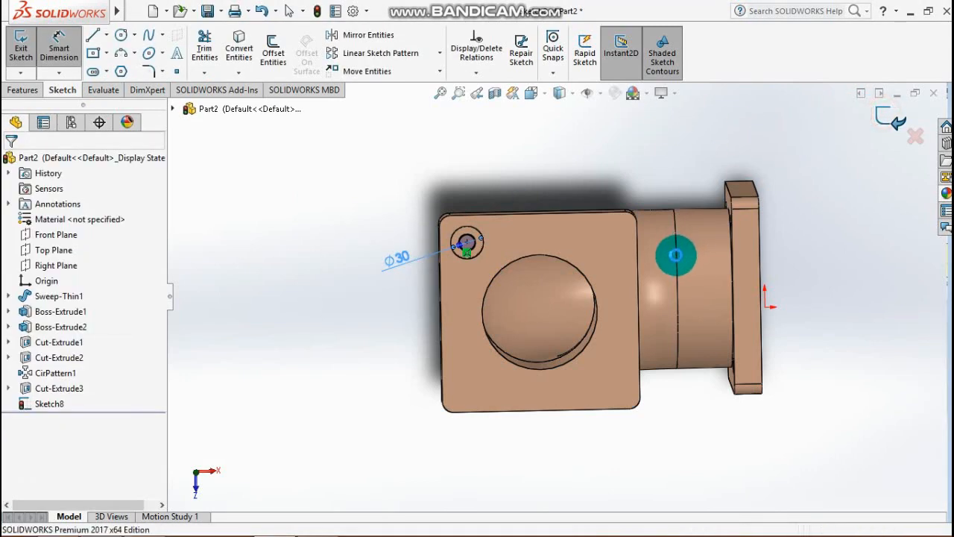
pyautogui.click(213, 41)
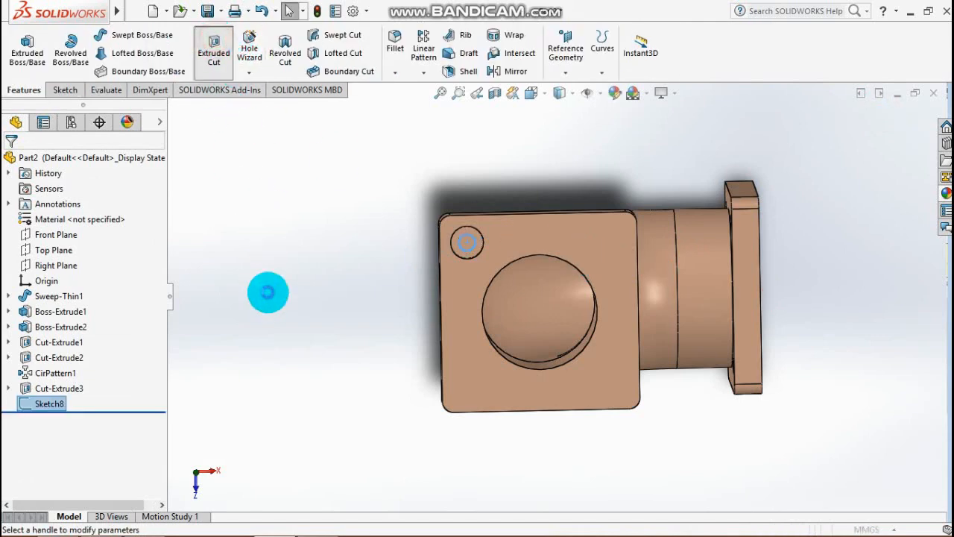
pyautogui.moveTo(316, 344); pyautogui.dragTo(248, 357, button='middle')
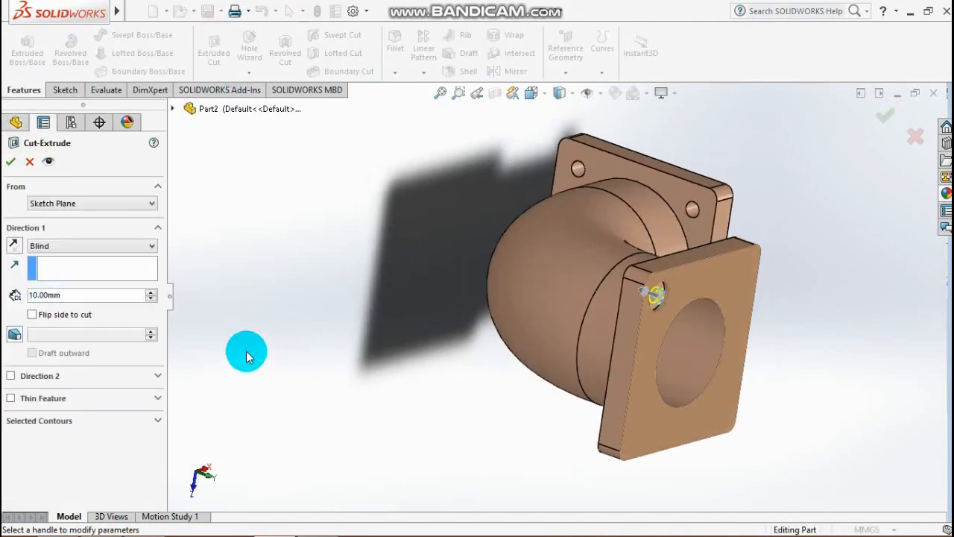
pyautogui.click(34, 246)
pyautogui.click(74, 283)
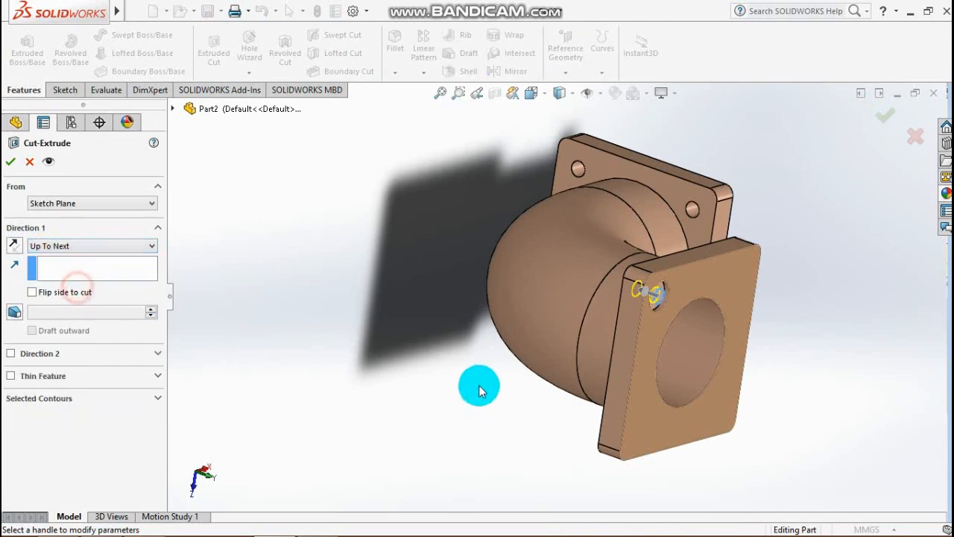
pyautogui.click(11, 161)
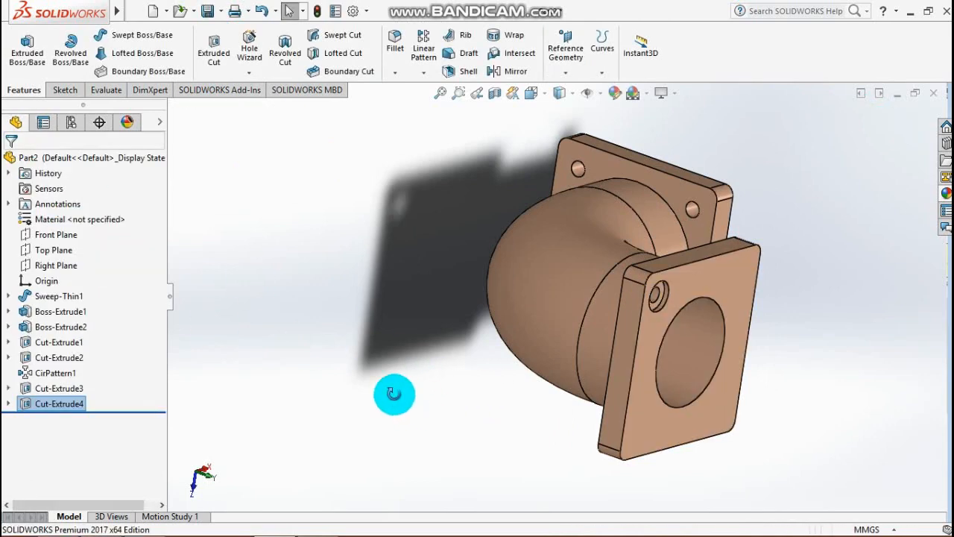
# Start a circular pattern of the 30 mm hole cut, using the inner face of the top flange's bore as the axis reference
pyautogui.moveTo(394, 394)
pyautogui.mouseDown(button='middle')
pyautogui.moveTo(353, 362)
pyautogui.moveTo(355, 347)
pyautogui.moveTo(358, 381)
pyautogui.moveTo(341, 356)
pyautogui.mouseUp(button='middle')
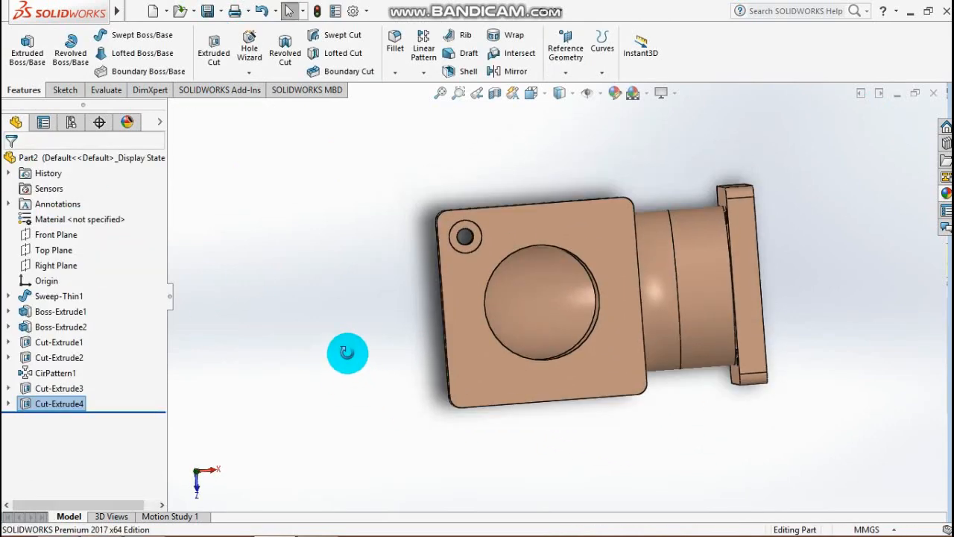
pyautogui.click(422, 73)
pyautogui.click(440, 104)
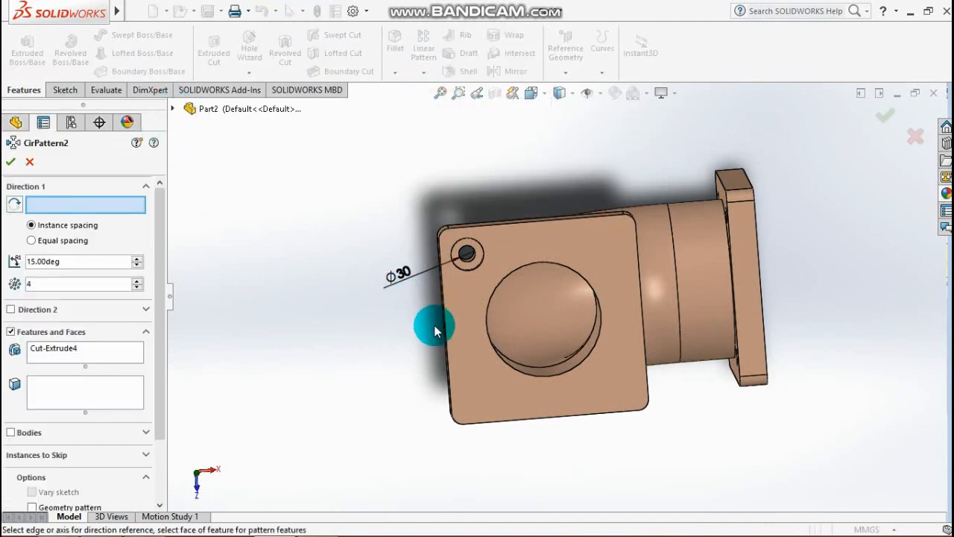
pyautogui.moveTo(266, 395); pyautogui.dragTo(461, 451, button='middle')
pyautogui.click(596, 362)
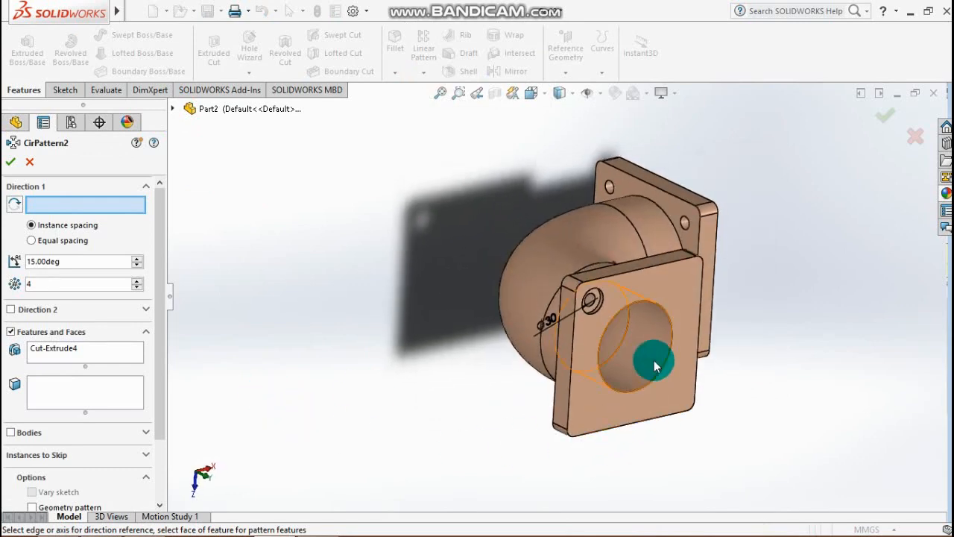
pyautogui.moveTo(420, 417); pyautogui.dragTo(340, 383, button='middle')
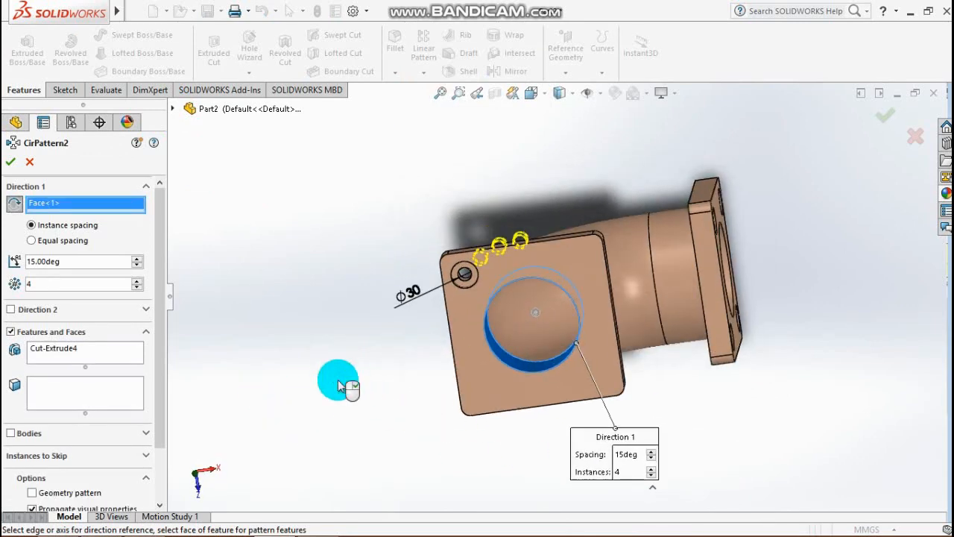
# Set the instance spacing of the hole's circular pattern to 90°
pyautogui.click(78, 264)
pyautogui.write('9')
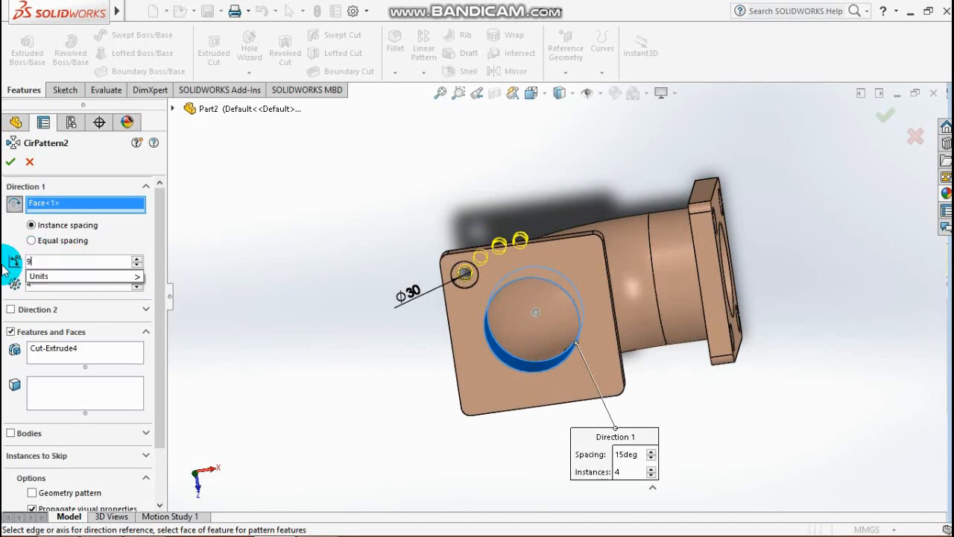
pyautogui.write('0')
pyautogui.press('Return')
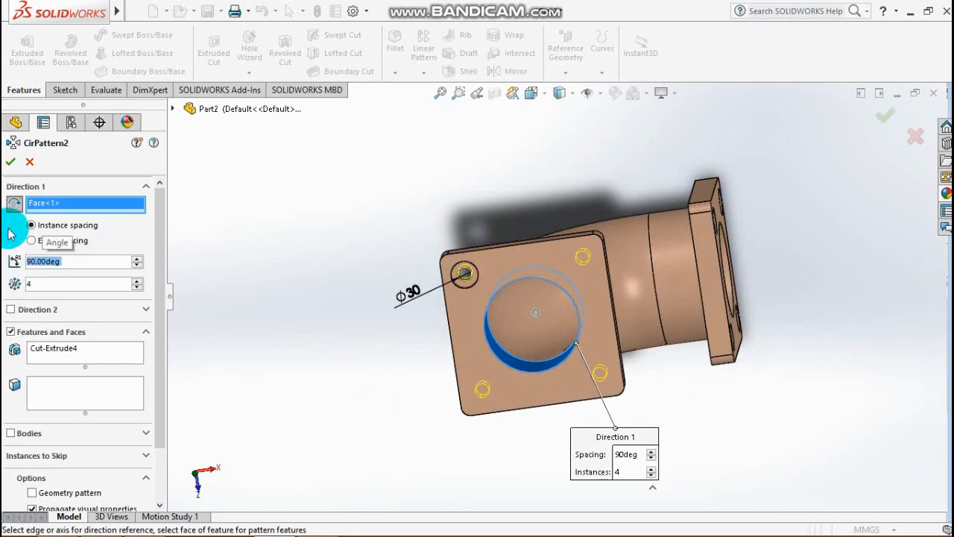
# Finish the circular pattern of the 30 mm hole and edit it to include the top flange's counterbore cut as a patterned feature
pyautogui.click(12, 161)
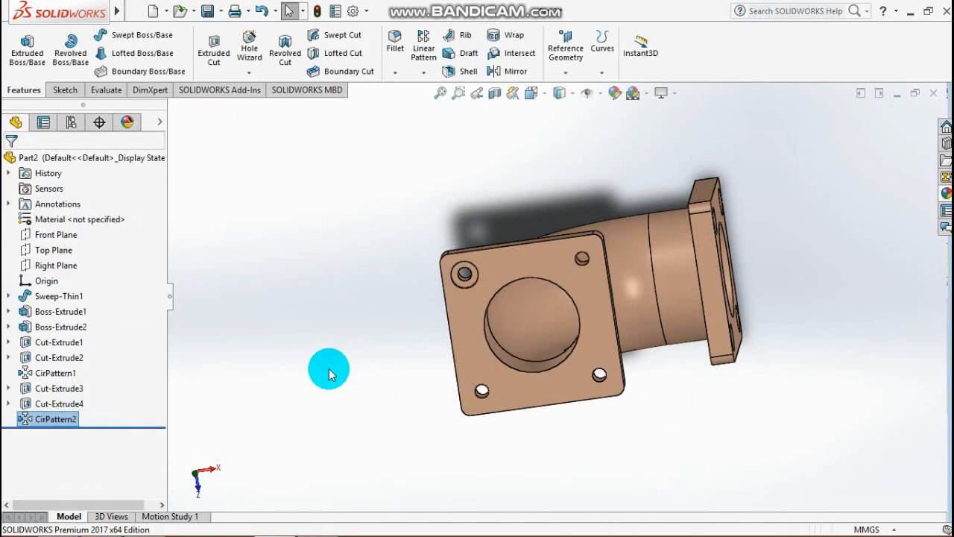
pyautogui.moveTo(326, 368)
pyautogui.mouseDown(button='middle')
pyautogui.moveTo(345, 336)
pyautogui.moveTo(320, 378)
pyautogui.mouseUp(button='middle')
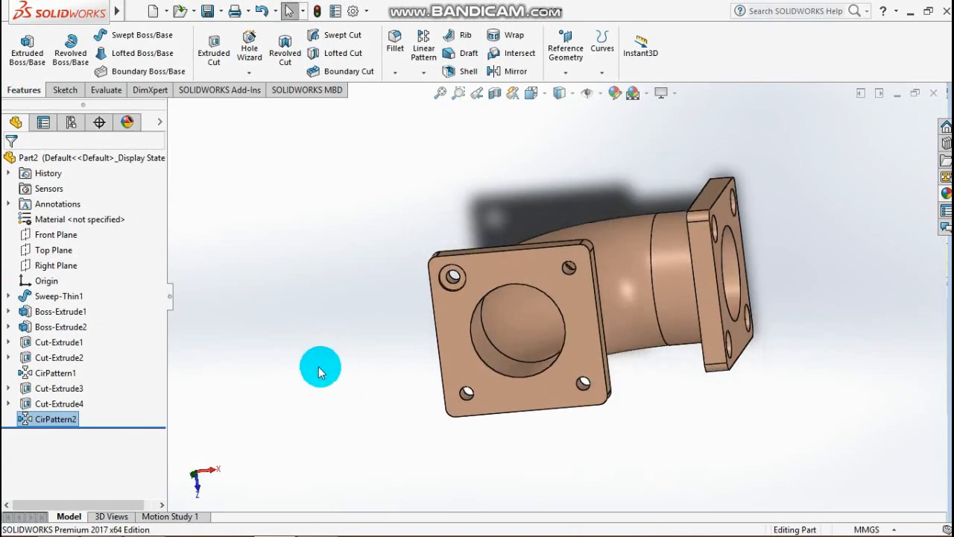
pyautogui.rightClick(64, 419)
pyautogui.click(77, 215)
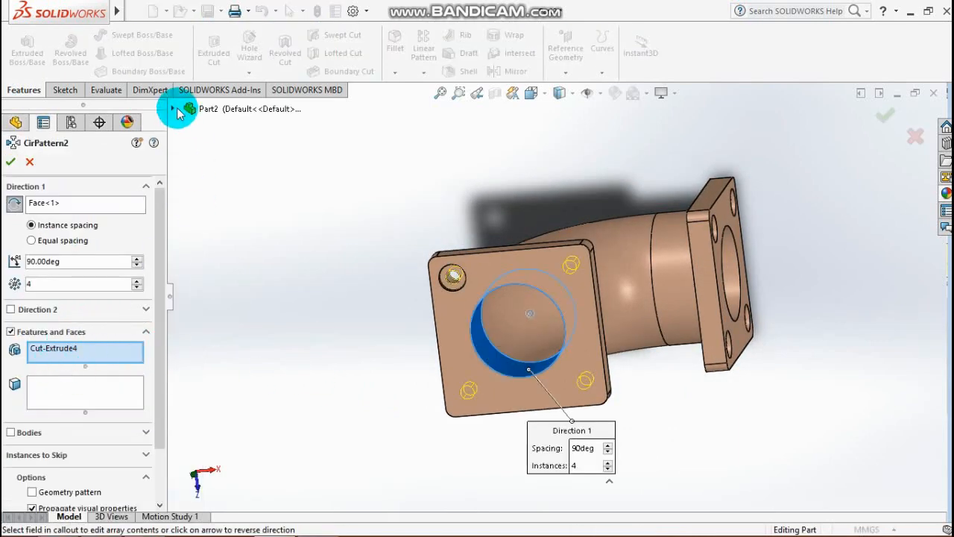
pyautogui.click(175, 109)
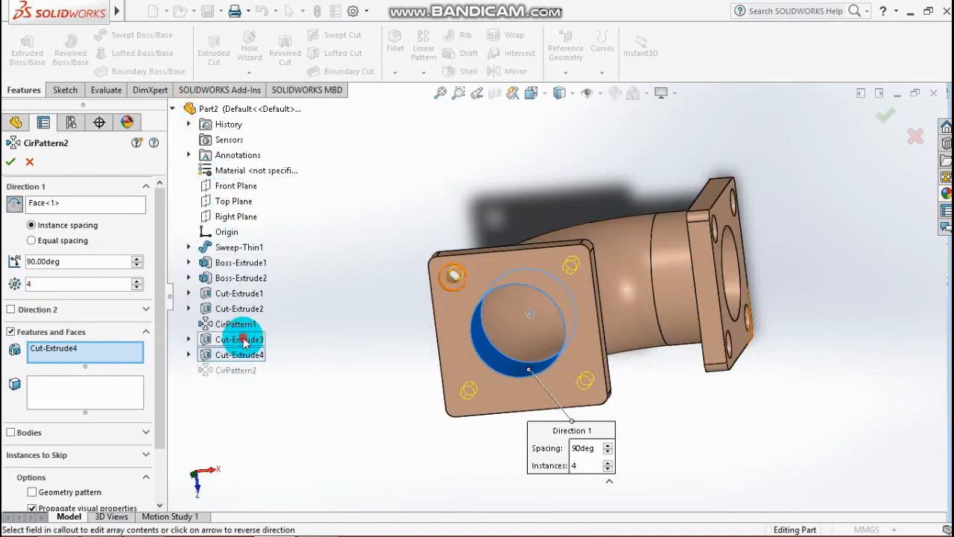
pyautogui.click(244, 341)
pyautogui.click(10, 162)
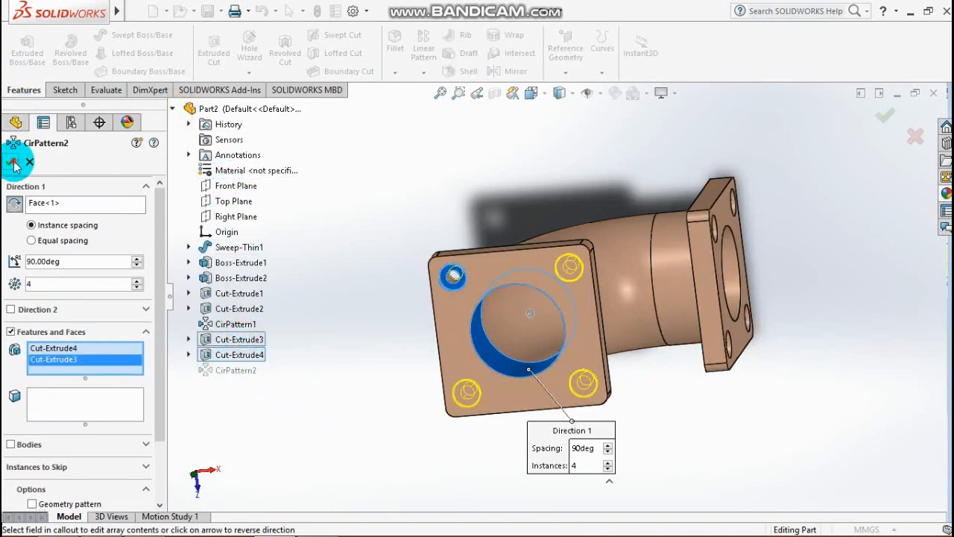
# Chamfer the outer bore edges of both flanges with a 10 mm distance at 45°
pyautogui.moveTo(293, 328); pyautogui.dragTo(306, 280, button='middle')
pyautogui.hotkey('ctrl', '7')
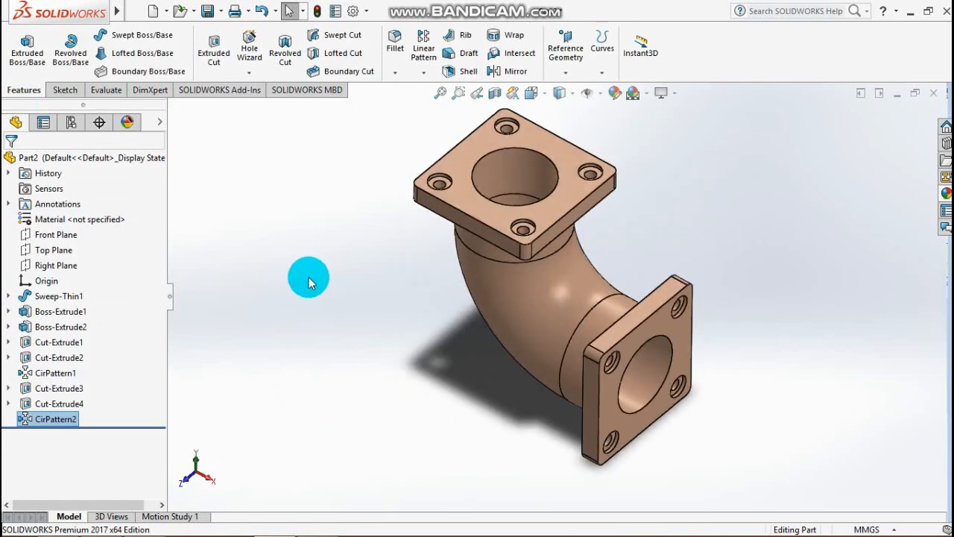
pyautogui.press('f')
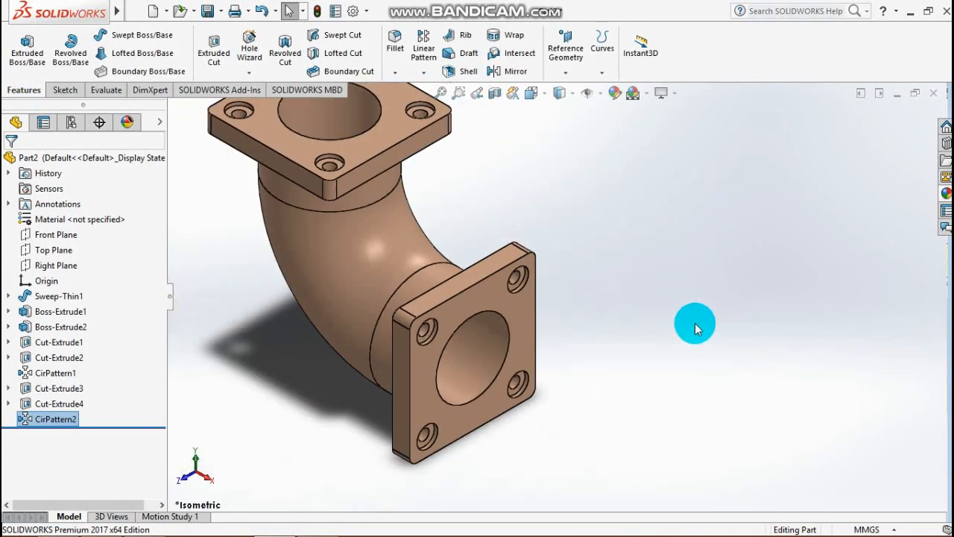
pyautogui.scroll(-2, 361, 141)
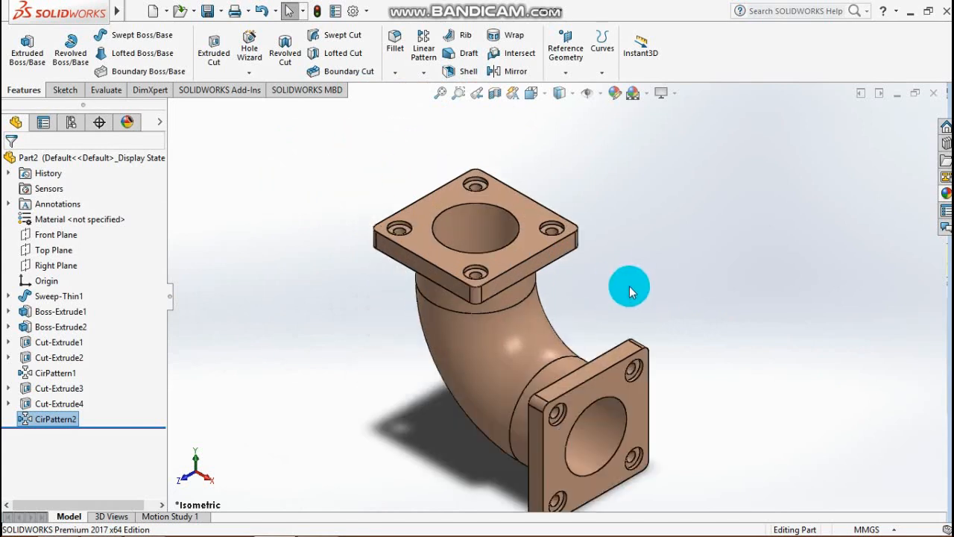
pyautogui.scroll(1, 634, 295)
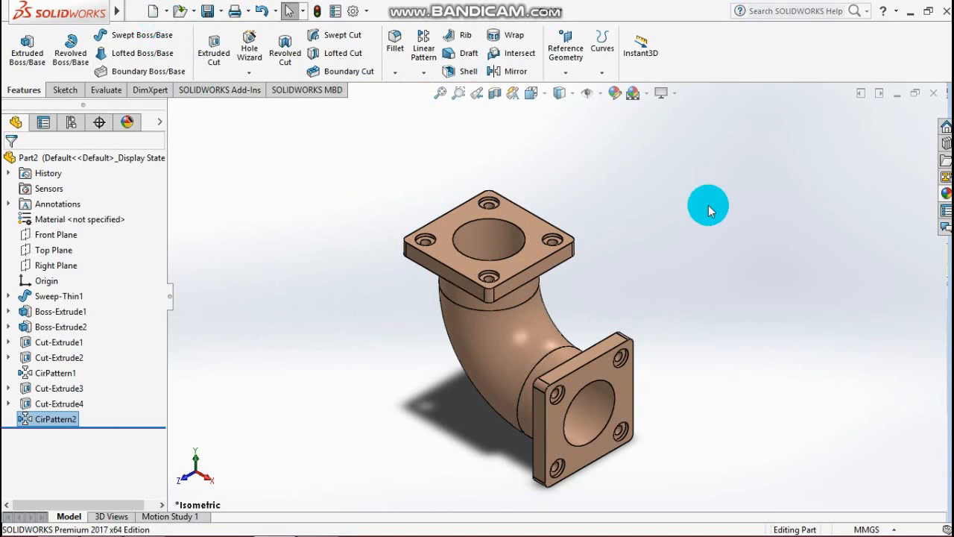
pyautogui.click(396, 75)
pyautogui.click(410, 106)
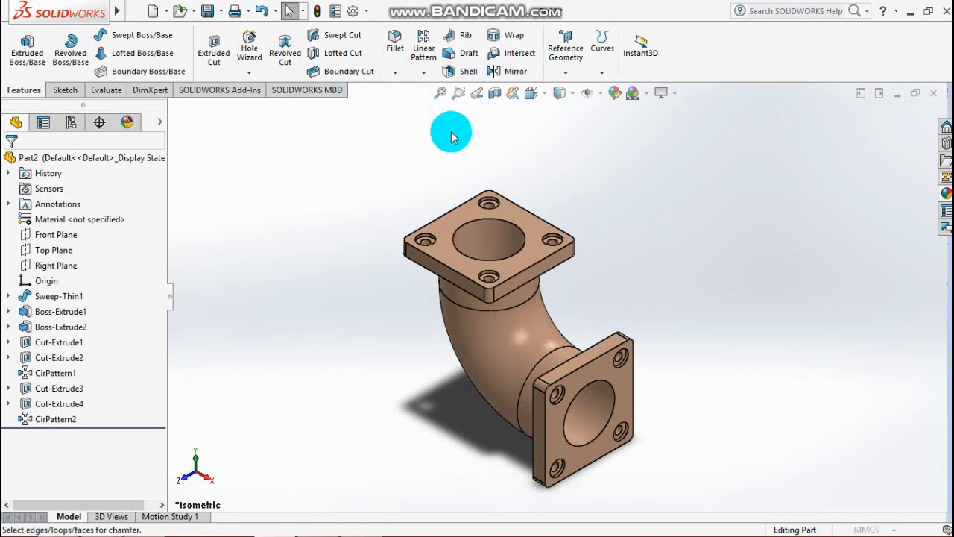
pyautogui.click(463, 230)
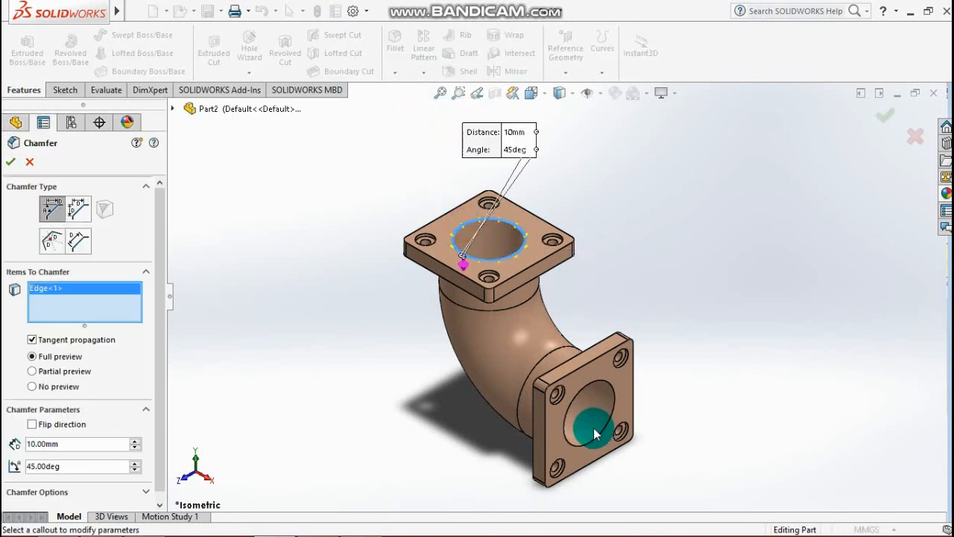
pyautogui.click(616, 415)
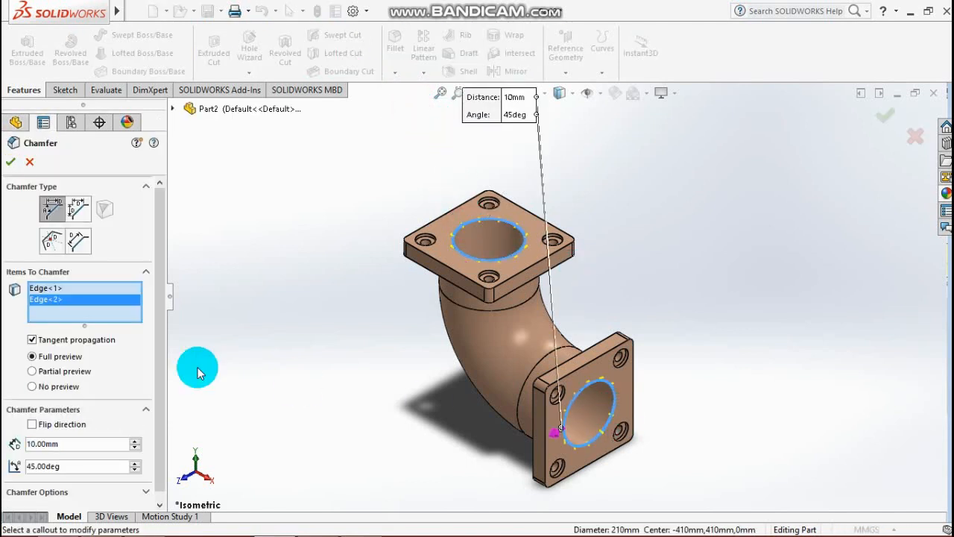
pyautogui.click(12, 164)
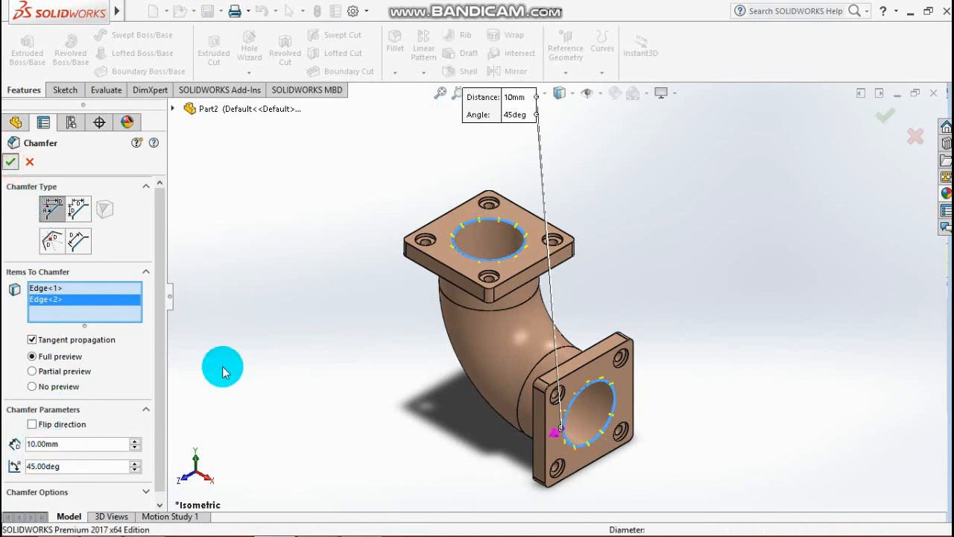
pyautogui.click(720, 357)
pyautogui.moveTo(731, 380)
pyautogui.mouseDown(button='middle')
pyautogui.moveTo(720, 357)
pyautogui.moveTo(732, 369)
pyautogui.mouseUp(button='middle')
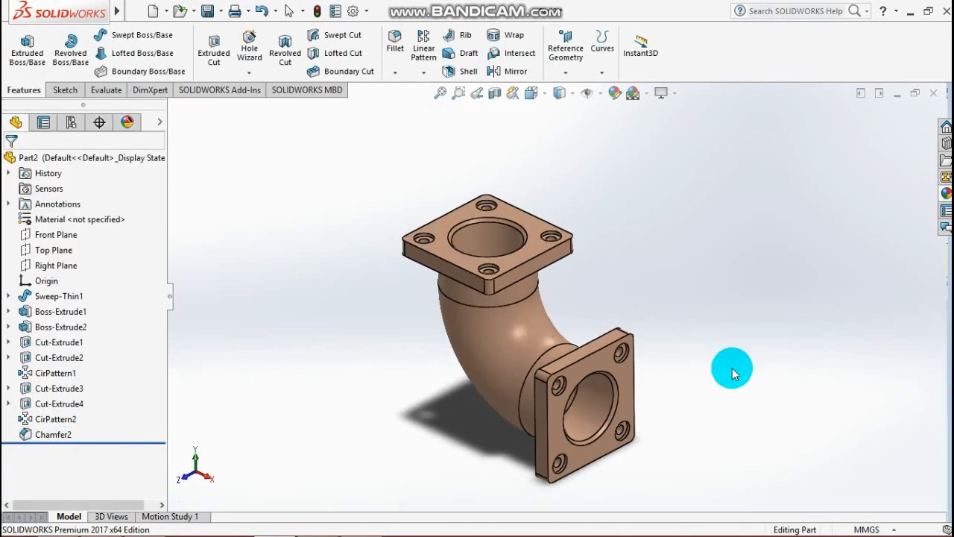